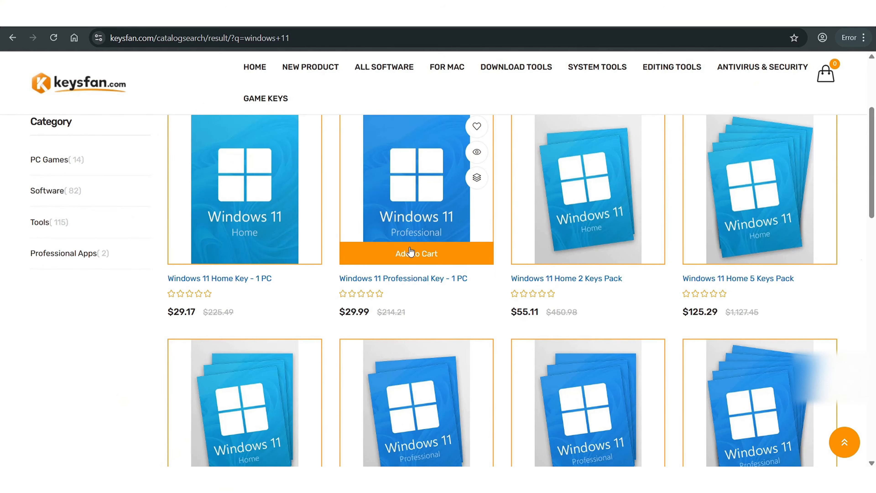
# Add the Windows 11 Professional key to the cart, apply discount code RKT50, and place the order
pyautogui.click(411, 253)
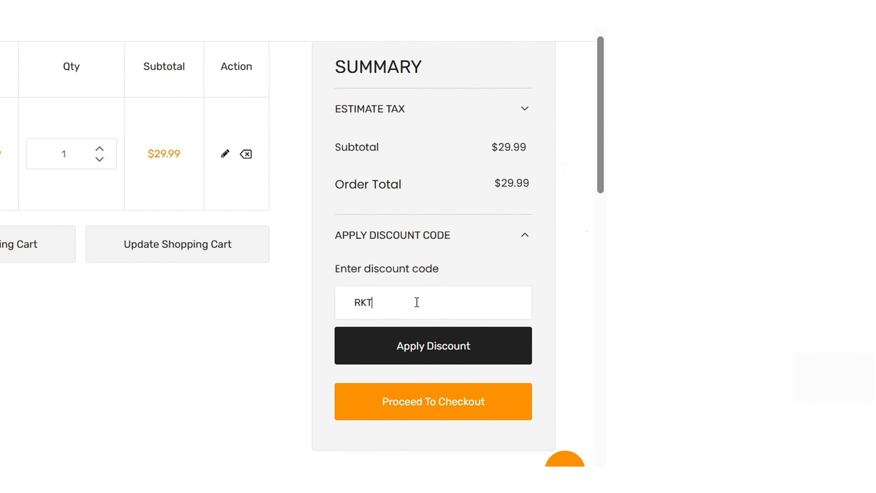
pyautogui.write('50')
pyautogui.click(443, 346)
pyautogui.click(563, 352)
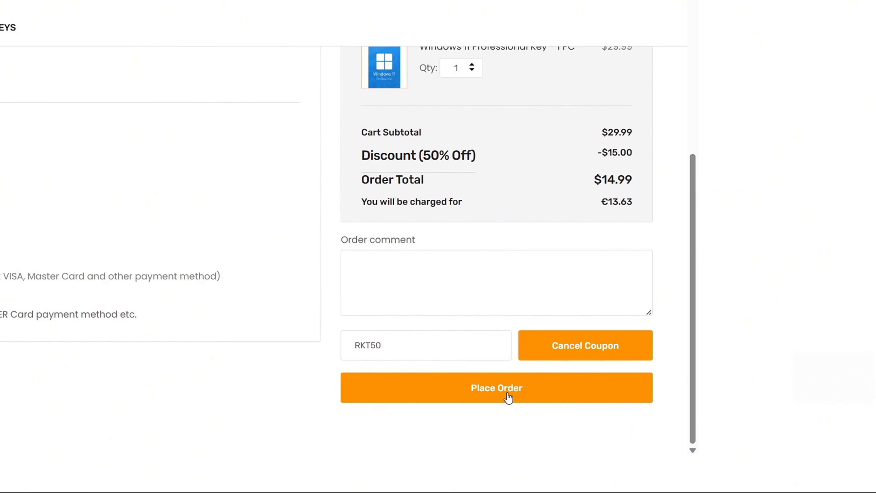
pyautogui.click(508, 394)
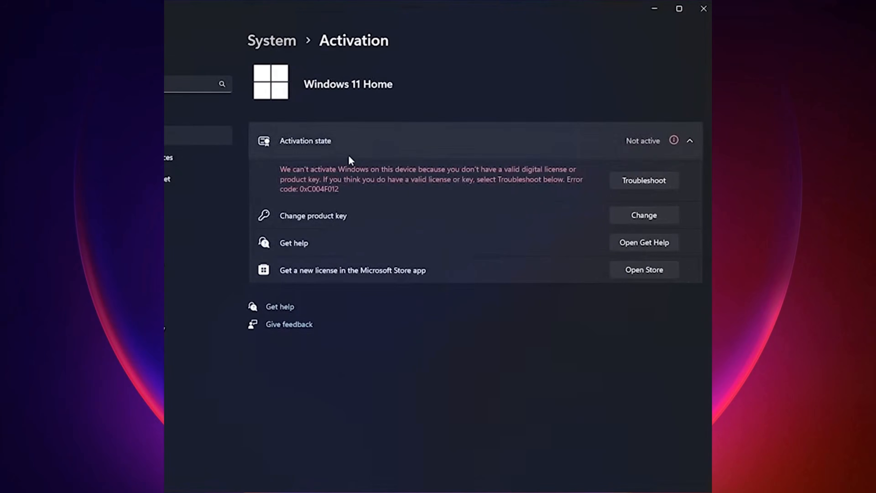
# Paste the purchased key into the Change product key field and activate Windows with it
pyautogui.click(622, 219)
pyautogui.rightClick(275, 265)
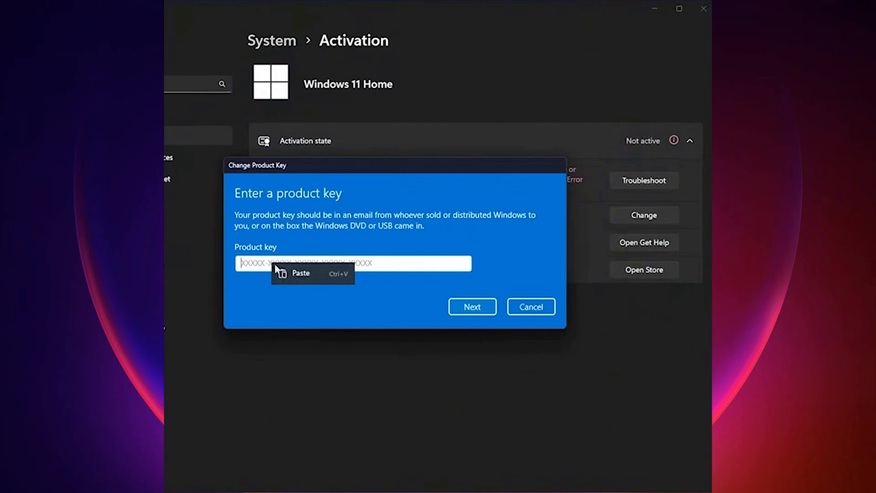
pyautogui.click(302, 276)
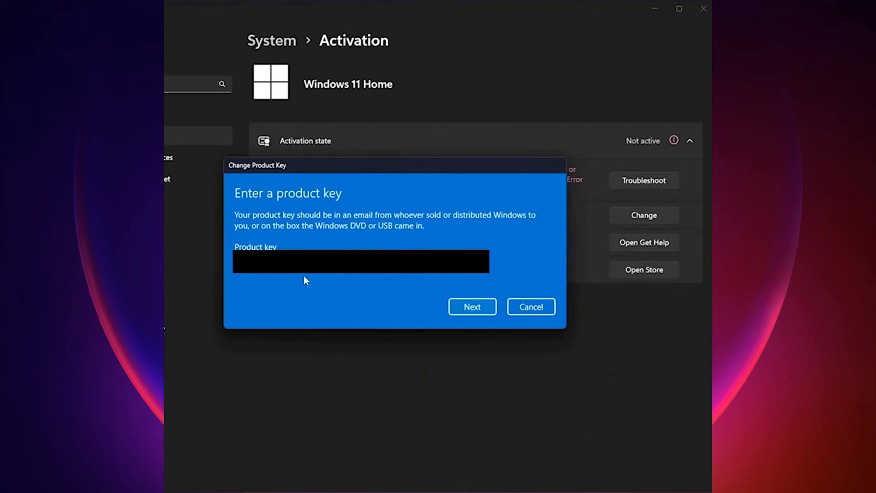
pyautogui.click(478, 306)
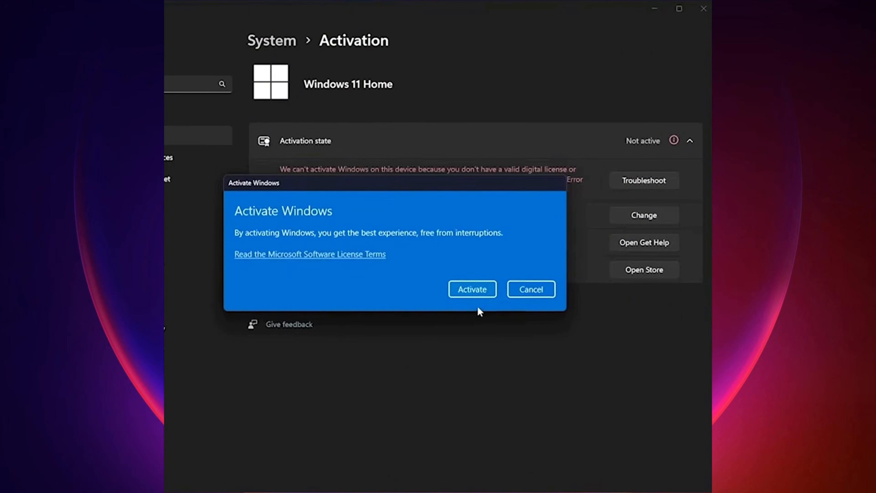
pyautogui.click(474, 291)
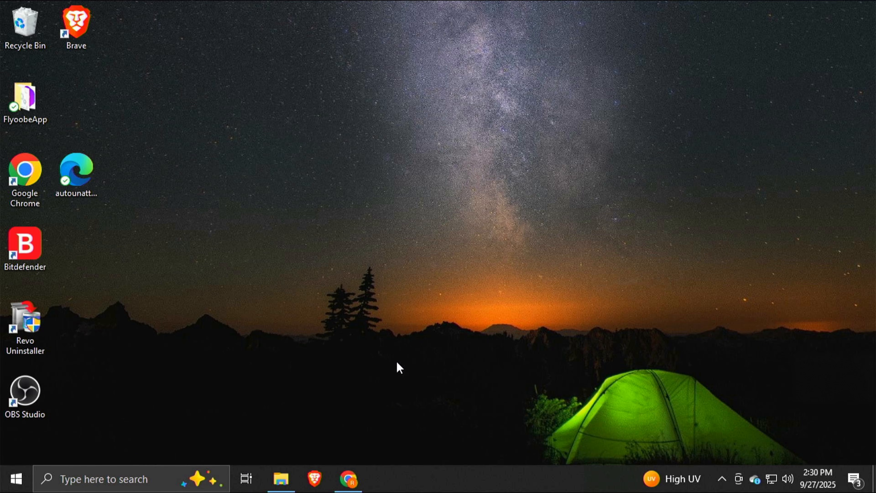
# Launch Chrome and load the pasted schneegans.de unattend generator URL
pyautogui.click(349, 480)
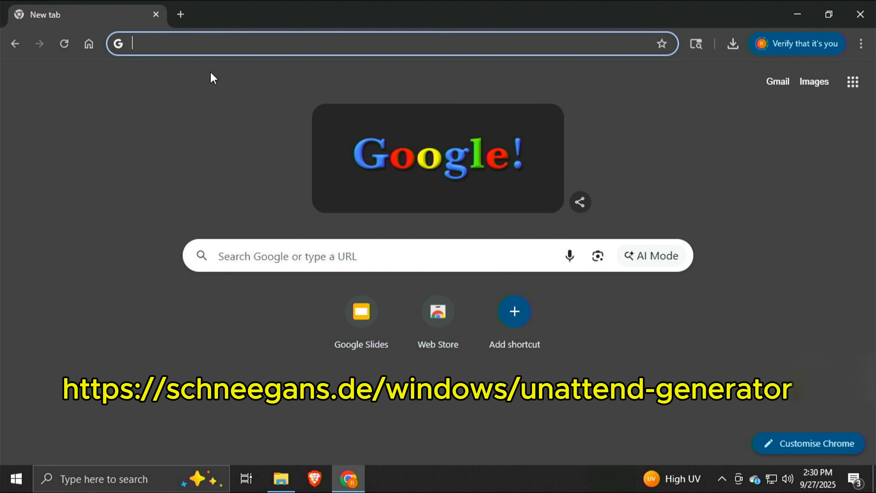
pyautogui.rightClick(189, 45)
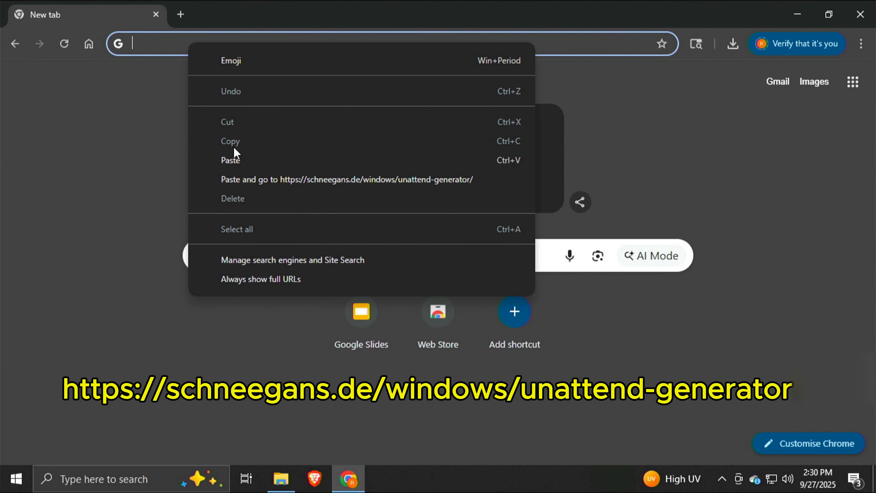
pyautogui.click(240, 160)
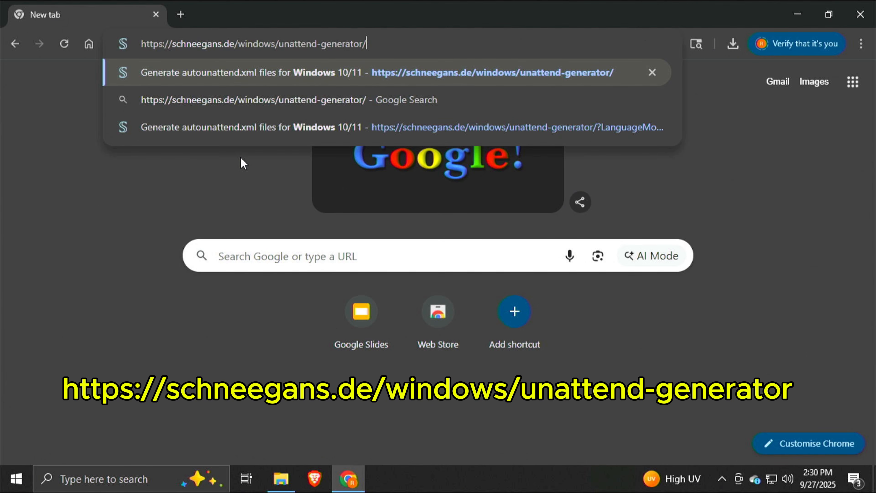
pyautogui.press('Return')
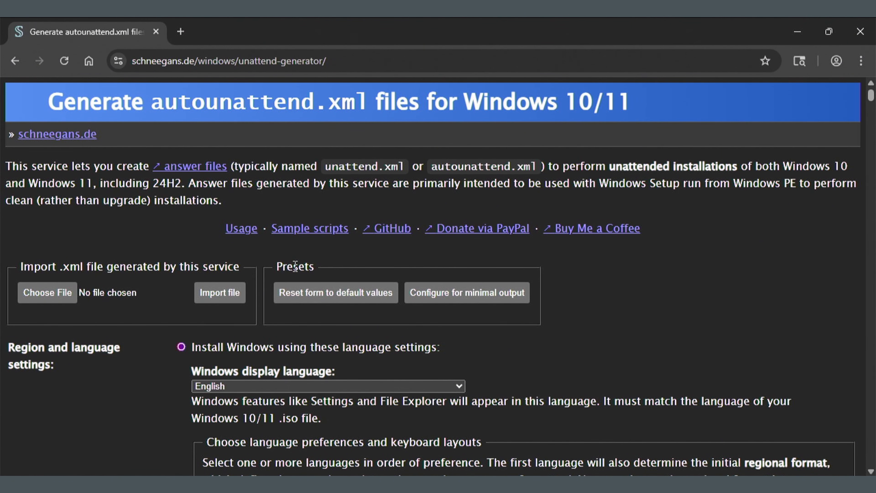
pyautogui.scroll(-4, 295, 266)
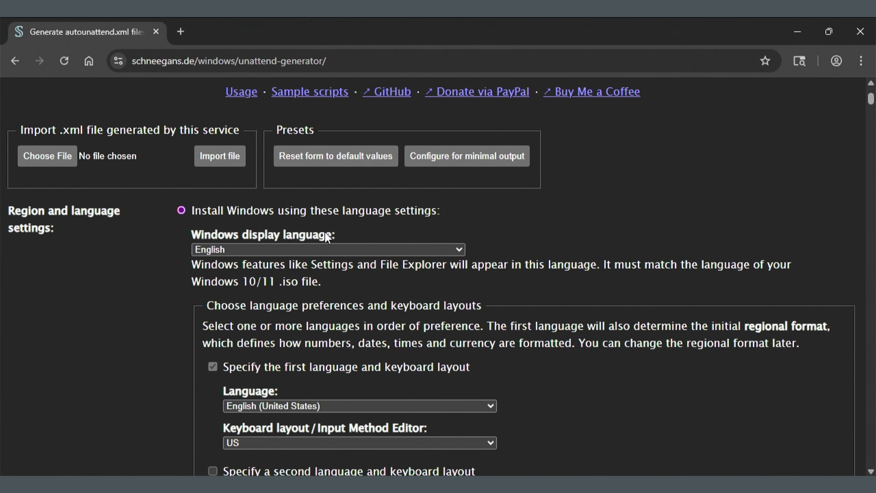
pyautogui.scroll(-2, 327, 238)
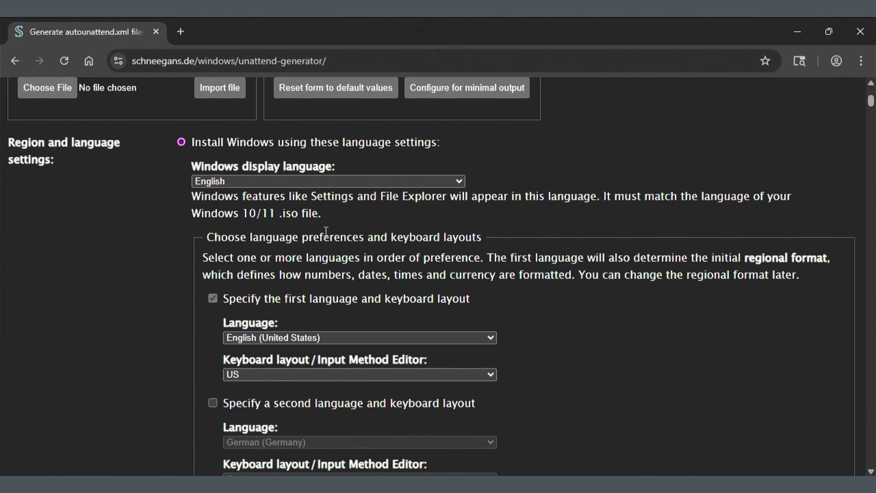
pyautogui.scroll(-2, 326, 231)
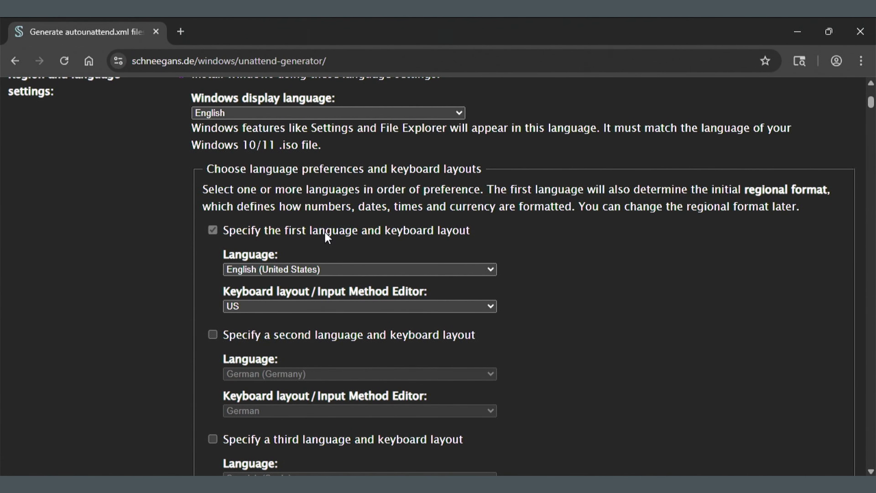
pyautogui.scroll(-2, 325, 232)
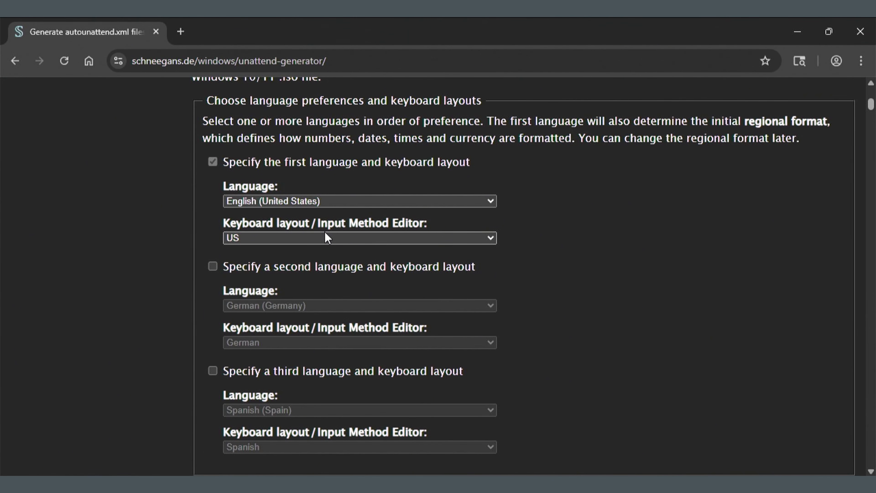
pyautogui.scroll(-4, 325, 233)
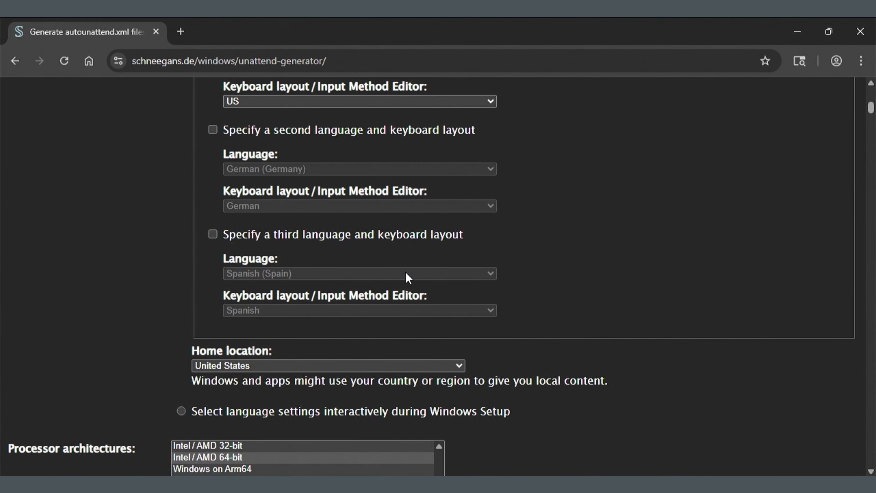
pyautogui.scroll(-4, 408, 277)
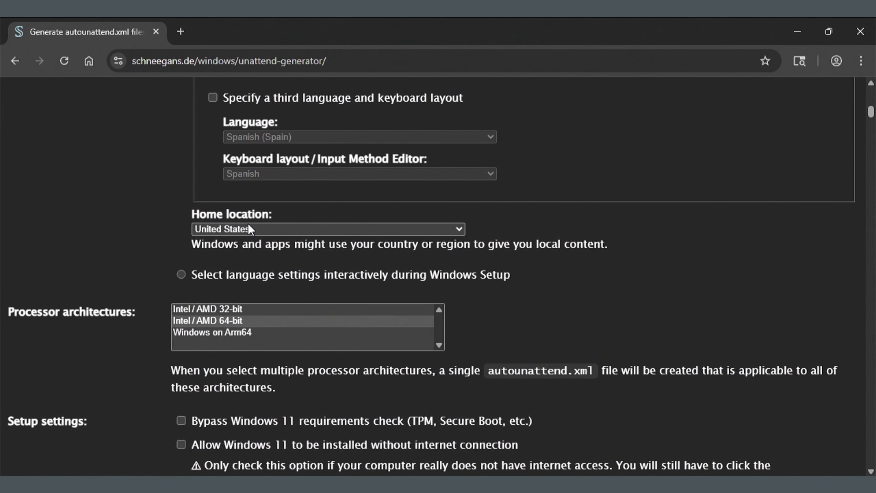
pyautogui.scroll(-2, 522, 240)
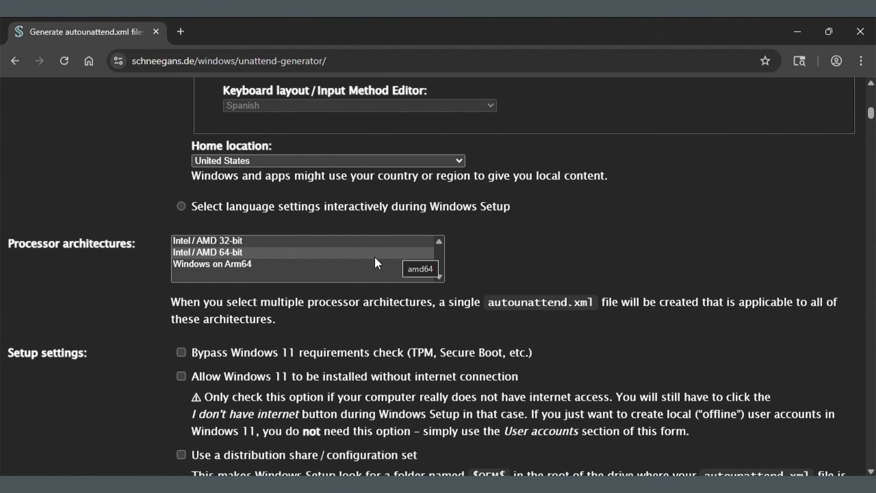
# Choose Intel / AMD 64-bit as the processor architecture and tick Bypass Windows 11 requirements check
pyautogui.click(318, 266)
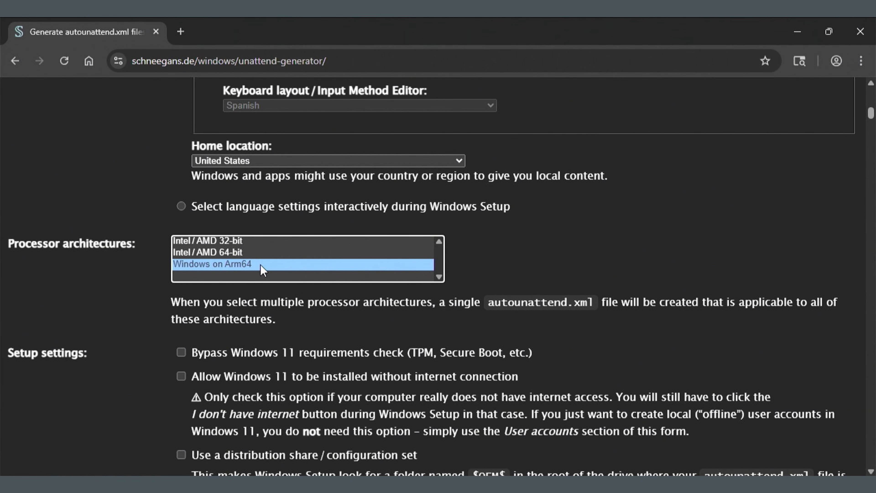
pyautogui.click(263, 255)
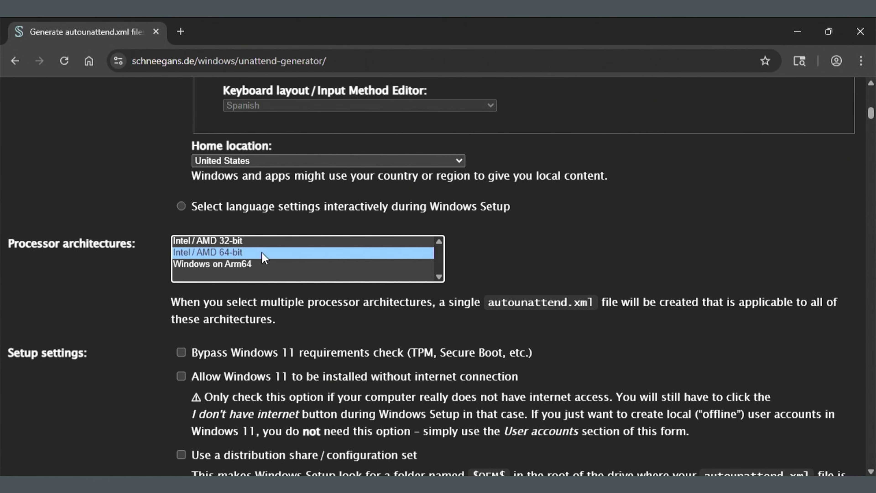
pyautogui.scroll(-4, 470, 261)
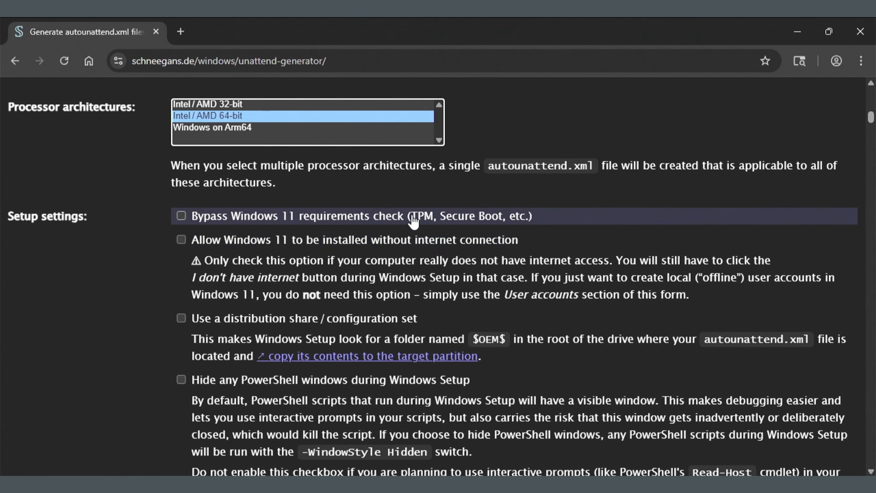
pyautogui.click(181, 216)
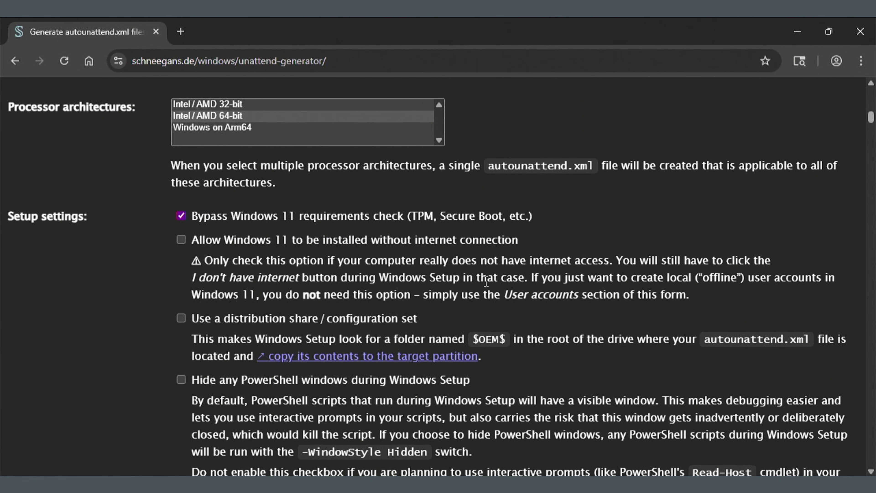
# Tick Hide any PowerShell windows during Windows Setup
pyautogui.scroll(-2, 486, 281)
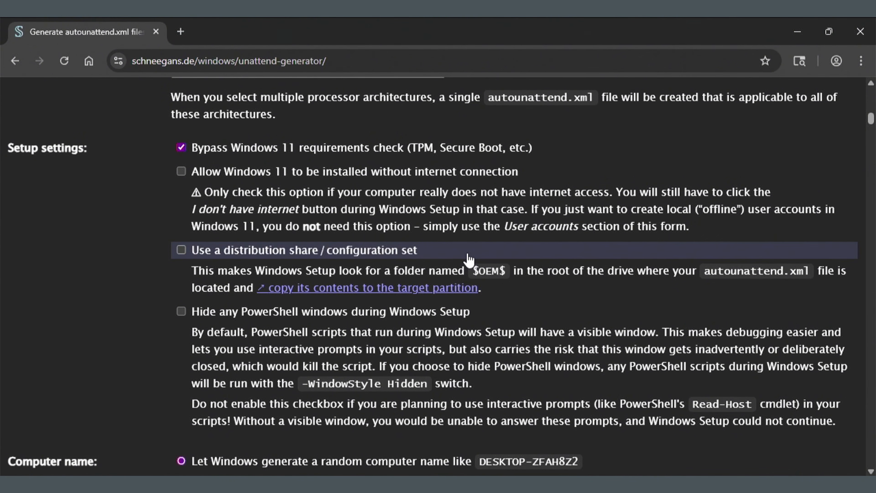
pyautogui.scroll(-2, 468, 260)
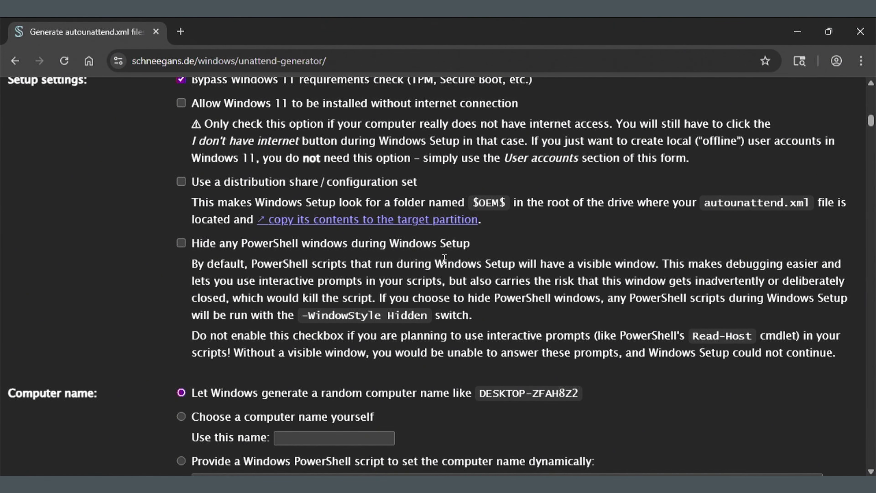
pyautogui.click(444, 246)
# Keep the 'Let Windows generate a random computer name' option selected
pyautogui.scroll(-5, 221, 312)
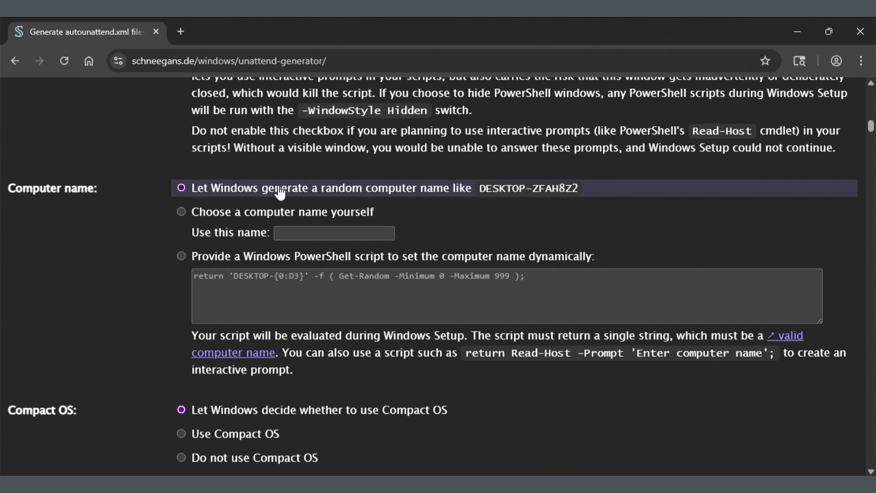
pyautogui.click(182, 212)
pyautogui.click(180, 188)
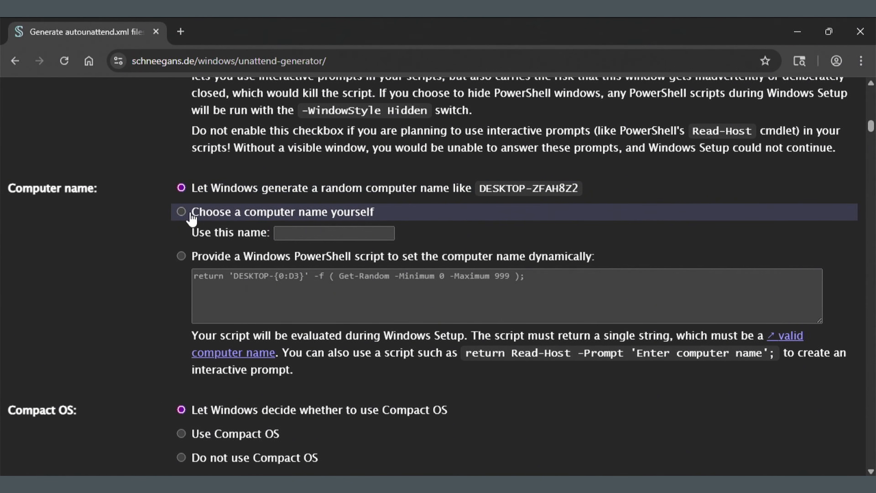
pyautogui.scroll(-5, 147, 255)
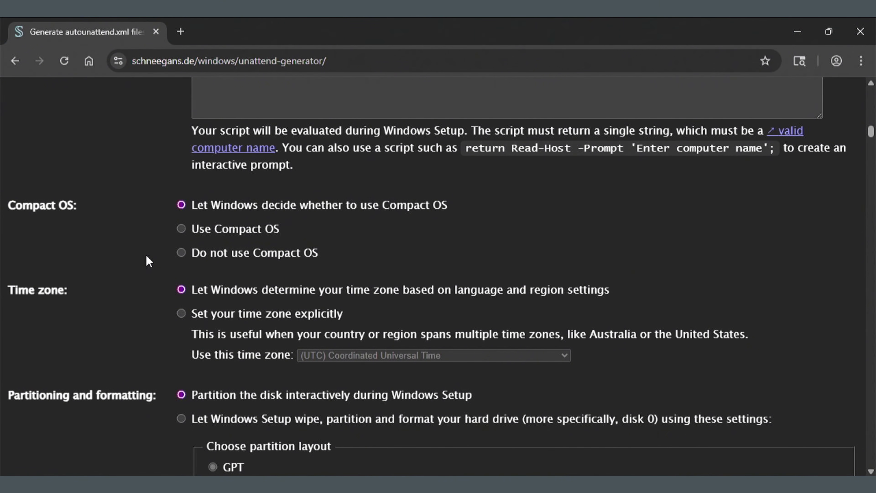
# Turn off Compact OS and scroll down to the Time zone and Partitioning sections
pyautogui.click(181, 252)
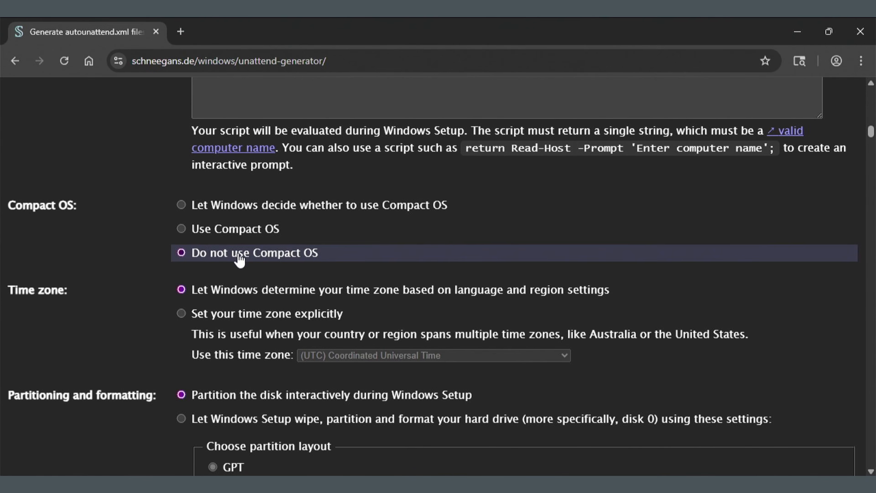
pyautogui.scroll(-2, 239, 260)
pyautogui.scroll(-4, 239, 260)
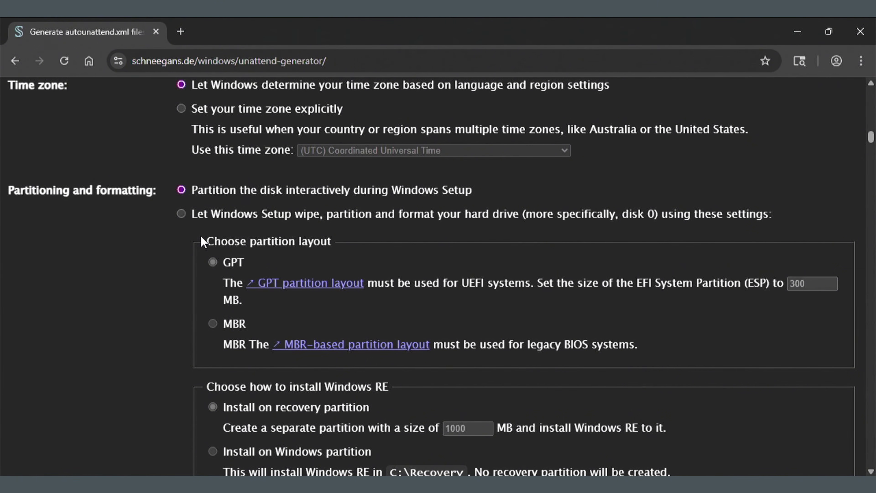
# Let Windows Setup wipe, partition and format disk 0 with GPT and a recovery partition
pyautogui.click(195, 215)
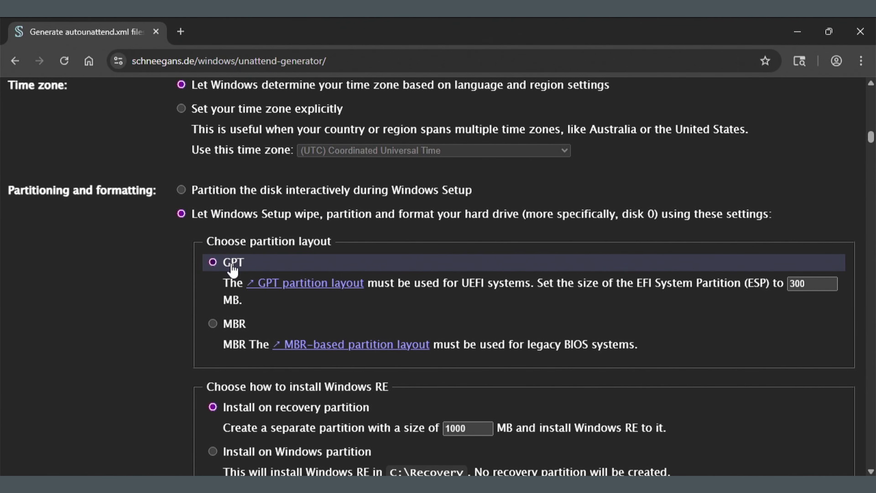
pyautogui.scroll(-5, 194, 263)
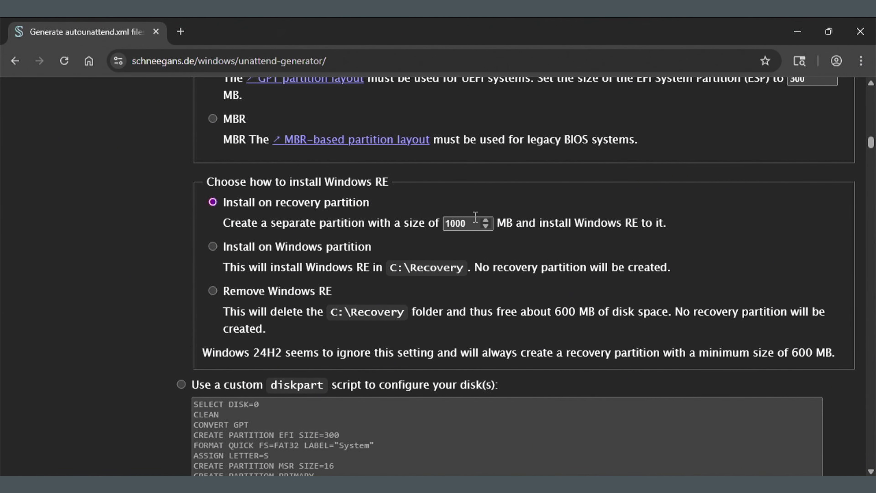
pyautogui.scroll(-2, 475, 217)
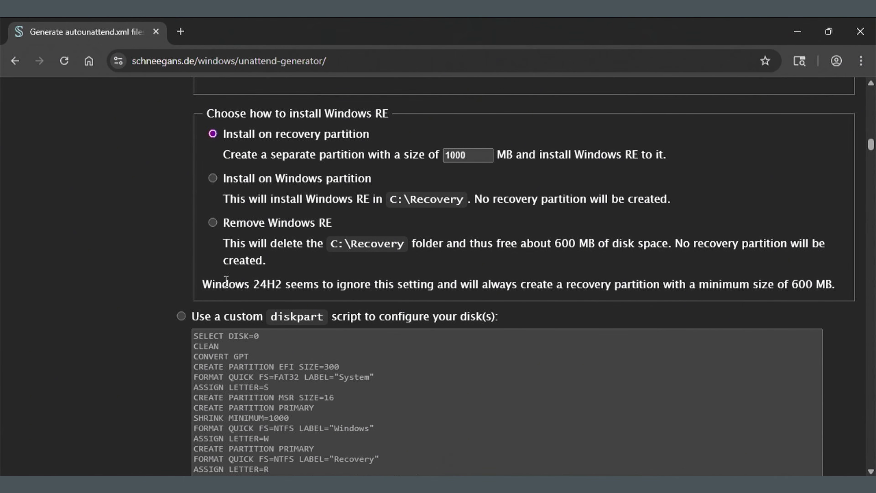
pyautogui.scroll(-4, 226, 280)
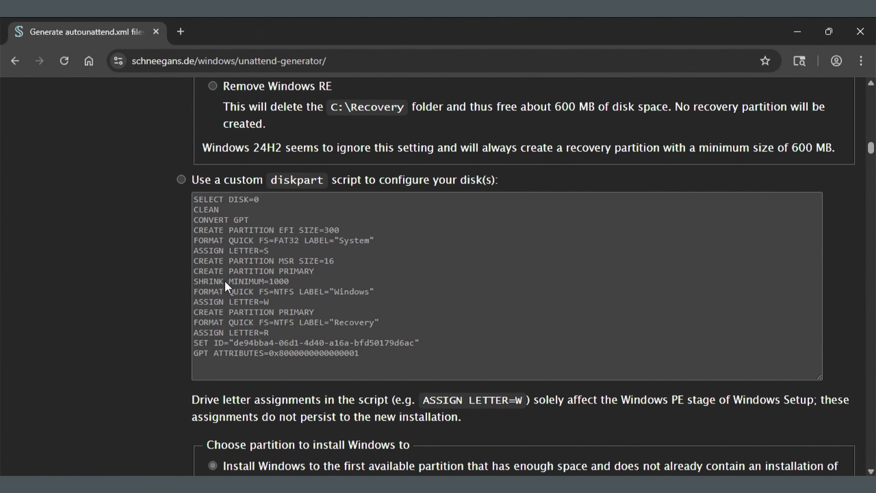
pyautogui.scroll(-6, 224, 280)
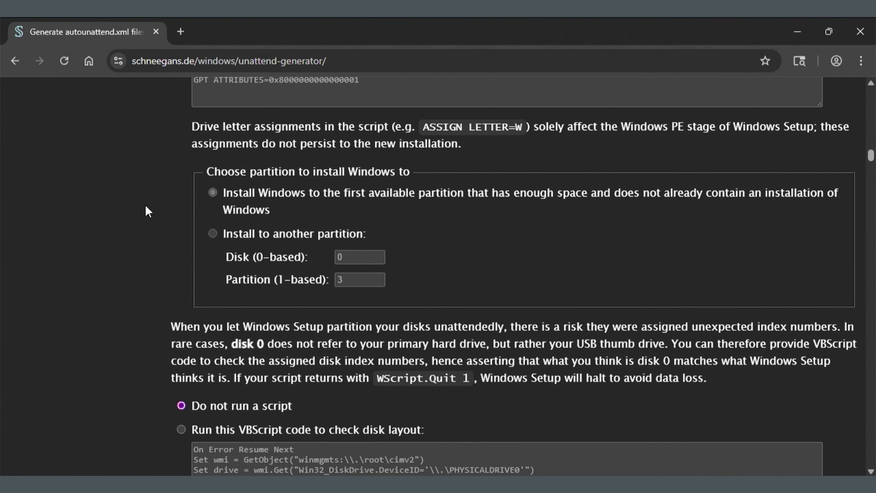
pyautogui.scroll(-3, 141, 217)
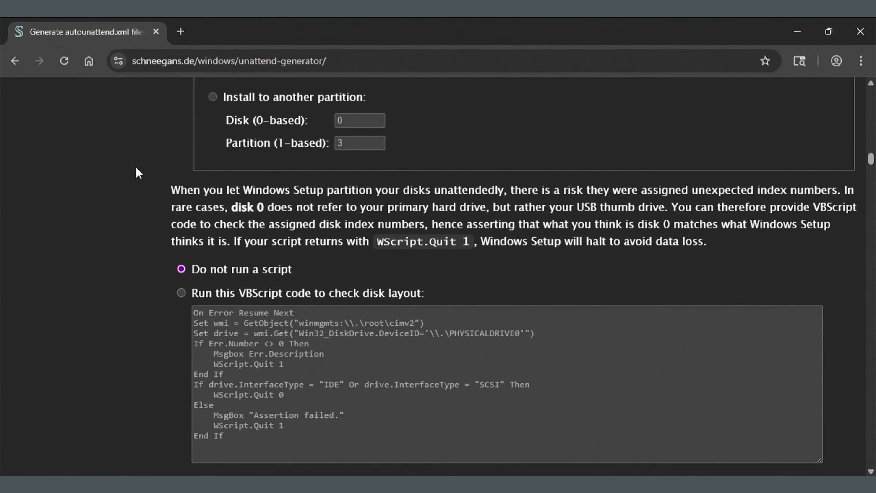
# Under Windows edition, select 'Use product key stored in BIOS/UEFI firmware'
pyautogui.scroll(-8, 137, 211)
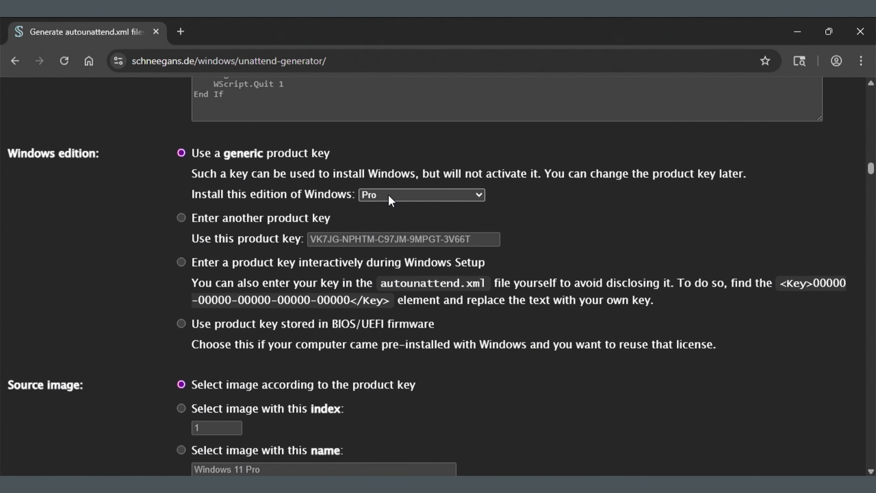
pyautogui.click(186, 325)
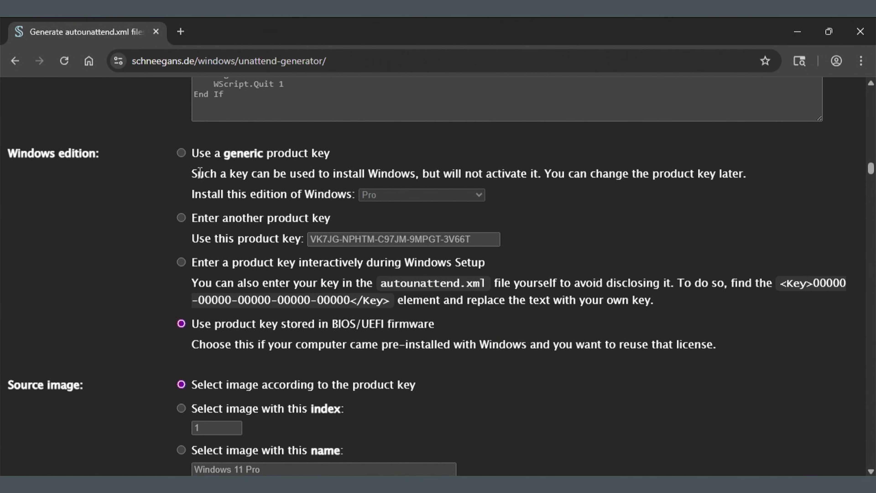
pyautogui.scroll(-5, 101, 191)
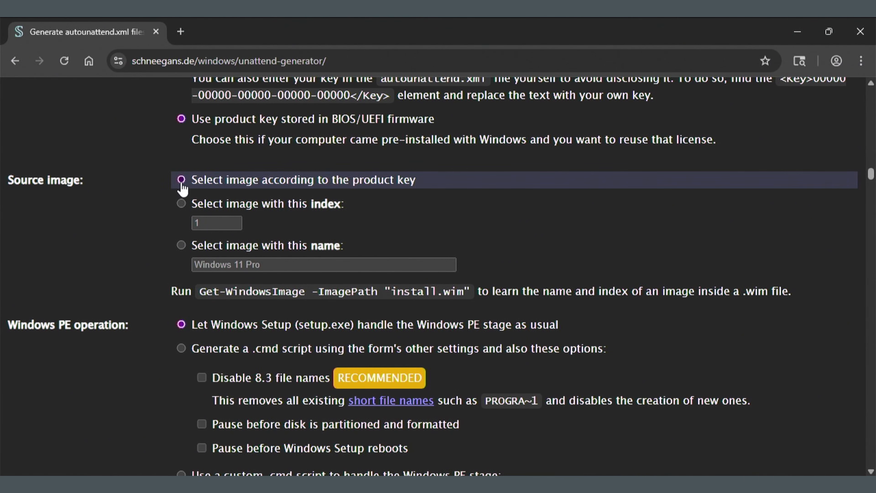
pyautogui.scroll(-3, 95, 189)
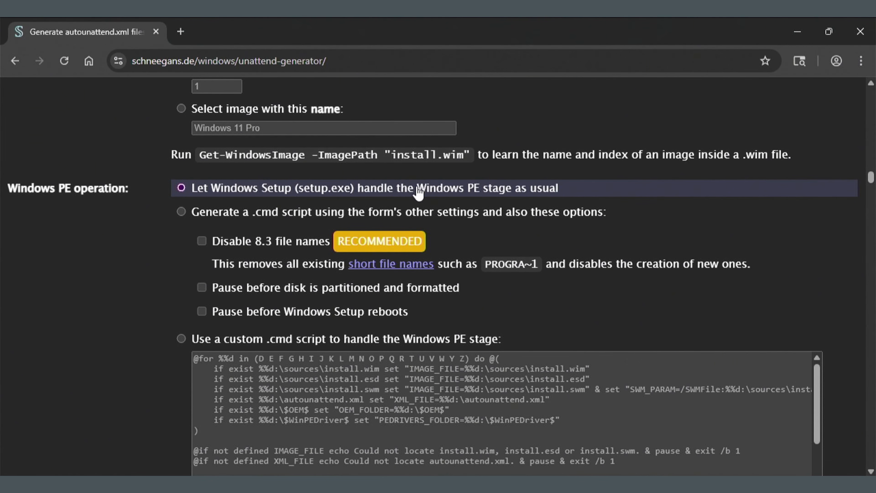
pyautogui.scroll(-2, 119, 273)
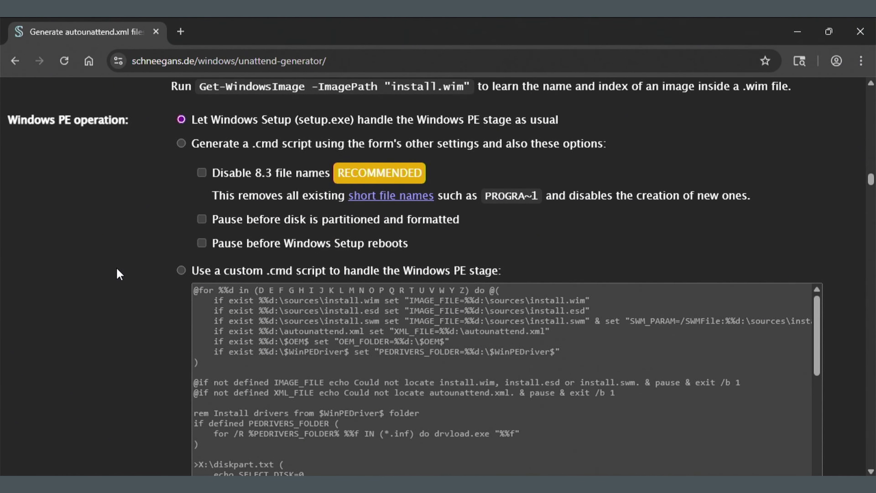
pyautogui.scroll(-10, 119, 272)
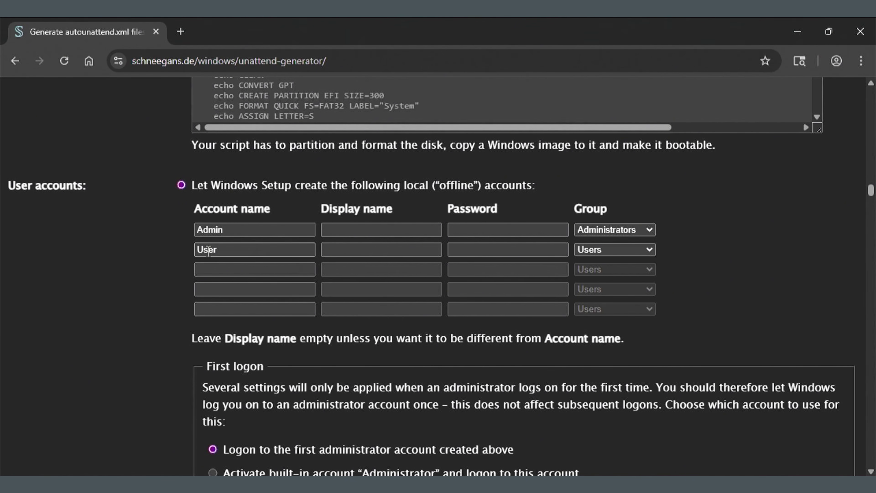
pyautogui.scroll(-3, 132, 261)
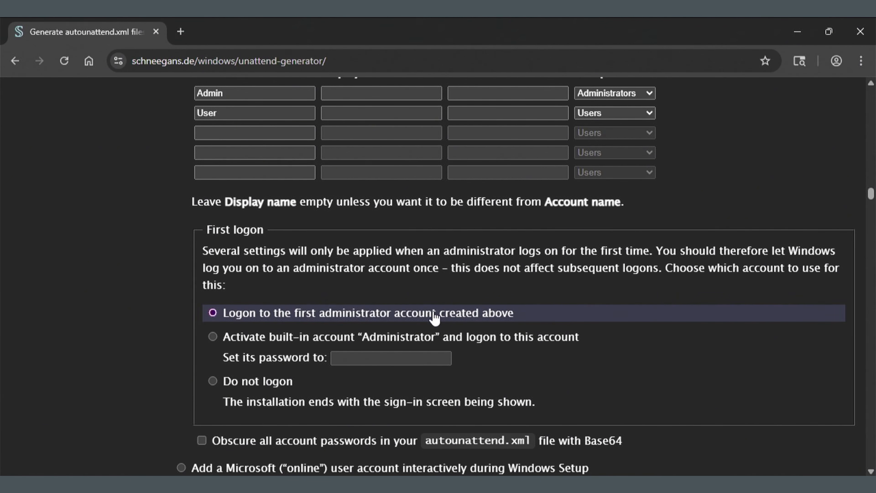
pyautogui.scroll(-2, 435, 315)
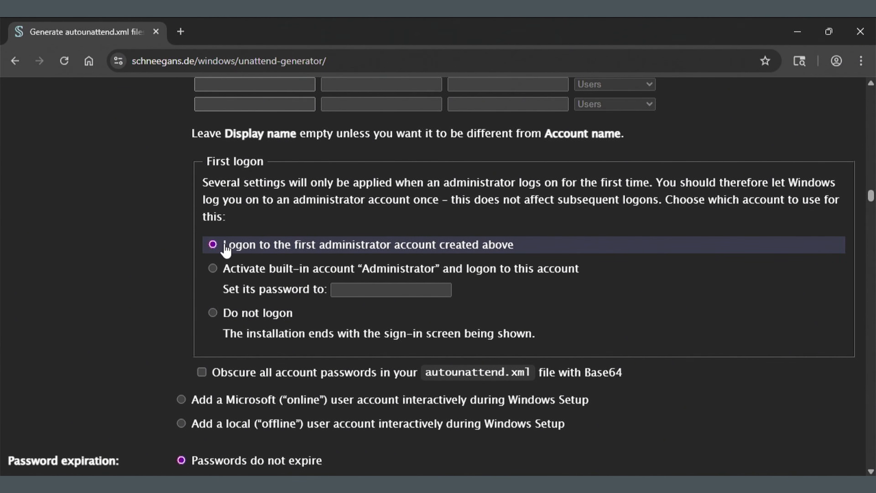
pyautogui.scroll(-5, 124, 214)
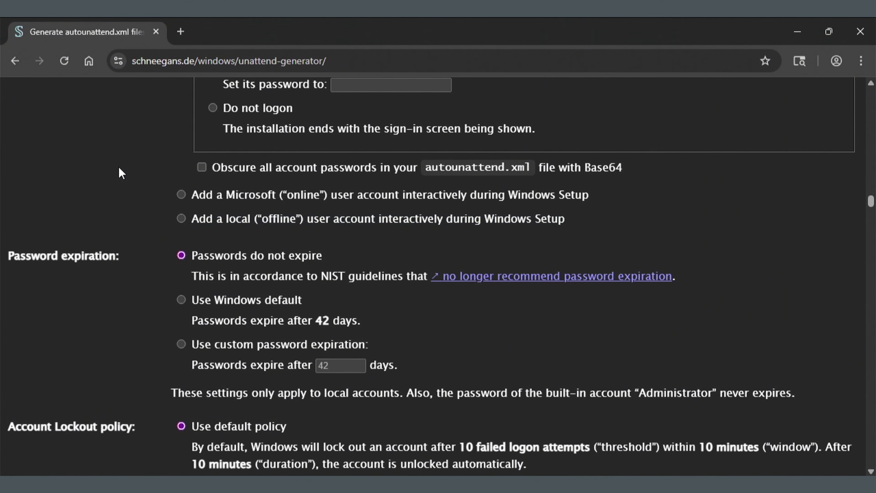
pyautogui.scroll(-2, 118, 177)
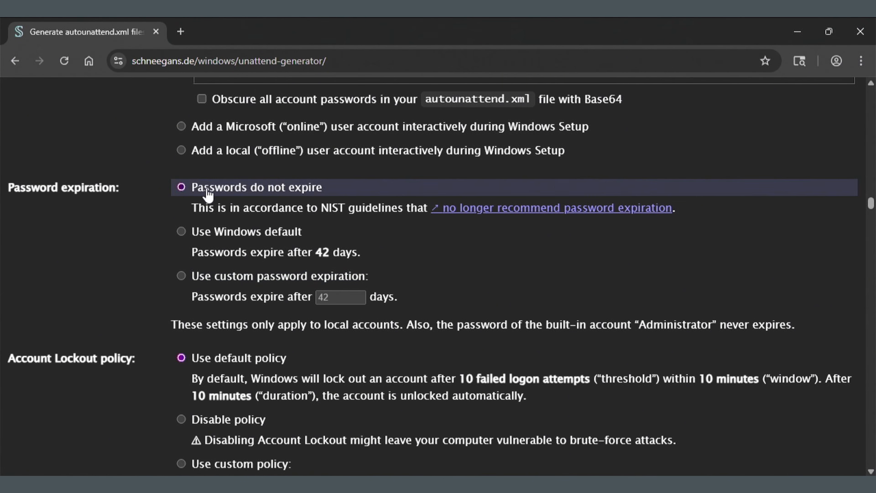
pyautogui.scroll(-2, 104, 239)
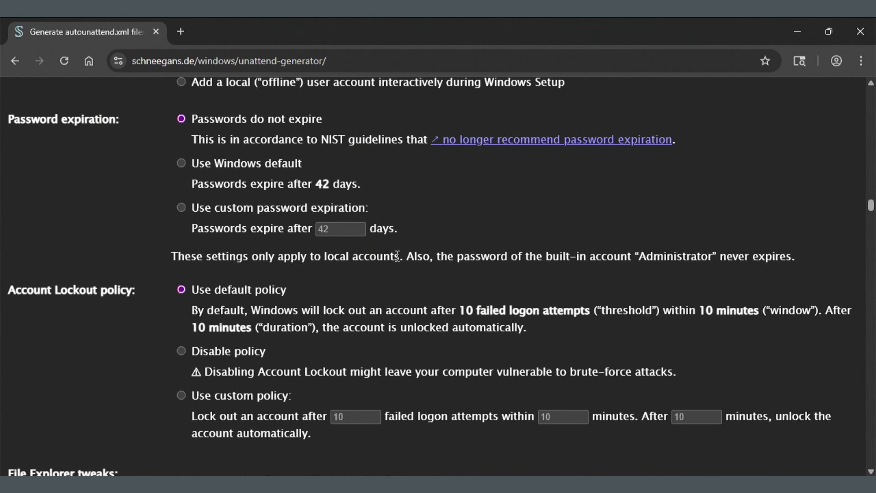
pyautogui.scroll(-2, 53, 237)
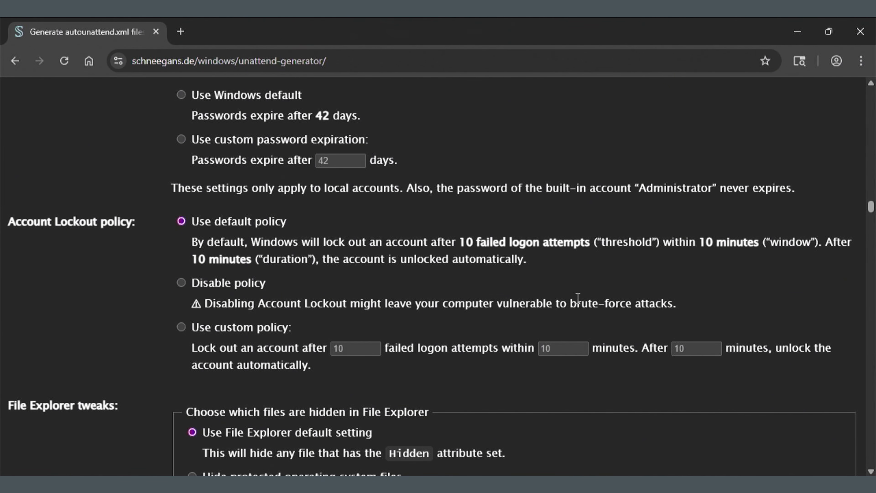
pyautogui.scroll(-2, 125, 322)
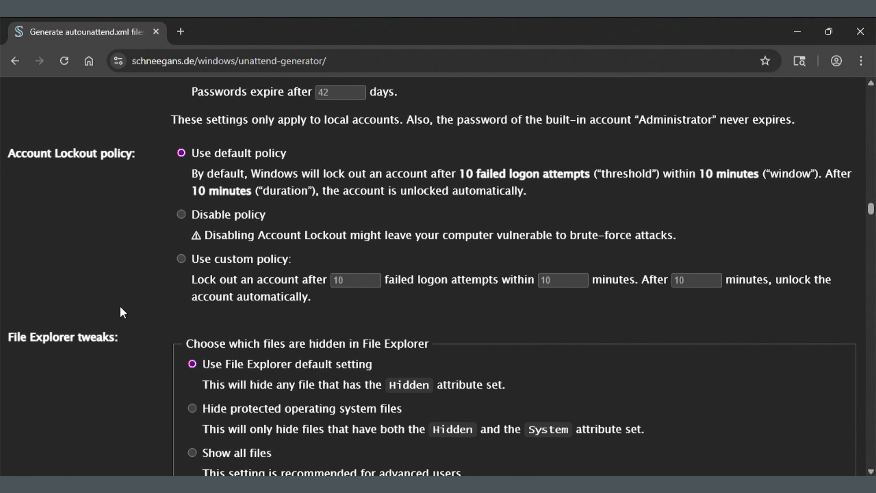
pyautogui.scroll(-3, 109, 306)
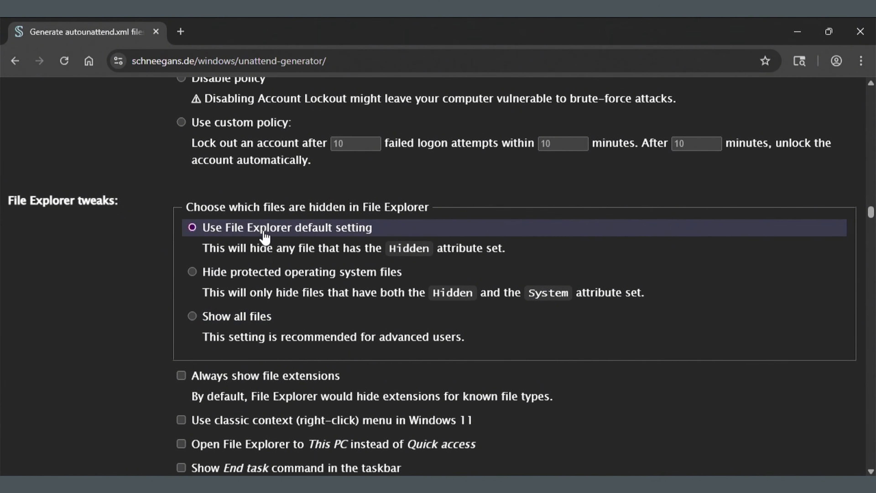
# Enable always-visible file extensions, Explorer opening to This PC, classic context menu, and taskbar End task
pyautogui.scroll(-2, 121, 315)
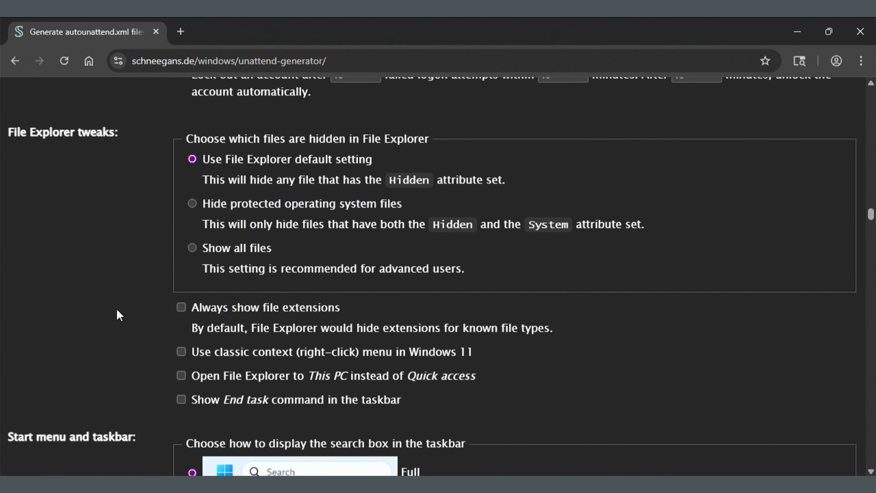
pyautogui.scroll(-2, 117, 310)
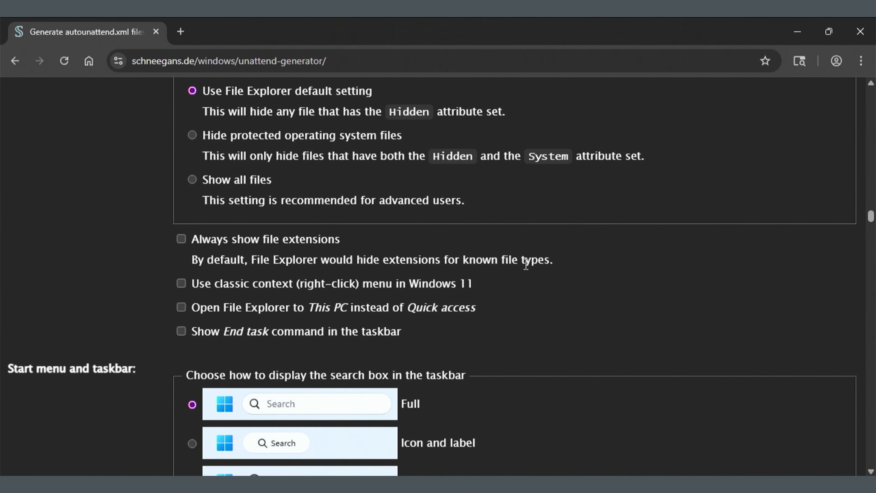
pyautogui.click(192, 247)
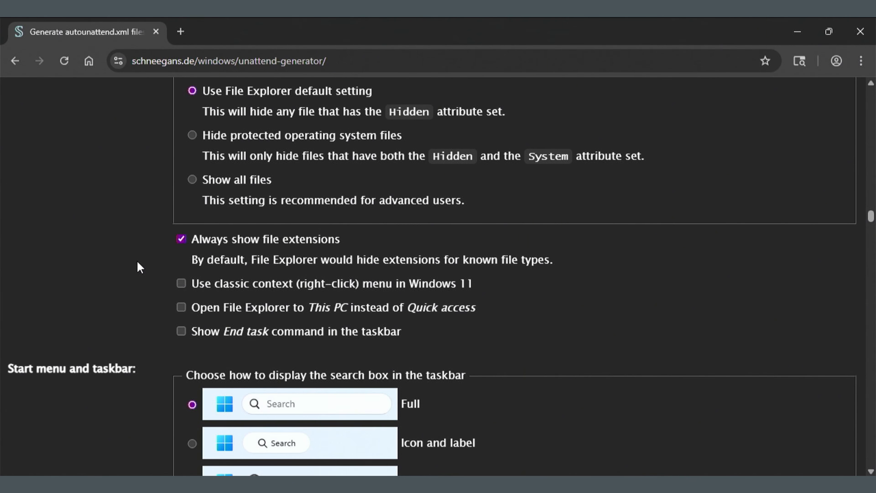
pyautogui.click(181, 307)
pyautogui.click(181, 283)
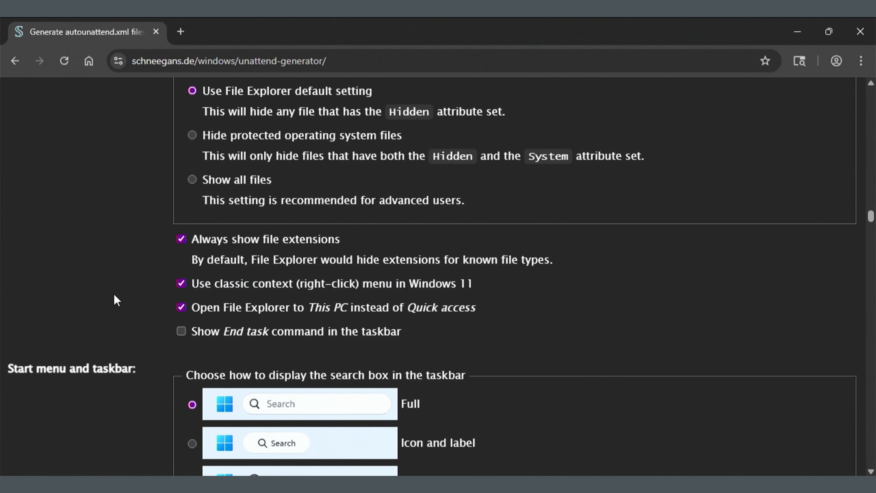
pyautogui.scroll(-2, 116, 300)
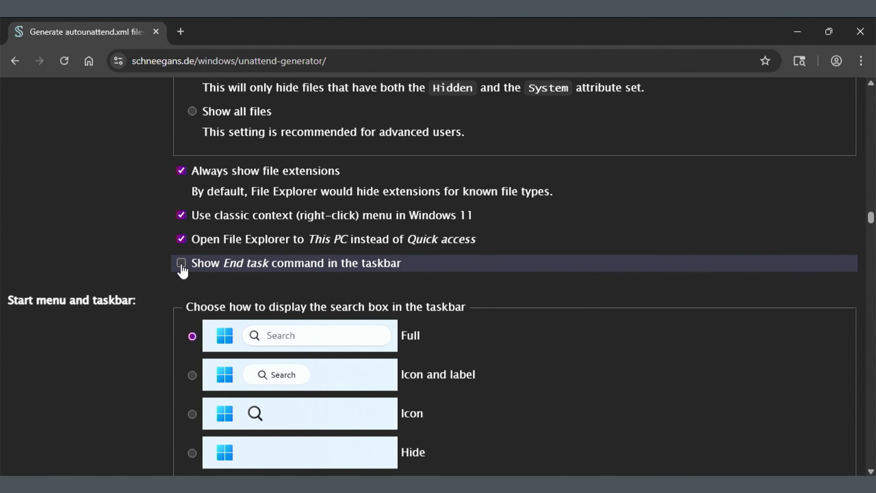
pyautogui.click(181, 264)
pyautogui.scroll(-2, 107, 272)
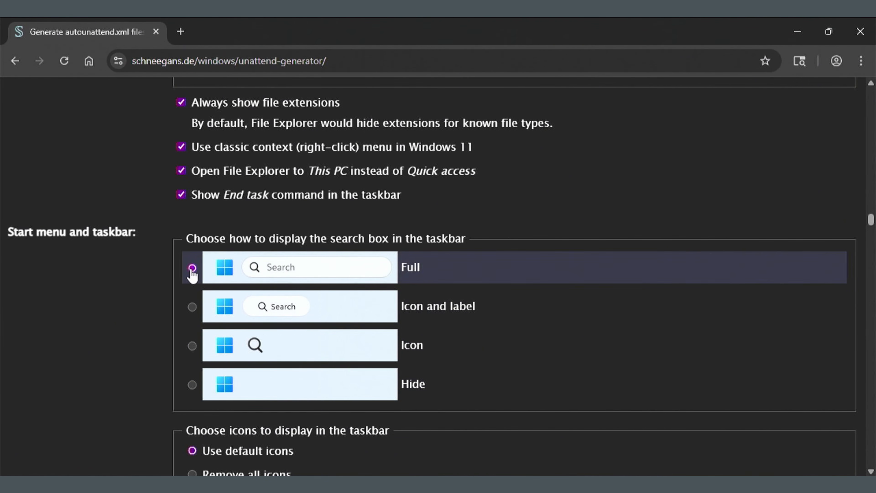
# Under taskbar icons, select 'Remove all icons' instead of the default icons
pyautogui.scroll(-3, 114, 314)
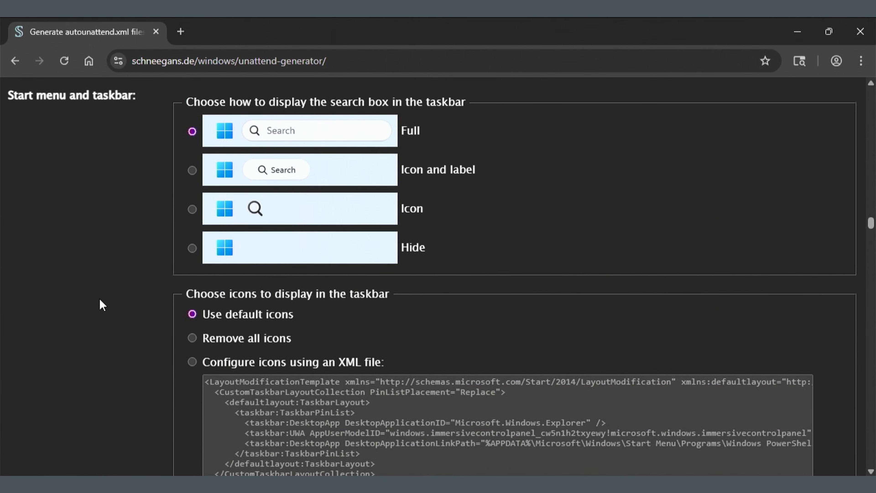
pyautogui.scroll(-2, 100, 299)
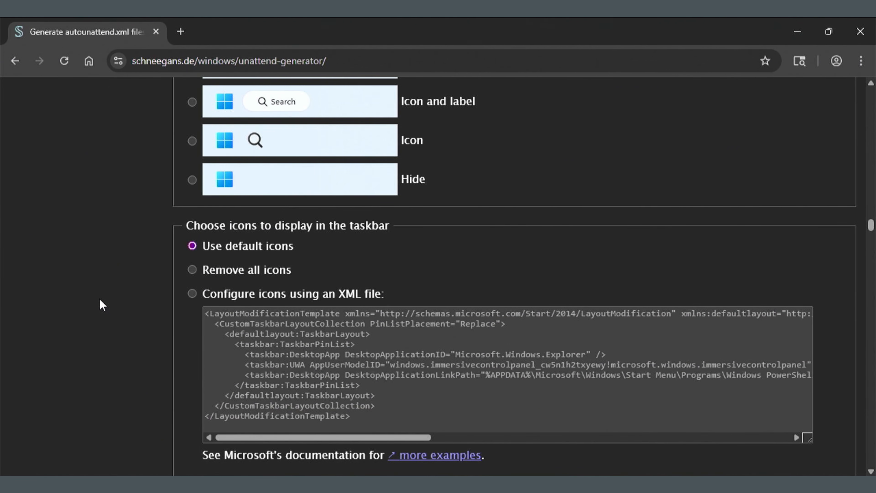
pyautogui.scroll(-2, 98, 297)
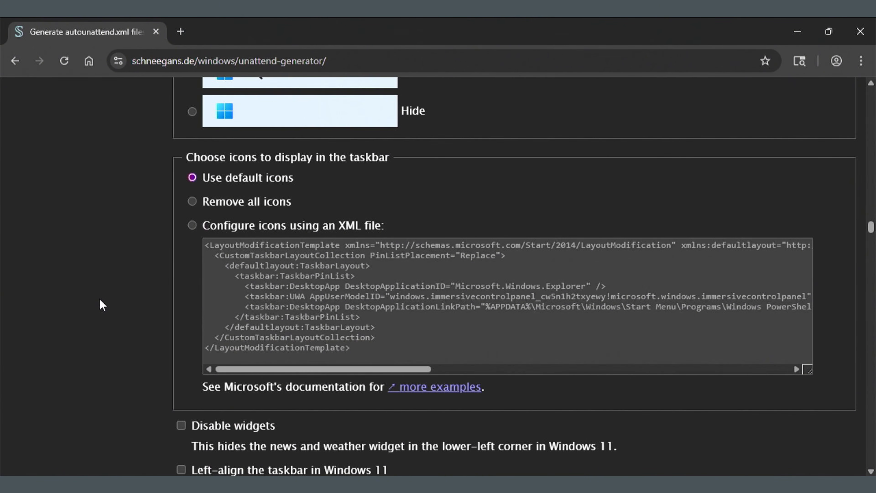
pyautogui.click(192, 202)
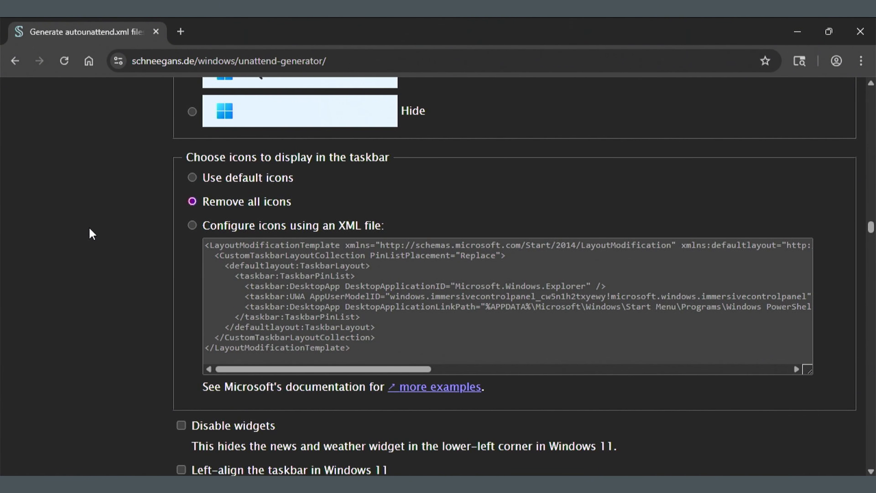
pyautogui.scroll(-3, 86, 235)
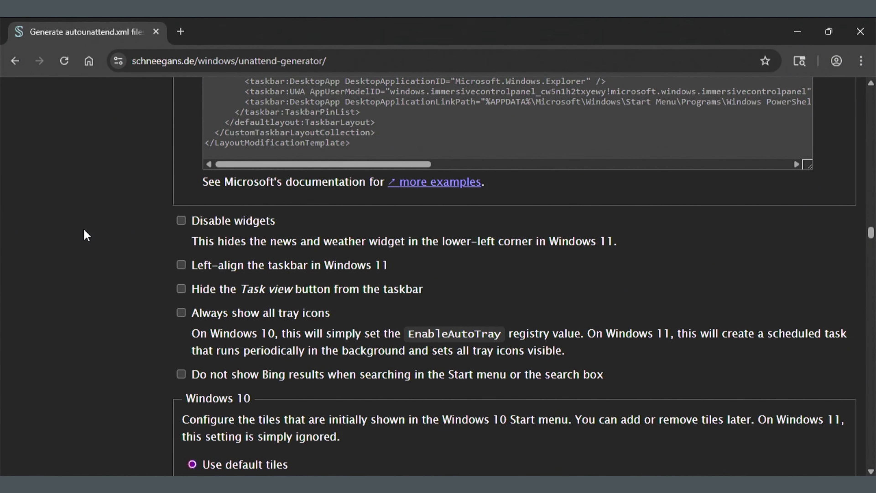
# Check 'Disable widgets', 'Left-align the taskbar in Windows 11' and 'Do not show Bing results' in Start search
pyautogui.click(180, 226)
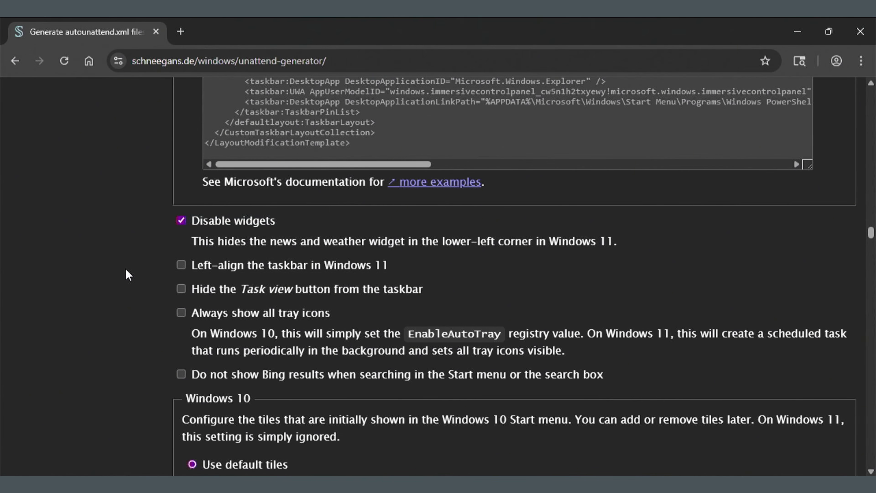
pyautogui.click(181, 267)
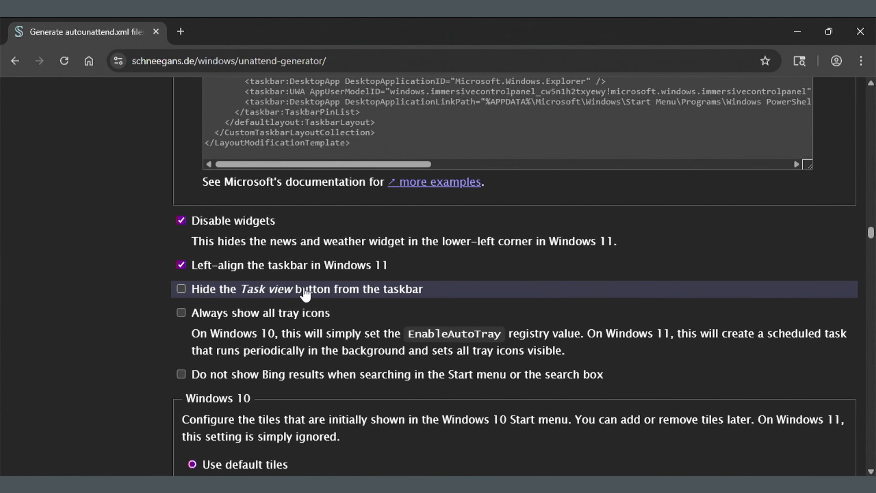
pyautogui.scroll(-2, 304, 293)
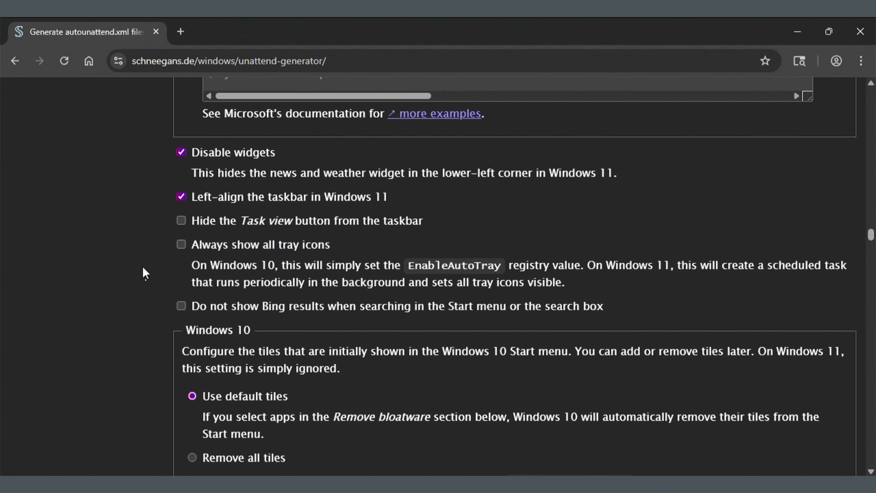
pyautogui.scroll(-2, 138, 287)
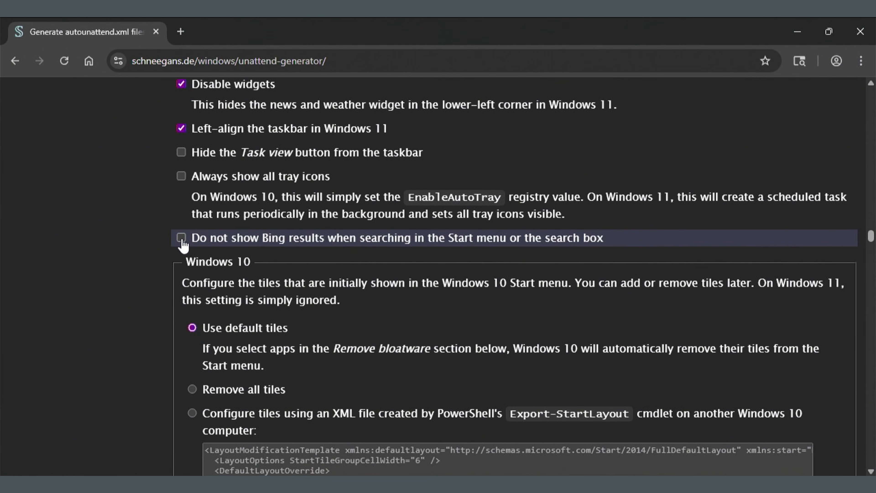
pyautogui.click(181, 241)
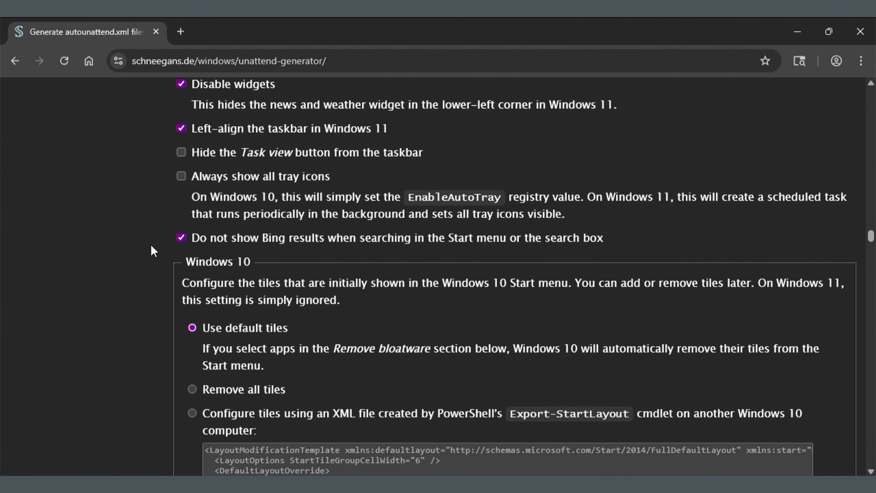
pyautogui.scroll(2, 127, 286)
pyautogui.scroll(-4, 144, 305)
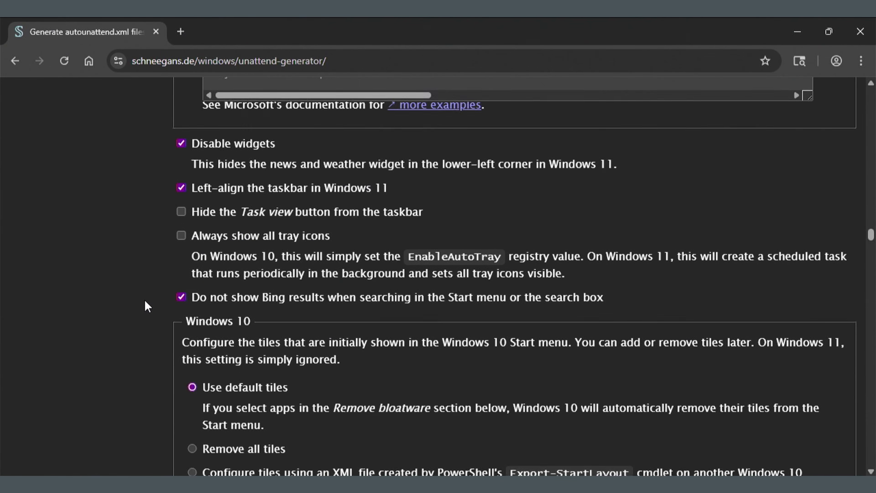
# Choose 'Remove all pins' for the Windows 11 Start menu
pyautogui.scroll(-10, 148, 310)
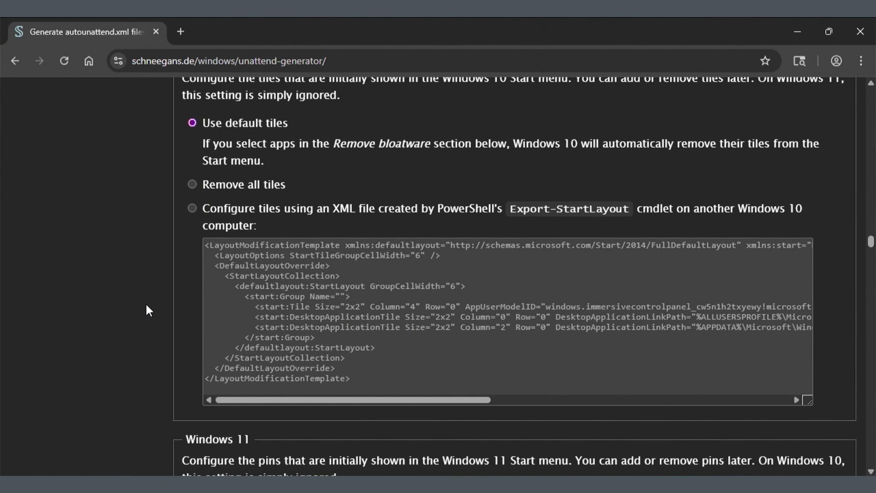
pyautogui.scroll(-2, 148, 310)
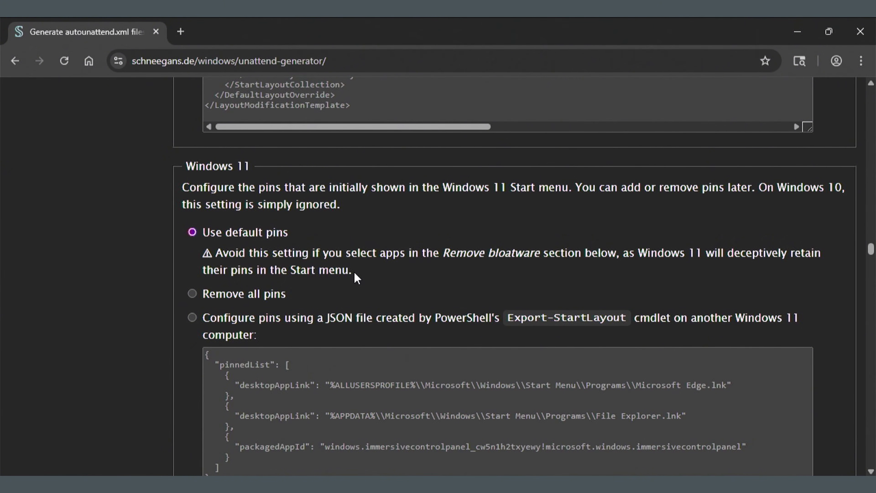
pyautogui.click(192, 294)
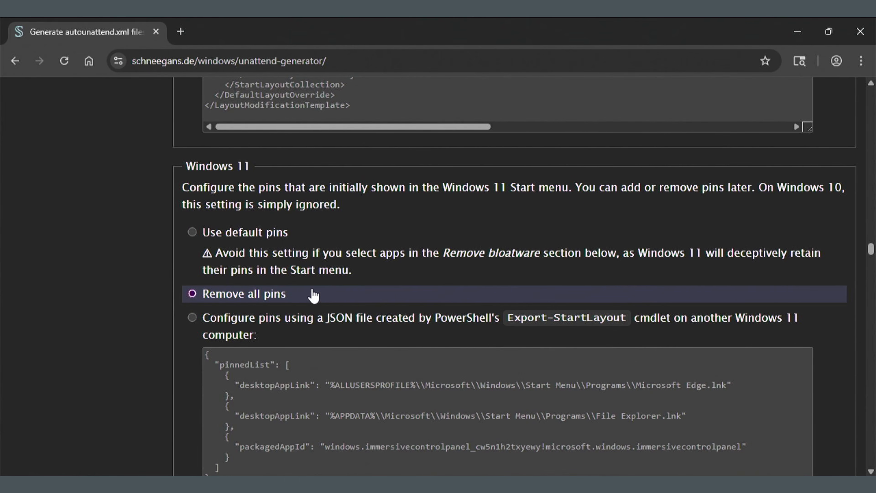
pyautogui.scroll(-2, 314, 294)
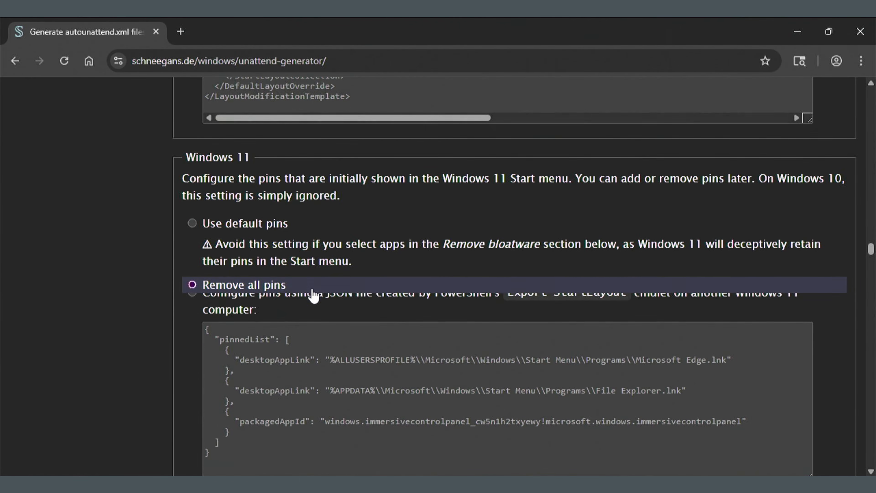
pyautogui.scroll(-8, 314, 290)
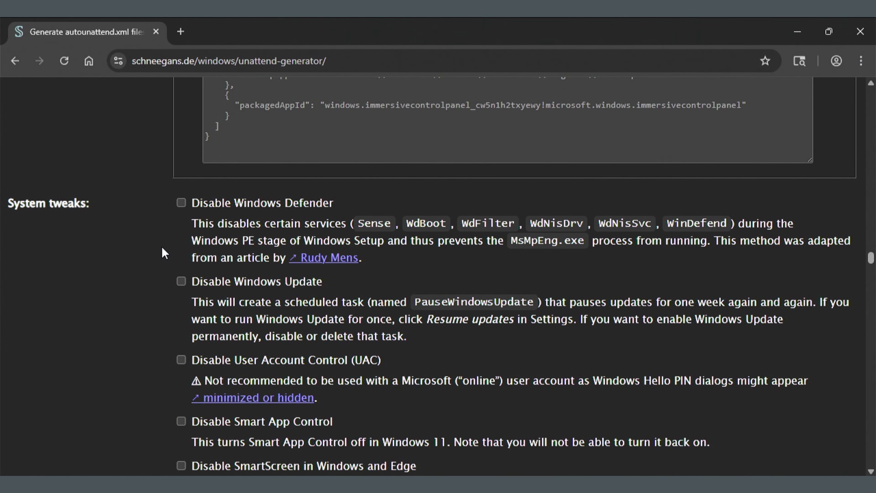
# Check 'Disable Windows Update' and 'Disable SmartScreen in Windows and Edge'
pyautogui.click(182, 284)
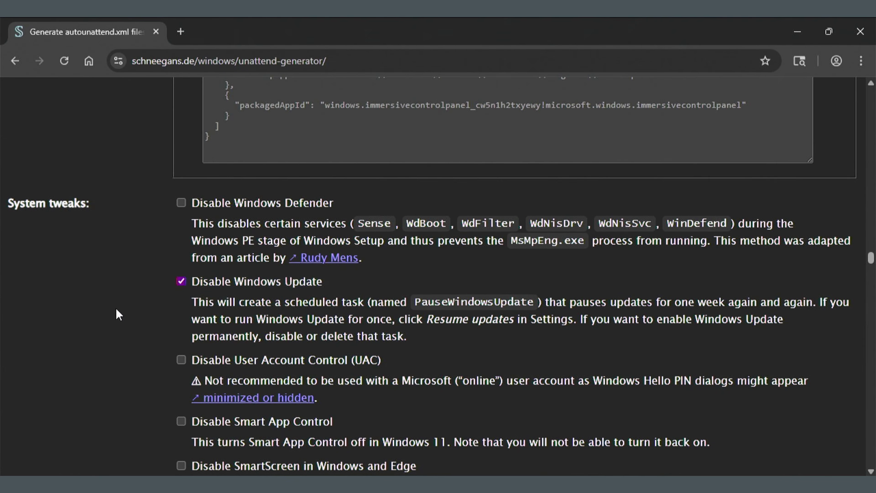
pyautogui.scroll(-2, 118, 315)
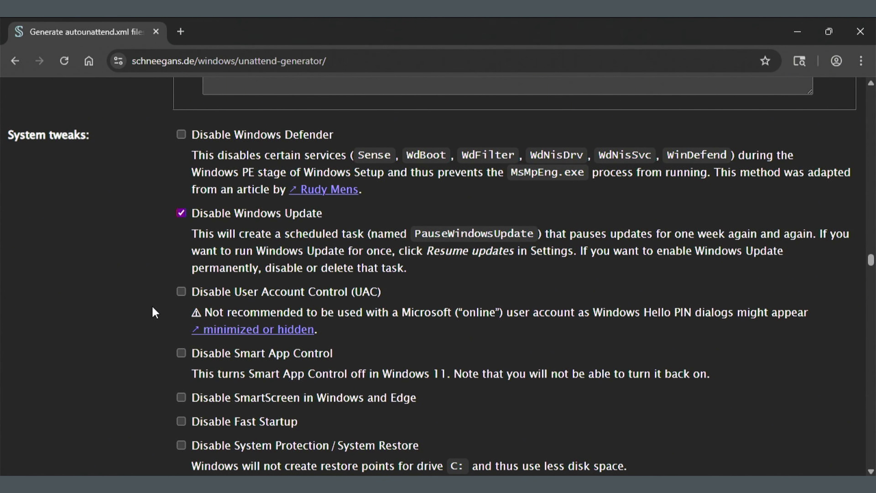
pyautogui.scroll(-2, 166, 305)
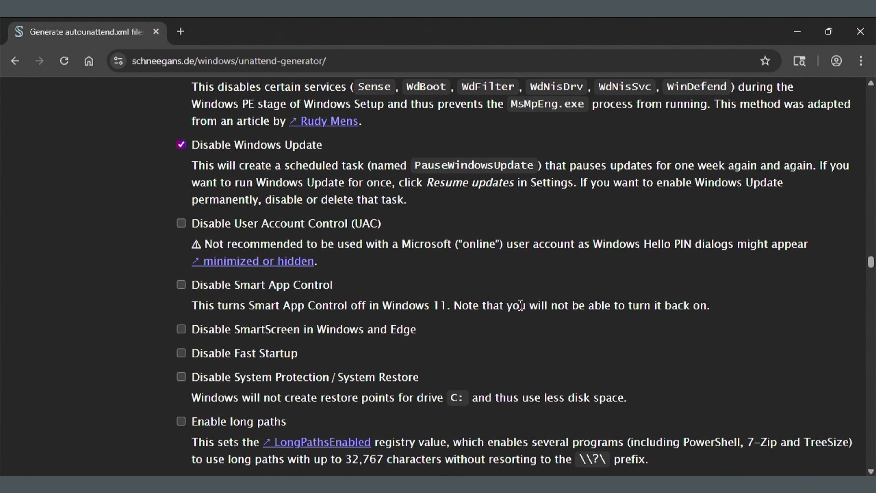
pyautogui.scroll(-2, 520, 305)
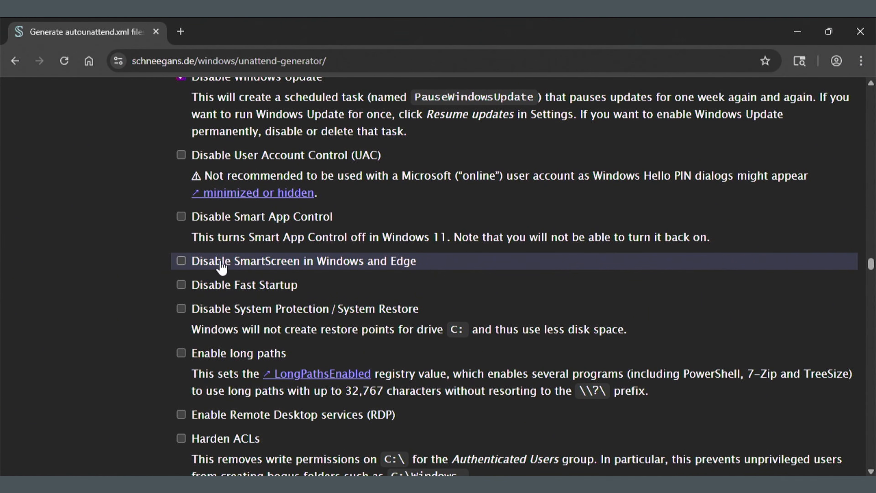
pyautogui.click(181, 262)
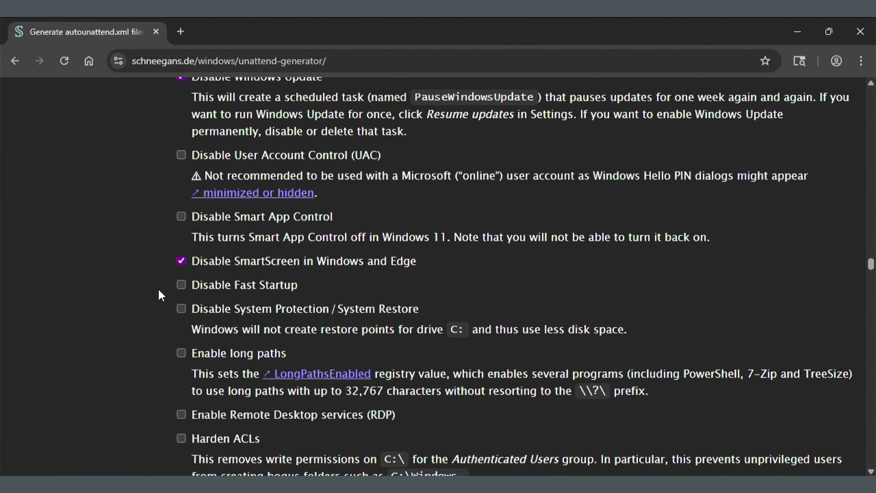
# Check 'Enable long paths' and 'Enable Remote Desktop services (RDP)'
pyautogui.scroll(-2, 158, 290)
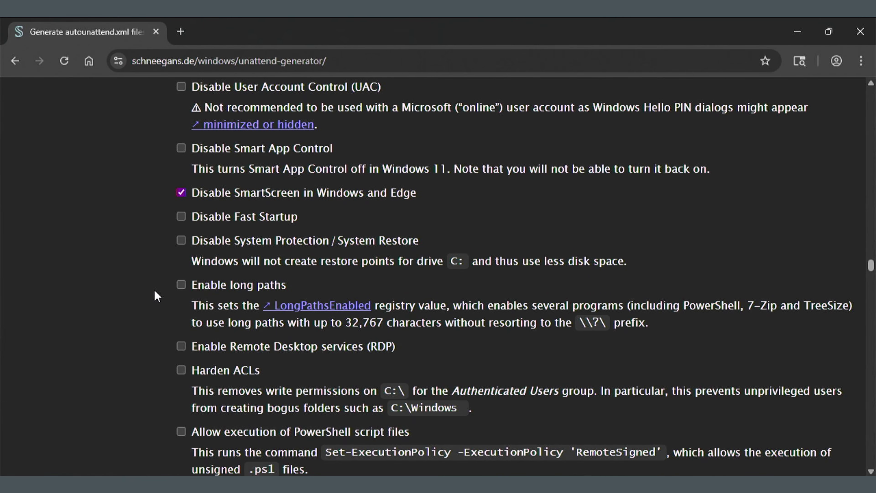
pyautogui.scroll(-2, 157, 296)
pyautogui.click(181, 216)
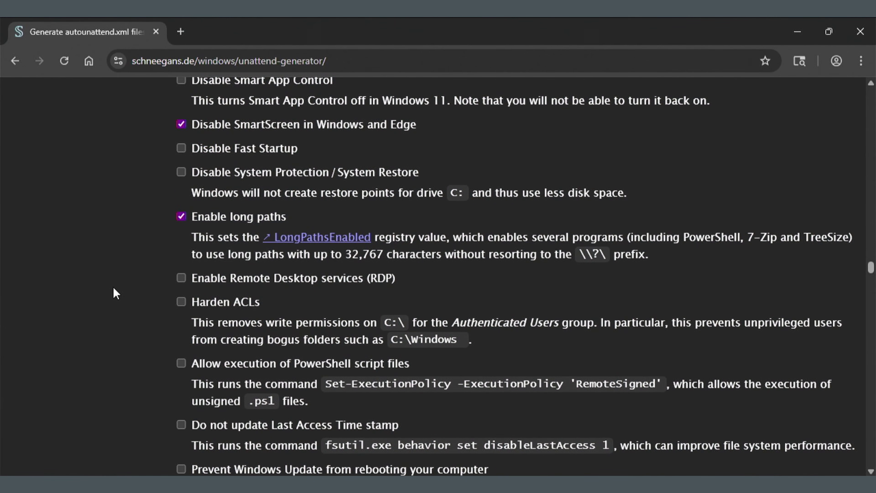
pyautogui.scroll(-2, 116, 293)
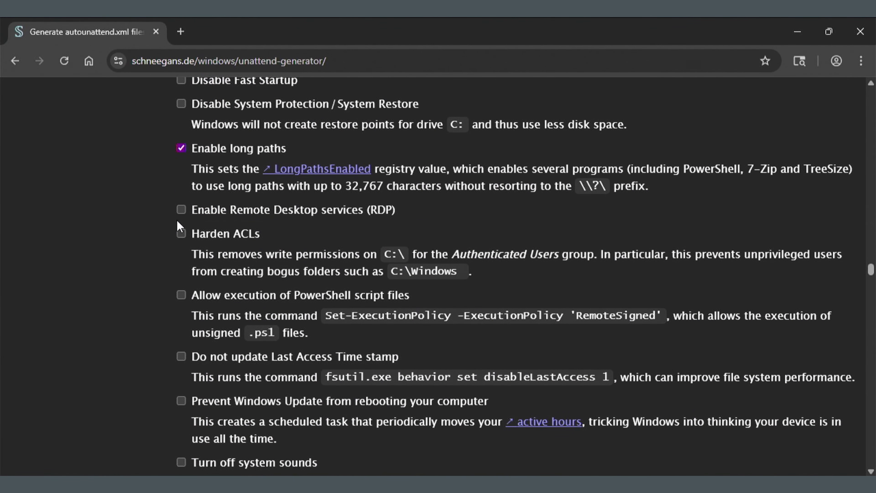
pyautogui.click(182, 211)
# Check 'Disable app suggestions' and 'Prevent device encryption'
pyautogui.scroll(-4, 152, 258)
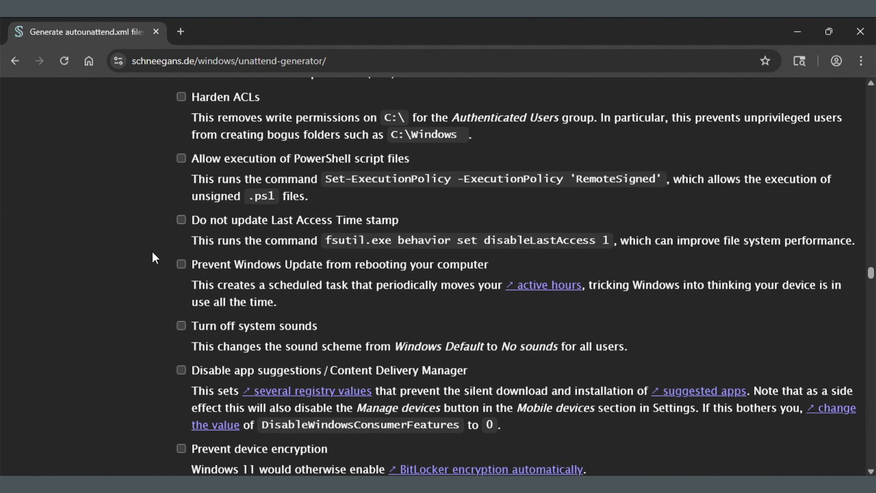
pyautogui.scroll(-4, 152, 252)
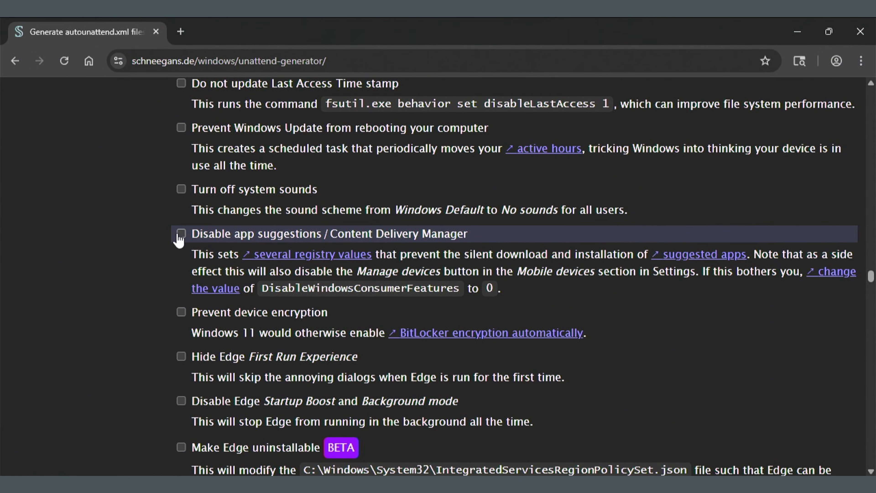
pyautogui.click(180, 234)
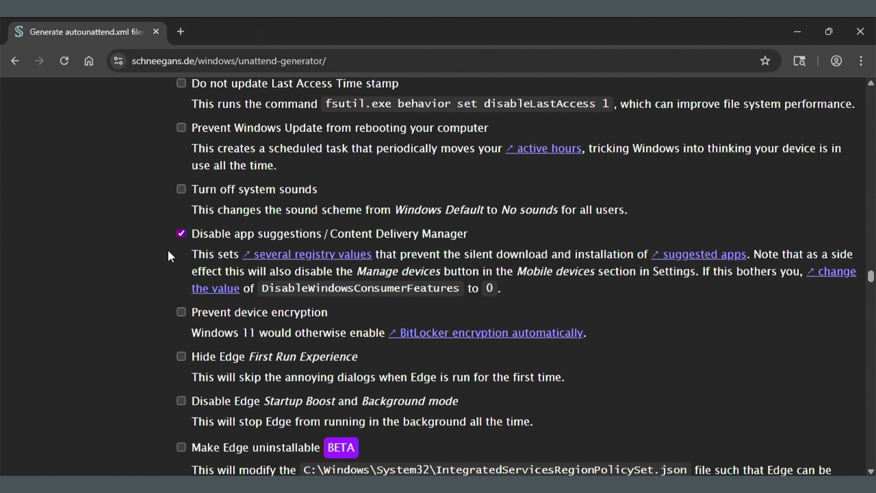
pyautogui.scroll(-2, 169, 255)
pyautogui.click(182, 244)
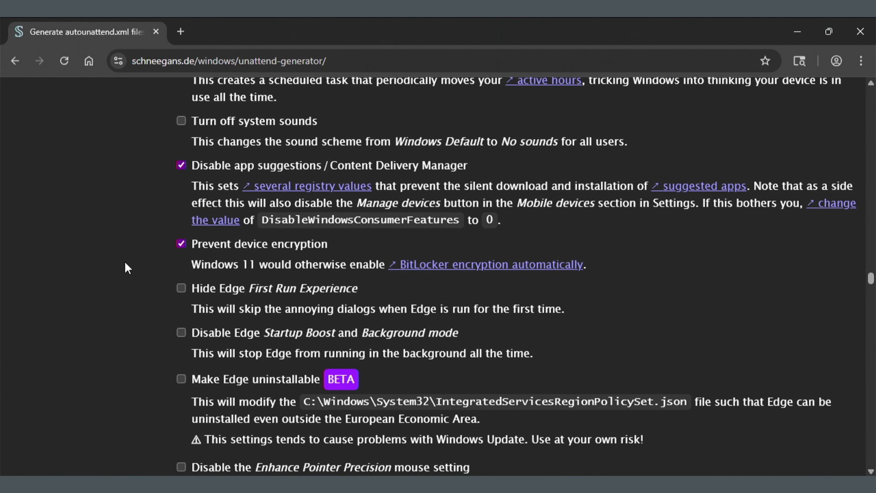
# Check 'Hide Edge First Run Experience' and 'Disable Edge Startup Boost and Background mode'
pyautogui.scroll(-2, 124, 260)
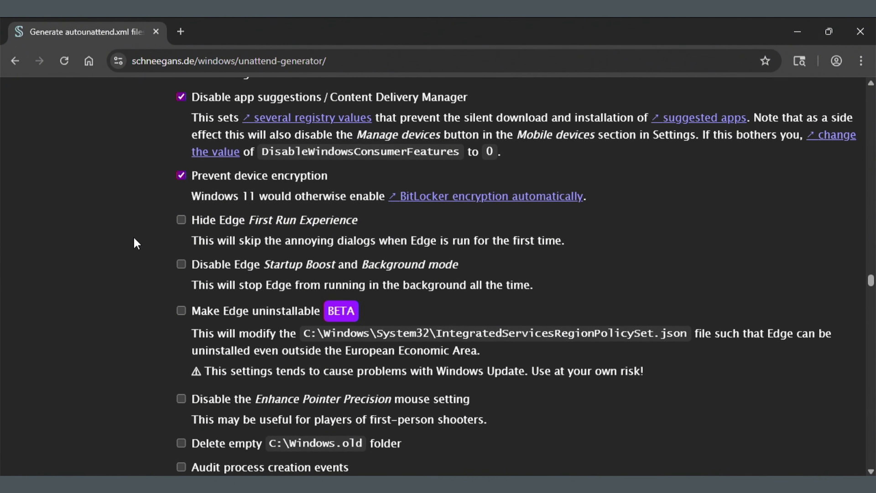
pyautogui.click(174, 223)
pyautogui.click(182, 266)
pyautogui.scroll(-2, 120, 277)
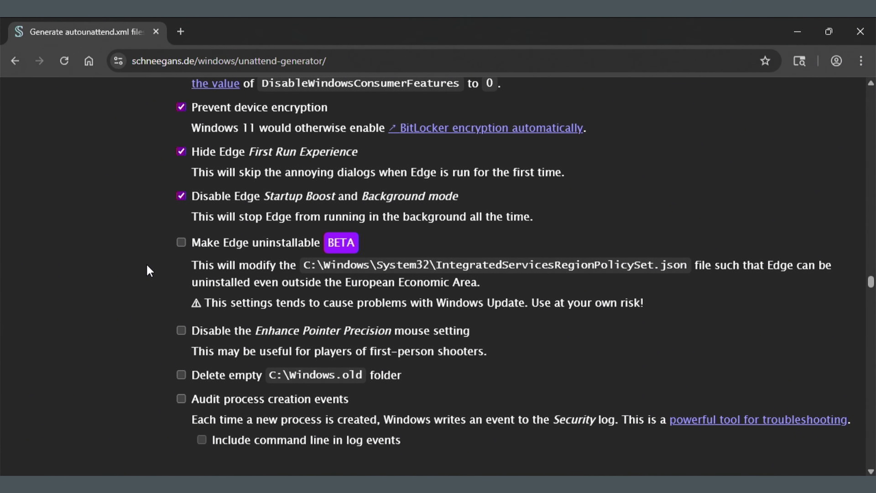
# Select 'Show these desktop icons' and tick Recycle bin, Home and This PC
pyautogui.scroll(-2, 165, 266)
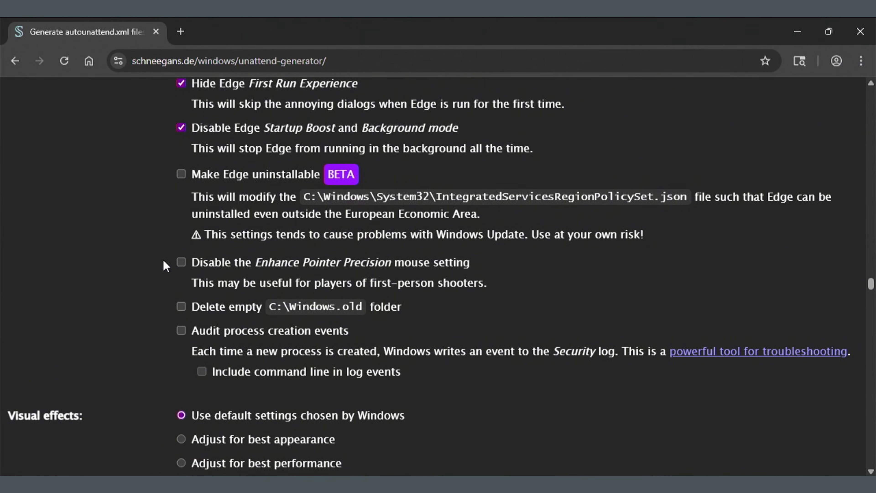
pyautogui.scroll(-5, 157, 268)
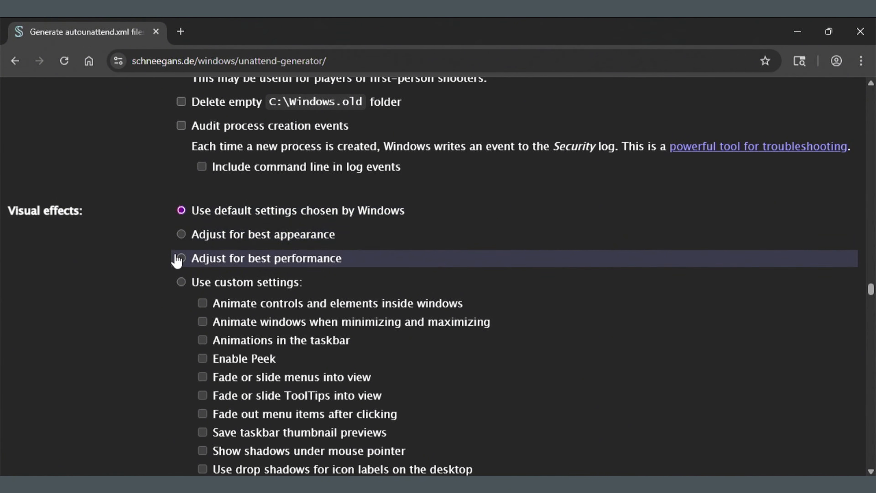
pyautogui.scroll(-2, 100, 291)
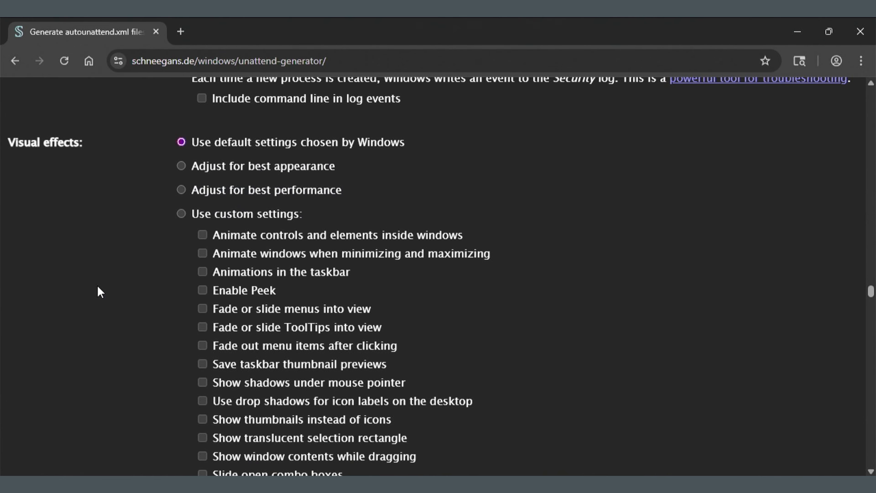
pyautogui.scroll(-6, 100, 292)
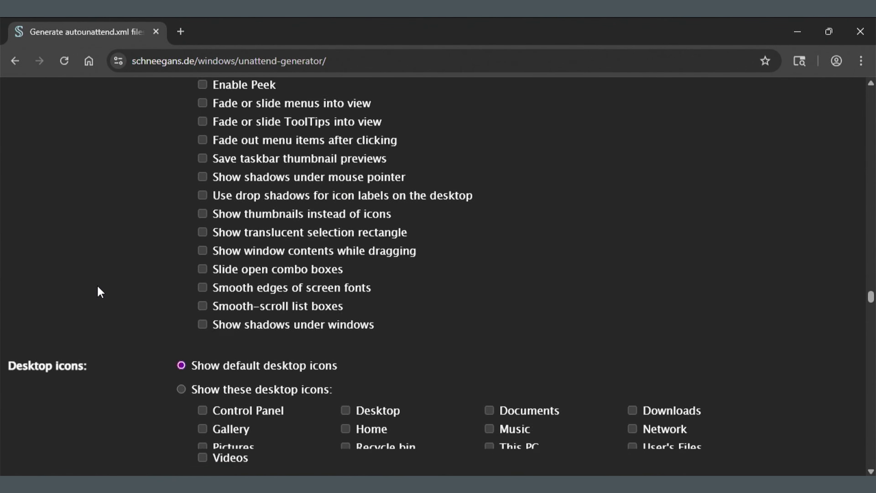
pyautogui.scroll(-4, 98, 289)
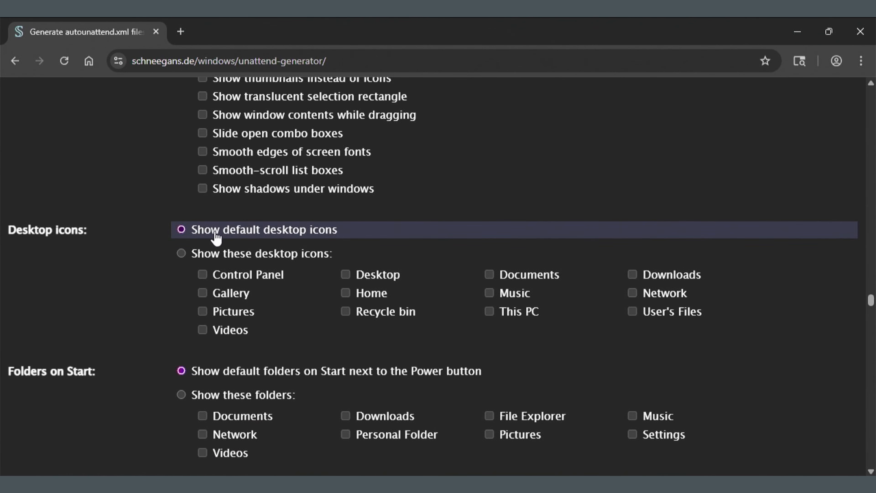
pyautogui.click(178, 254)
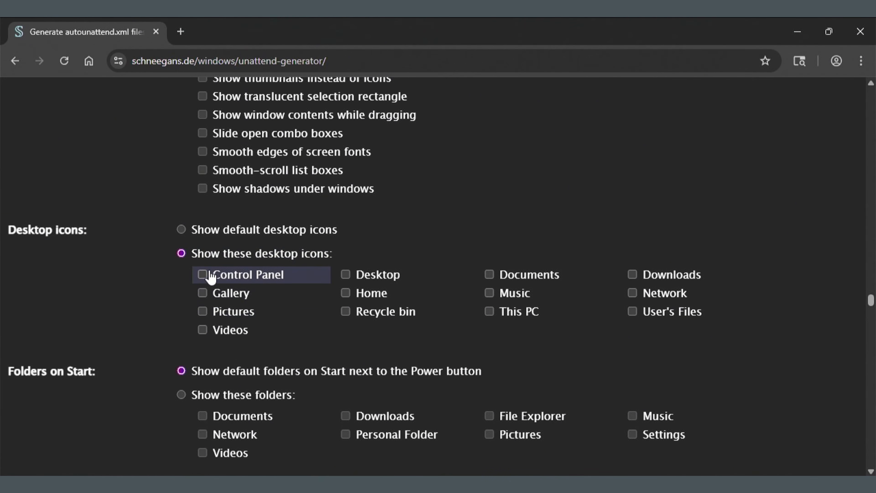
pyautogui.click(349, 311)
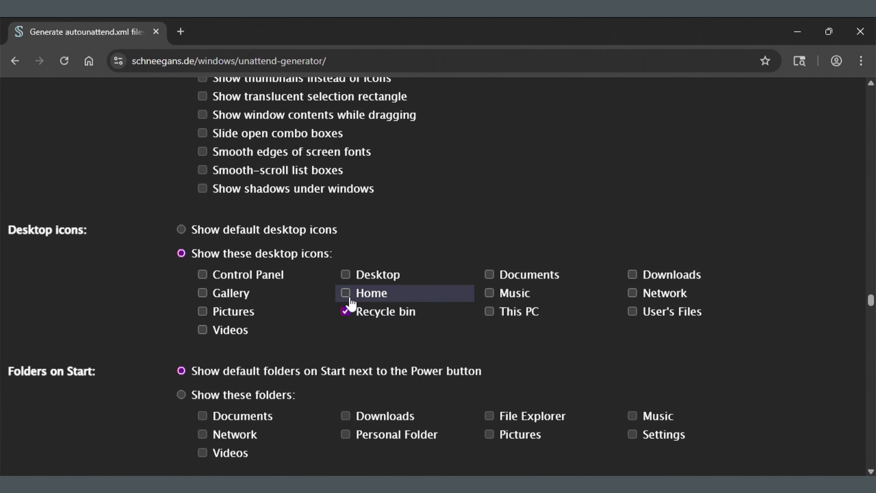
pyautogui.click(345, 294)
pyautogui.click(490, 311)
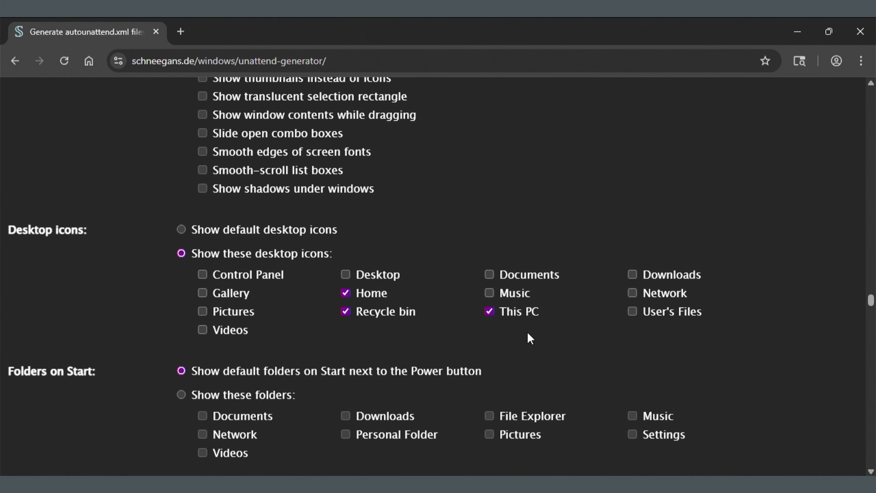
pyautogui.scroll(-4, 526, 333)
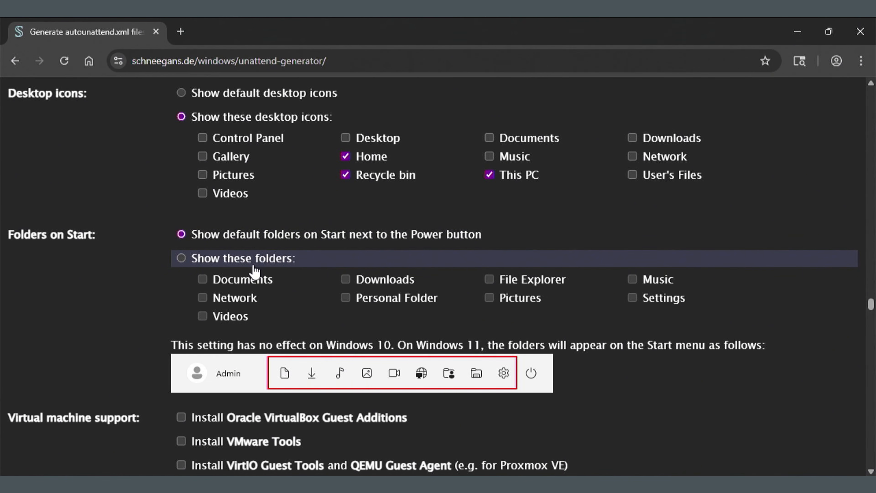
# Tick 'Install Oracle VirtualBox Guest Additions' under Virtual machine support
pyautogui.scroll(-2, 255, 272)
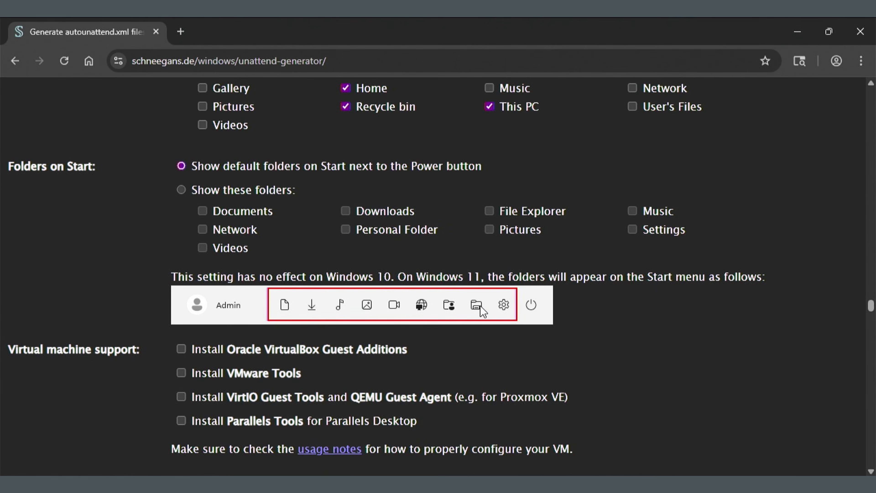
pyautogui.scroll(-2, 480, 308)
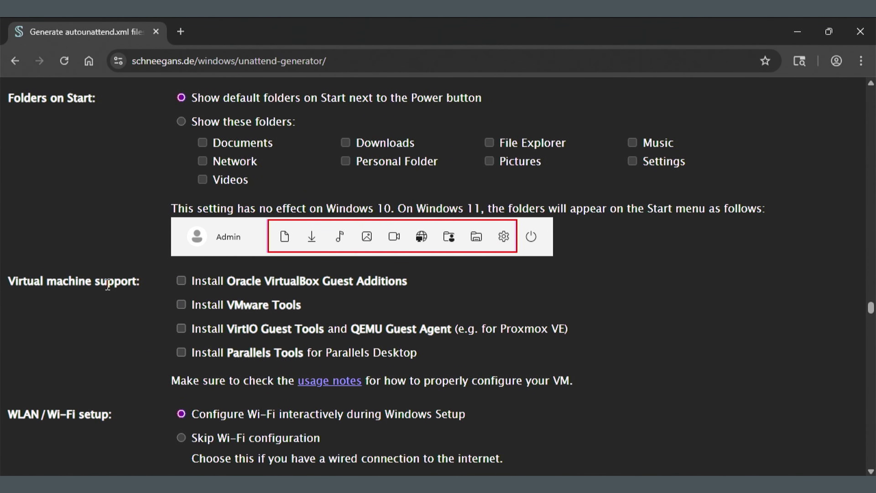
pyautogui.scroll(-2, 131, 262)
pyautogui.click(190, 212)
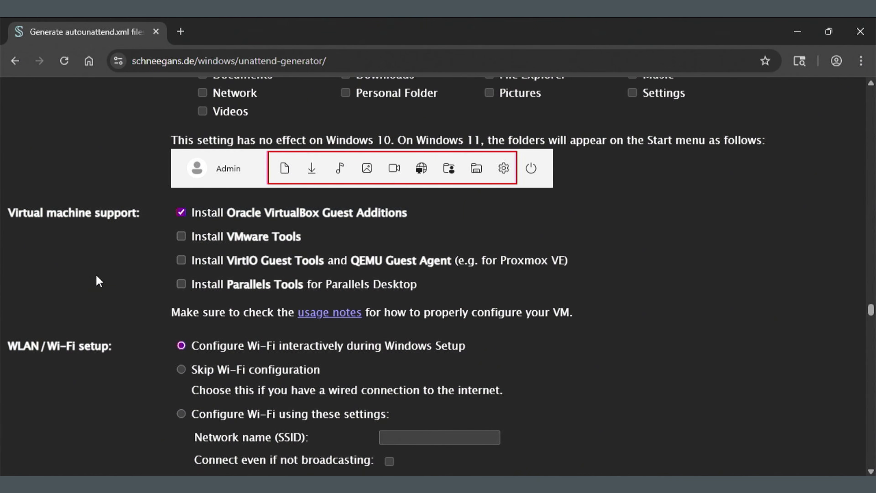
pyautogui.scroll(-4, 99, 281)
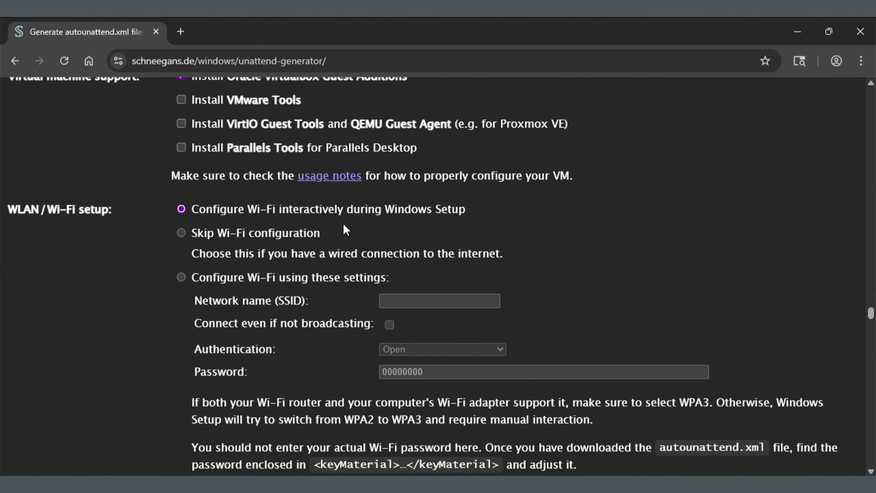
# Select 'Skip Wi-Fi configuration' under WLAN / Wi-Fi setup
pyautogui.click(185, 234)
pyautogui.scroll(-2, 85, 293)
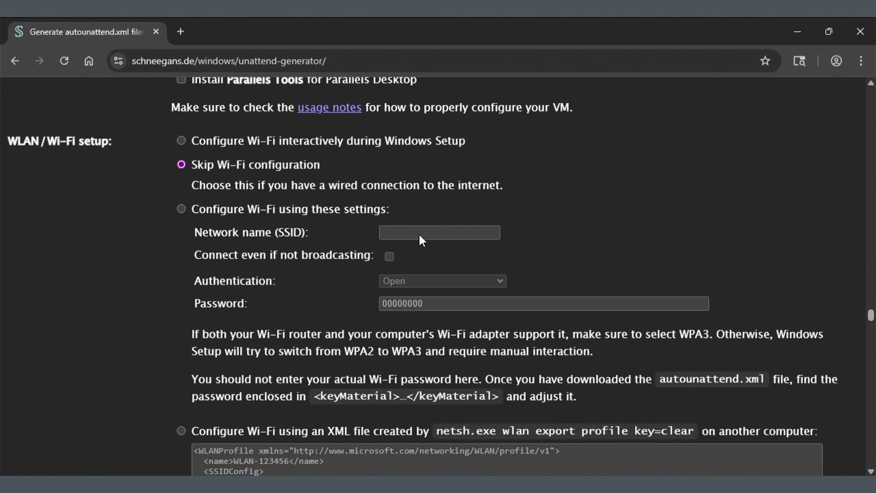
pyautogui.scroll(-2, 193, 194)
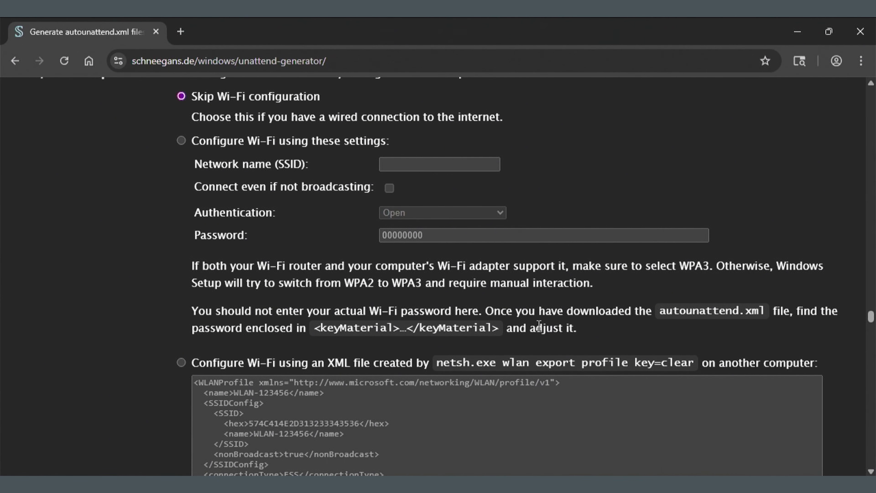
pyautogui.scroll(-4, 524, 331)
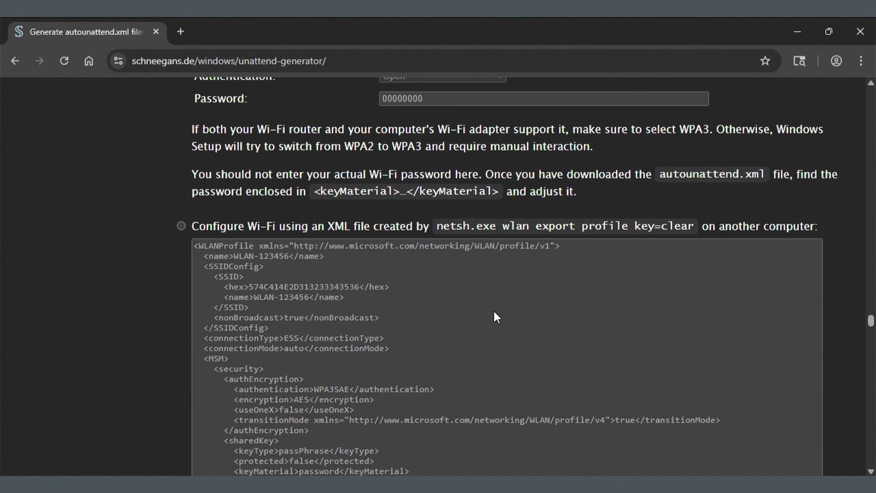
pyautogui.scroll(-10, 493, 310)
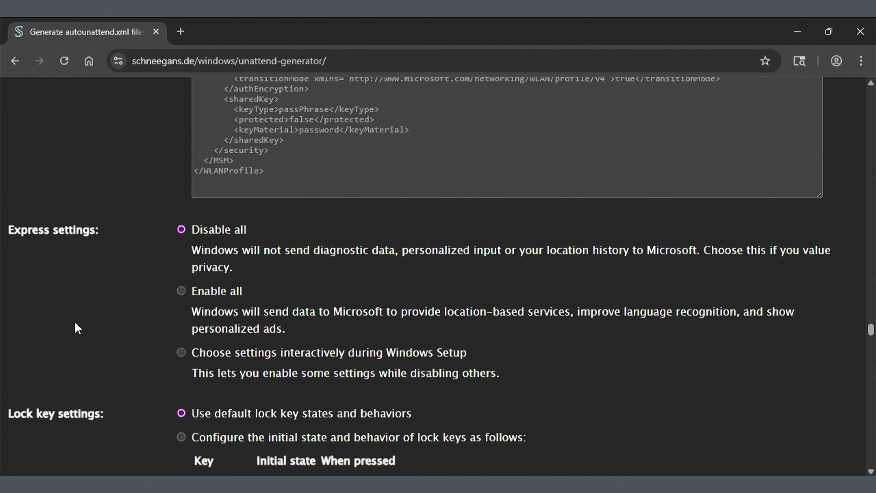
pyautogui.scroll(-5, 75, 328)
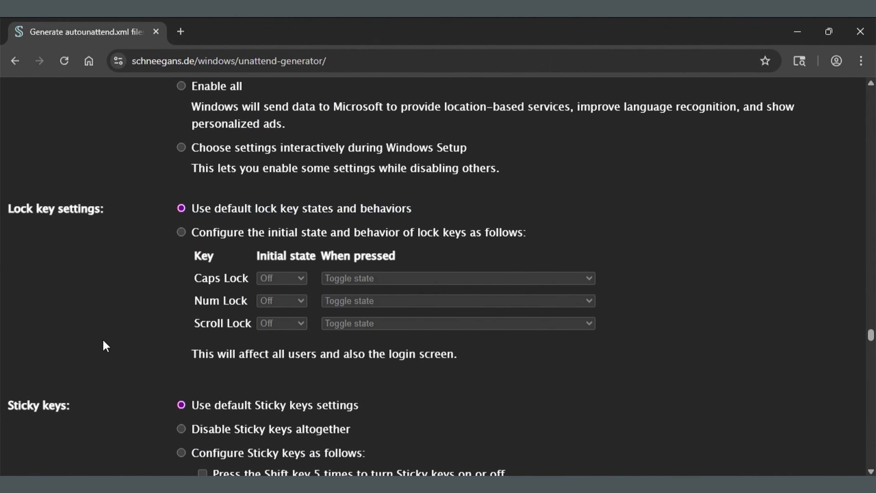
pyautogui.scroll(-2, 103, 344)
pyautogui.scroll(-4, 107, 330)
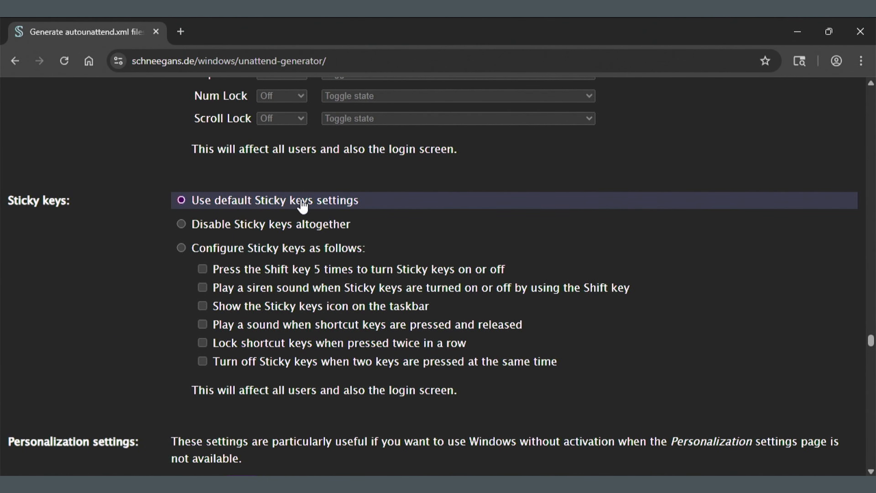
pyautogui.scroll(-6, 74, 348)
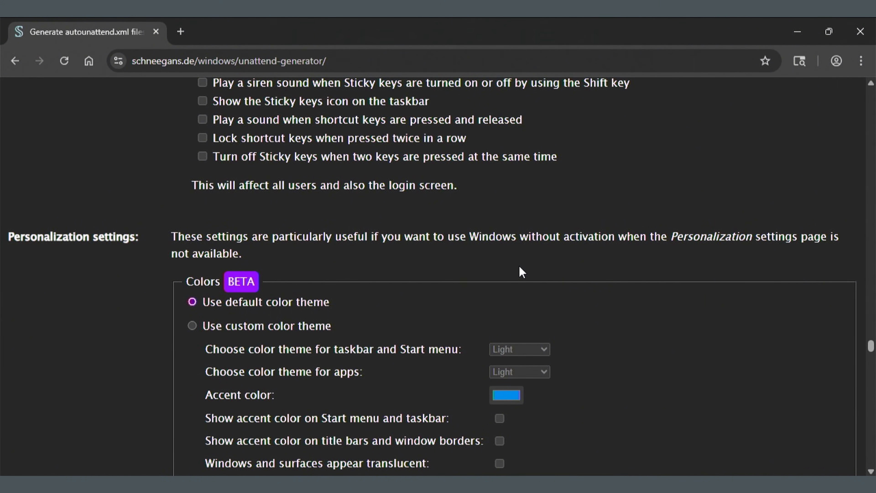
pyautogui.scroll(-2, 519, 273)
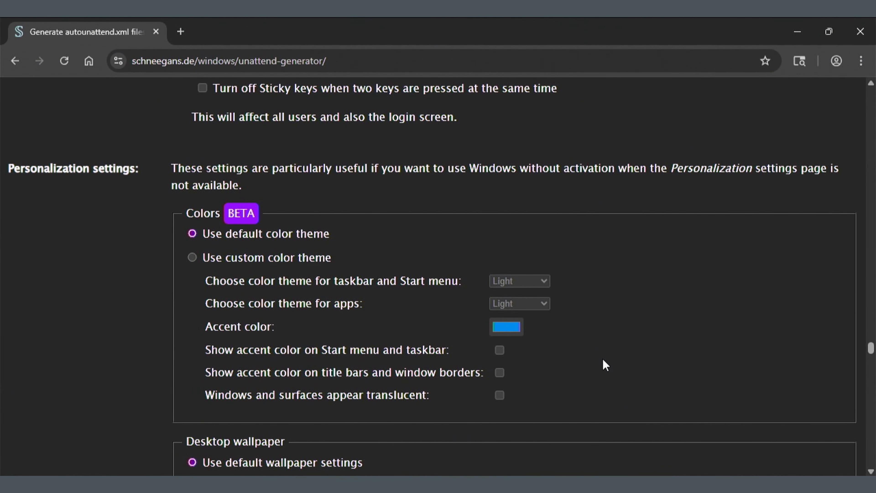
pyautogui.scroll(-2, 152, 283)
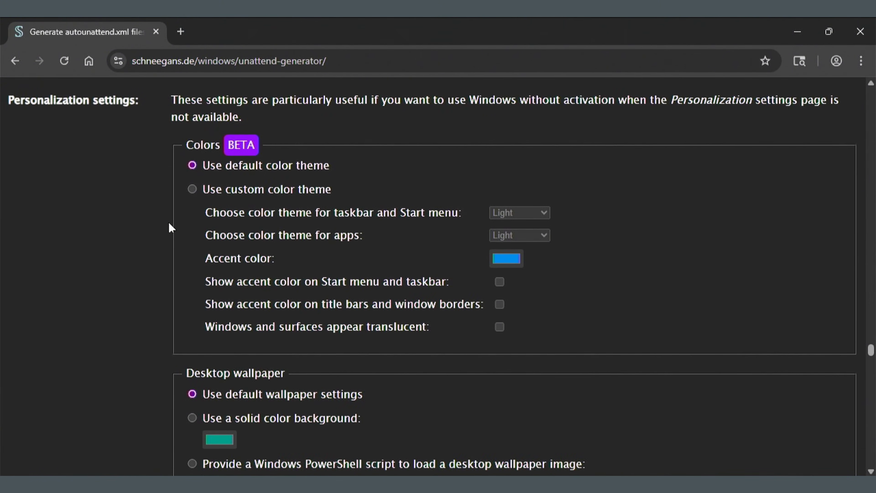
pyautogui.scroll(-3, 143, 279)
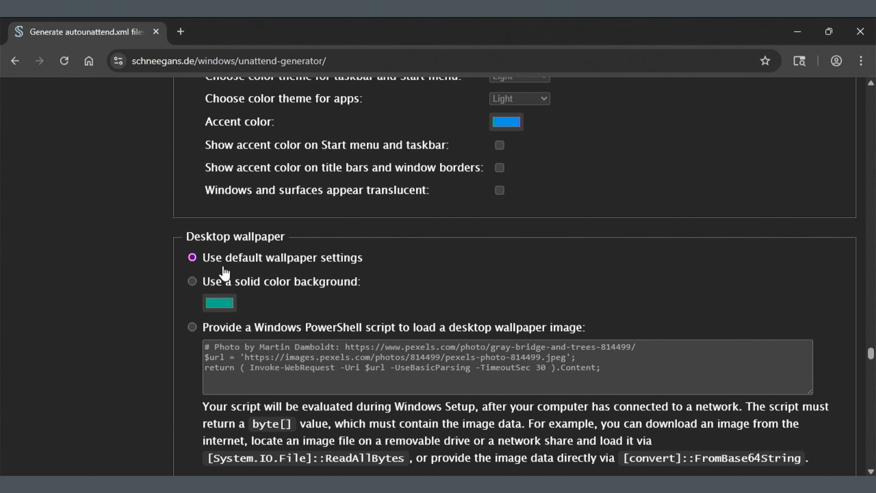
pyautogui.scroll(-7, 128, 307)
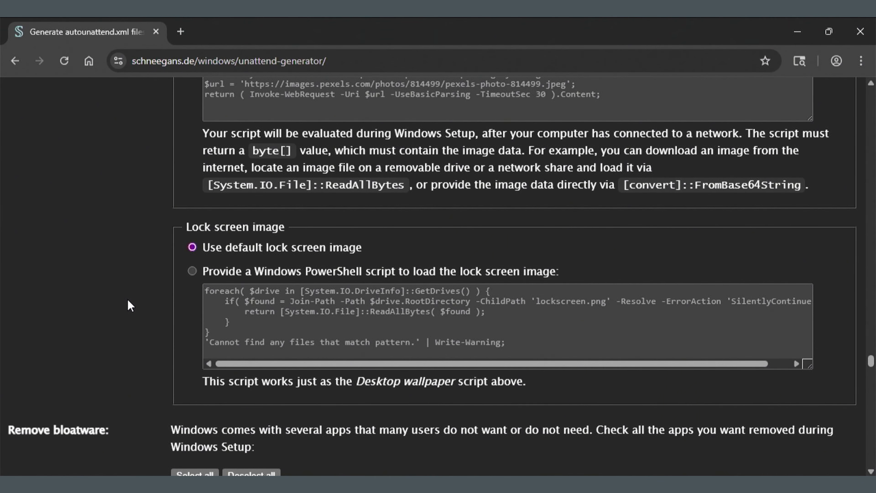
pyautogui.scroll(-2, 128, 305)
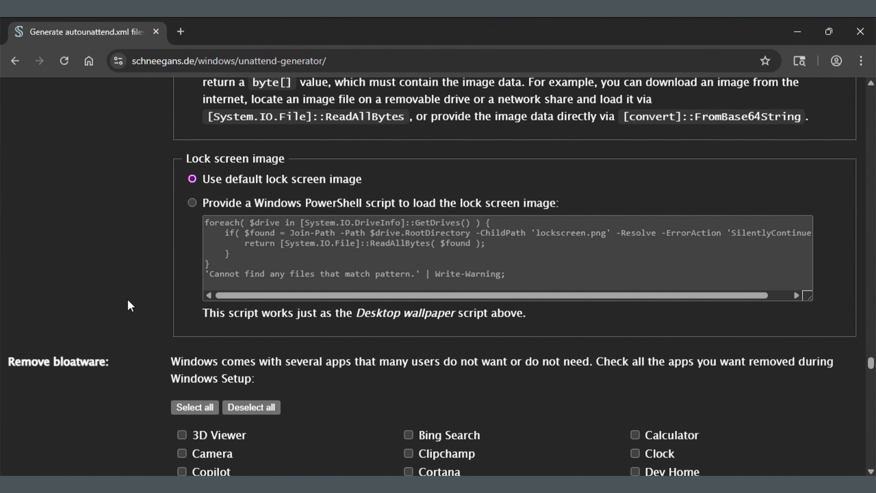
pyautogui.scroll(-4, 134, 290)
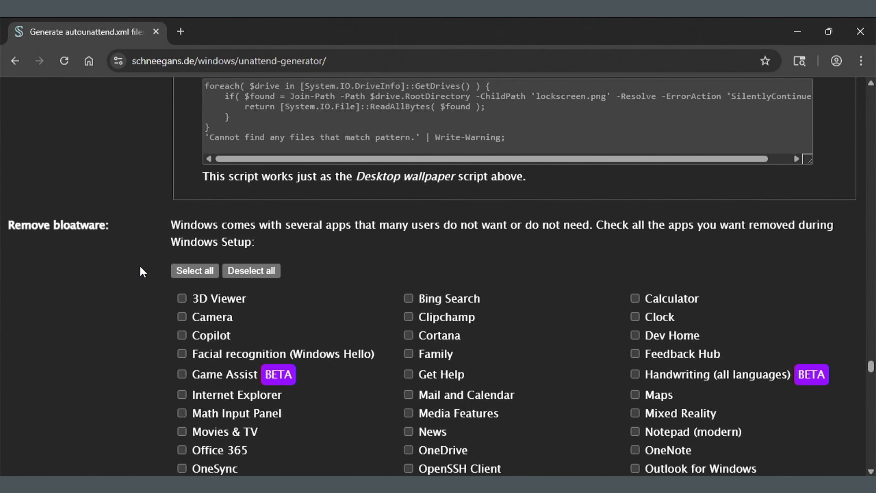
pyautogui.scroll(-4, 142, 272)
pyautogui.scroll(-2, 142, 268)
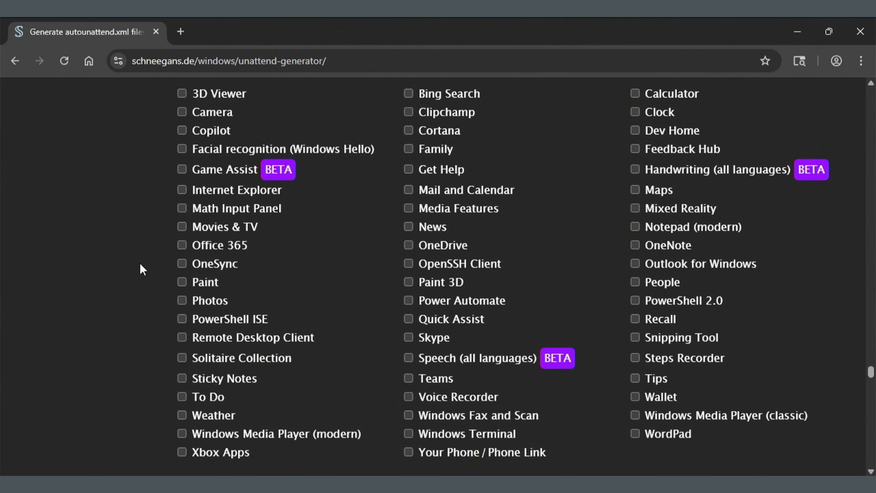
pyautogui.scroll(-2, 142, 268)
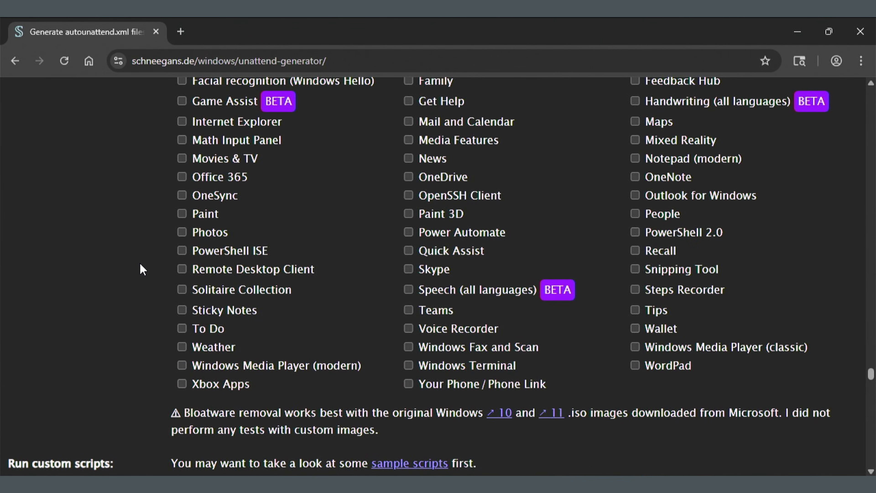
pyautogui.scroll(2, 142, 268)
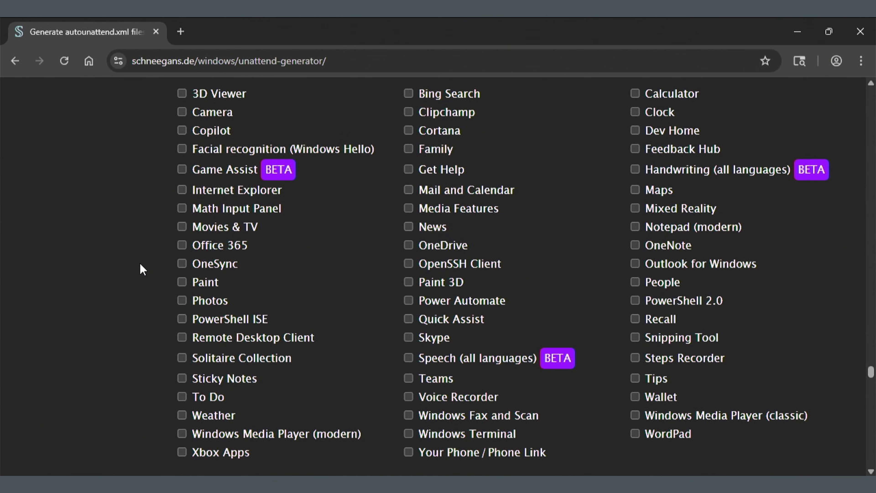
pyautogui.scroll(2, 142, 269)
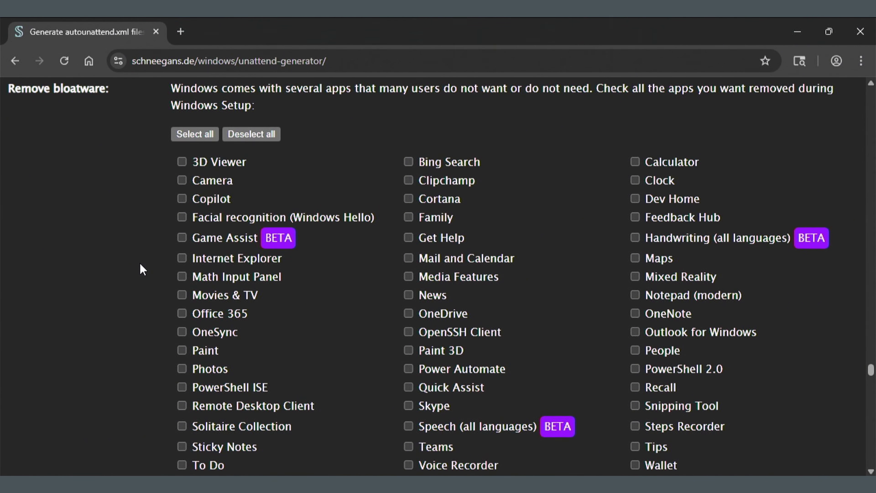
pyautogui.click(195, 137)
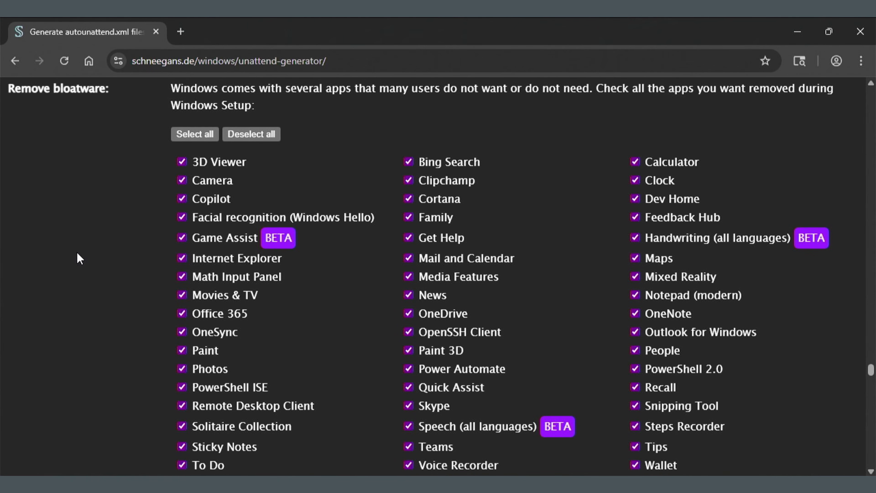
pyautogui.scroll(-4, 79, 258)
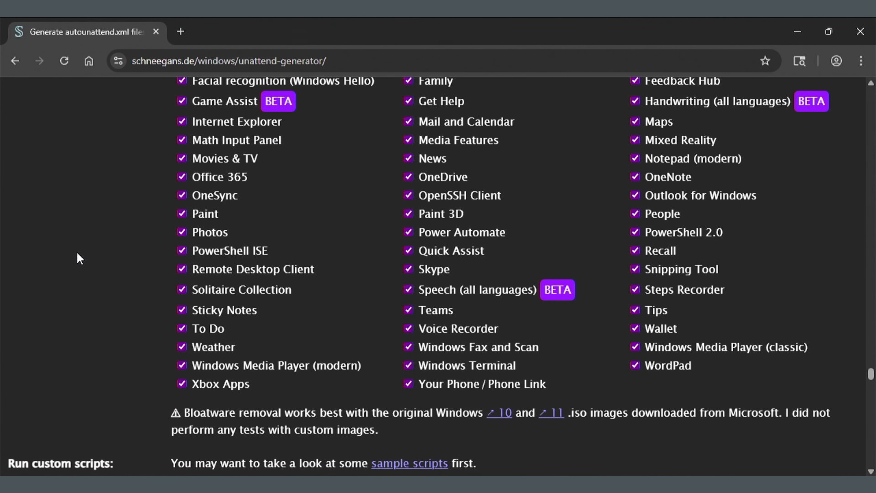
pyautogui.scroll(4, 79, 258)
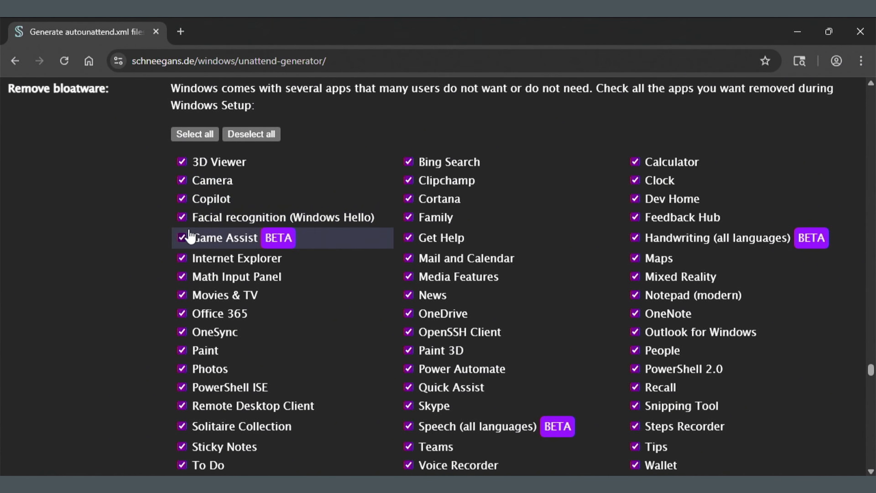
pyautogui.scroll(-2, 152, 293)
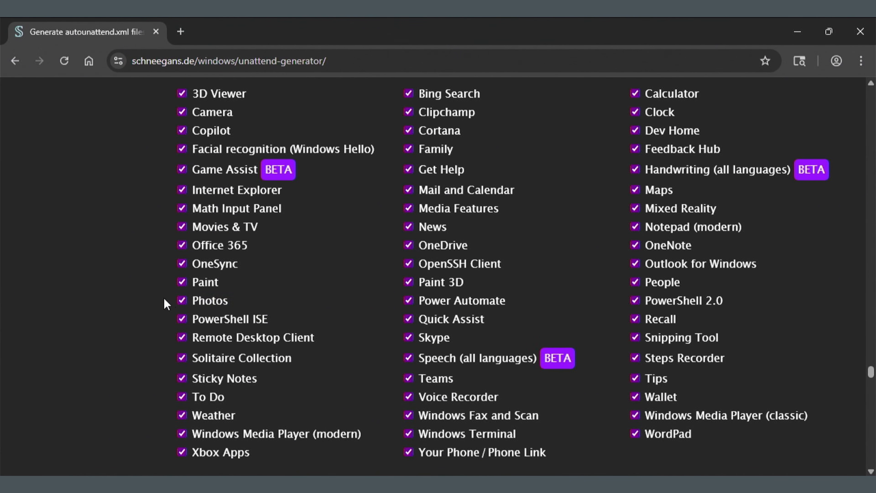
# Uncheck Photos, Calculator, Clock and Notepad (modern) in the Remove bloatware list
pyautogui.click(175, 302)
pyautogui.scroll(2, 128, 314)
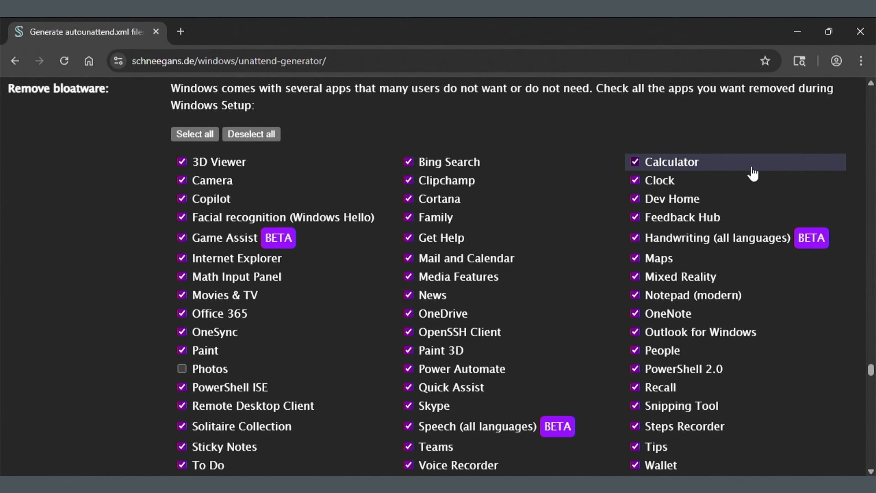
pyautogui.click(635, 161)
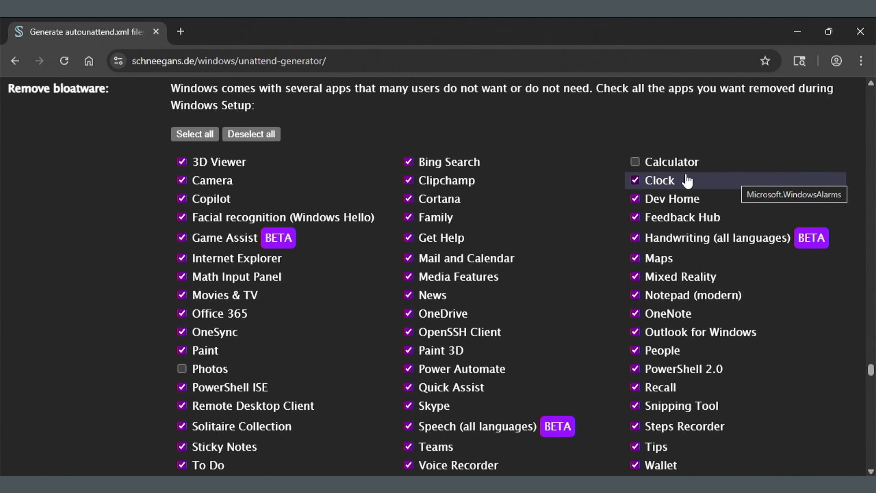
pyautogui.click(635, 180)
pyautogui.scroll(-2, 731, 322)
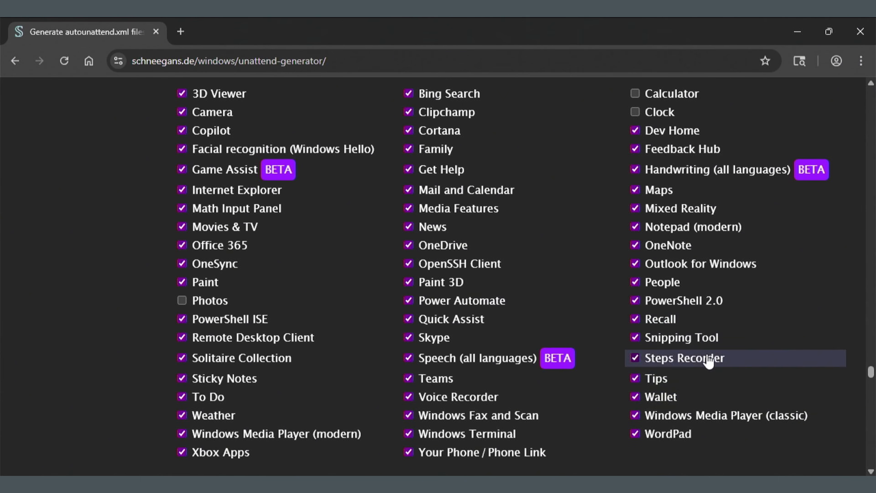
pyautogui.scroll(4, 594, 291)
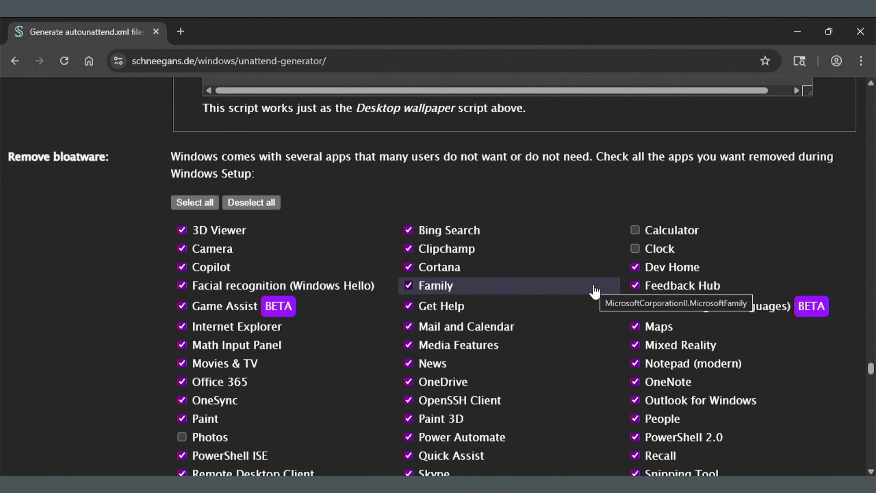
pyautogui.scroll(-2, 594, 286)
pyautogui.click(635, 295)
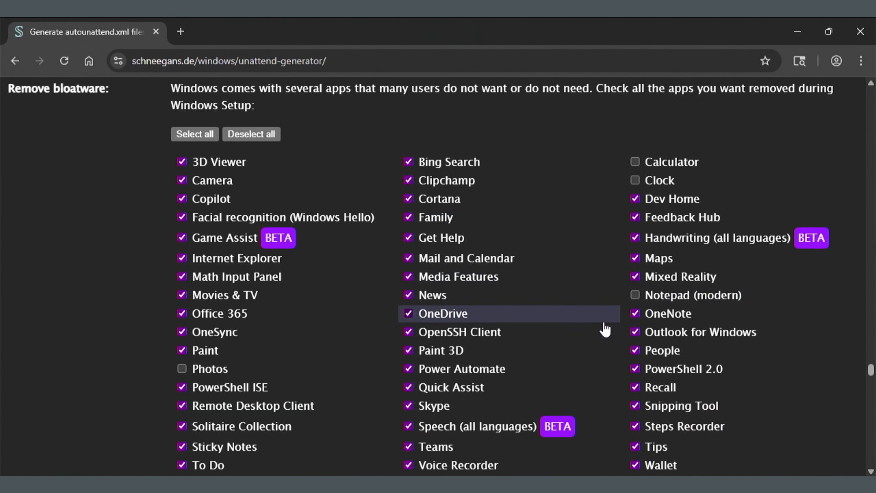
pyautogui.scroll(-2, 604, 330)
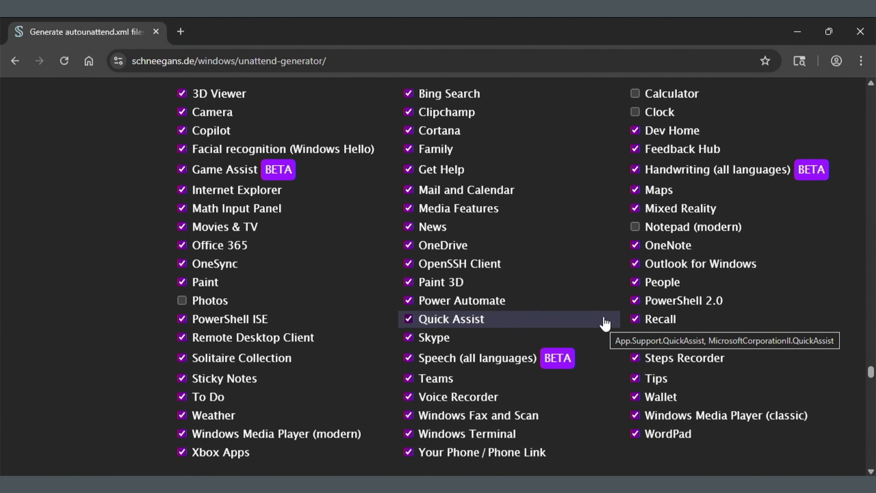
pyautogui.scroll(-6, 605, 324)
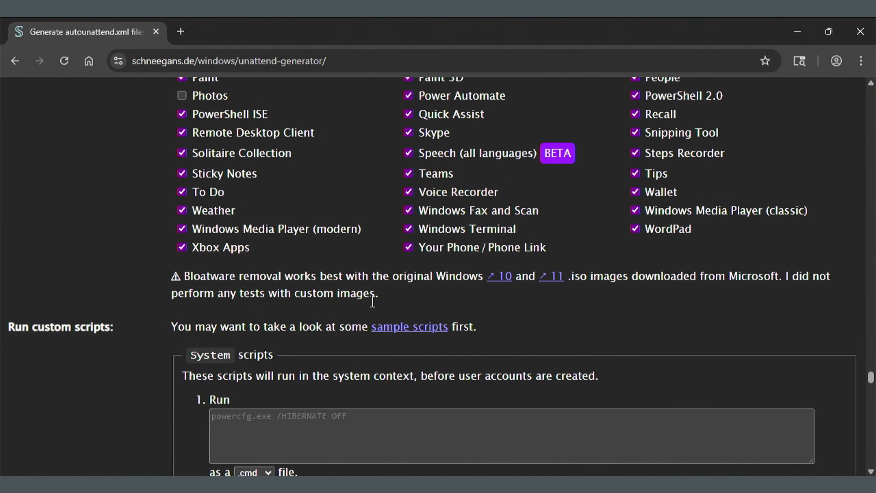
pyautogui.scroll(-2, 372, 301)
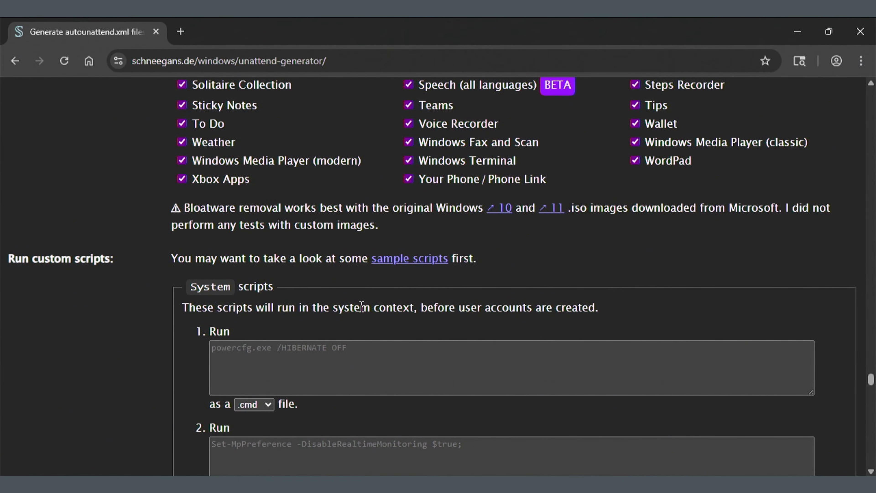
pyautogui.scroll(-10, 361, 307)
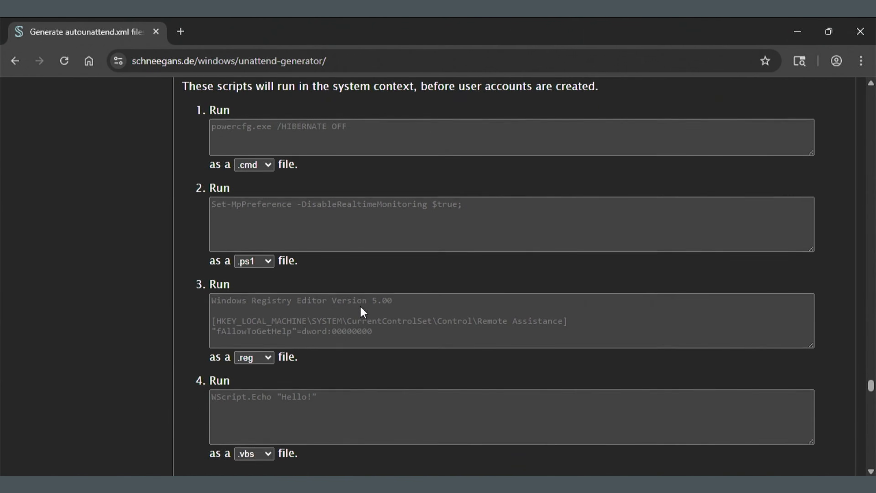
pyautogui.scroll(-12, 361, 309)
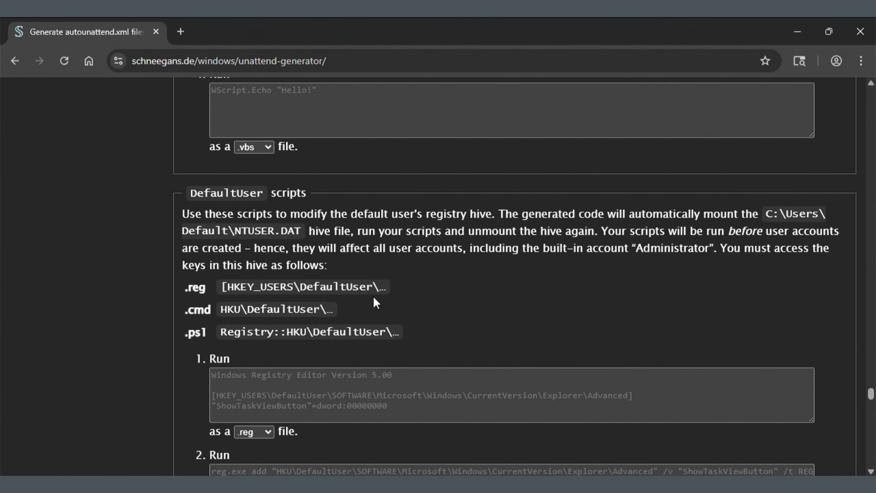
pyautogui.scroll(-12, 458, 269)
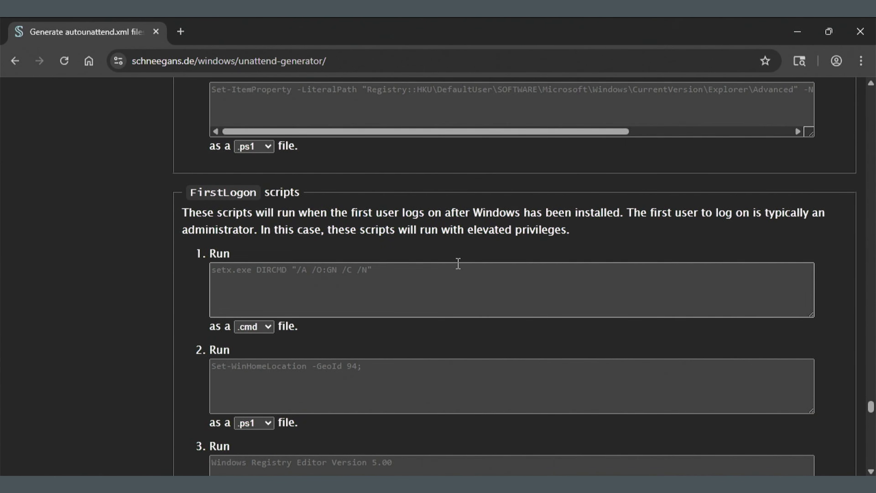
pyautogui.scroll(-10, 459, 269)
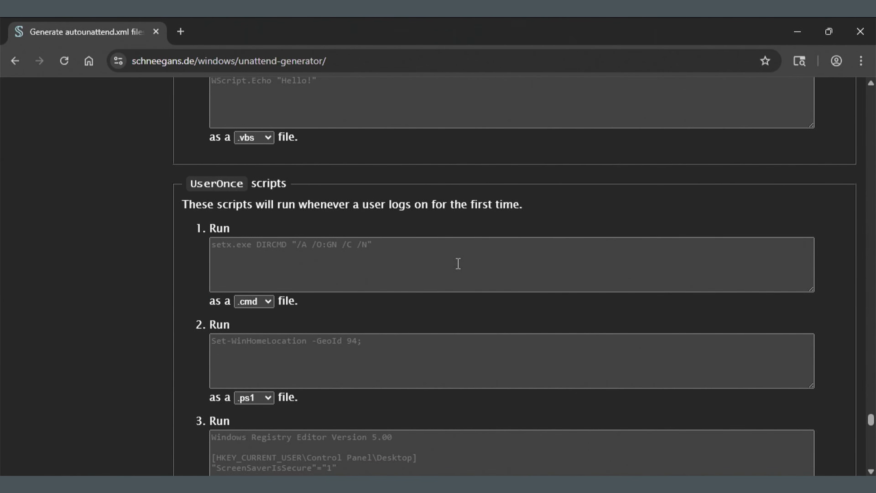
pyautogui.scroll(-5, 458, 263)
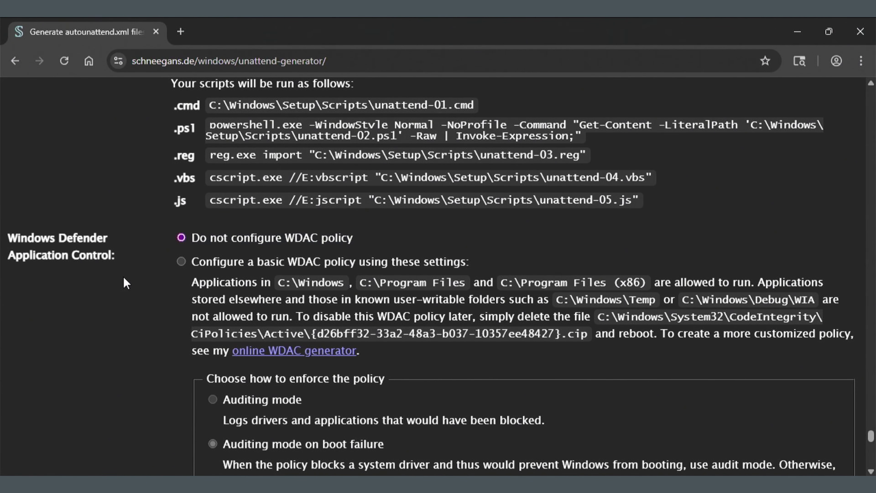
pyautogui.scroll(-10, 125, 283)
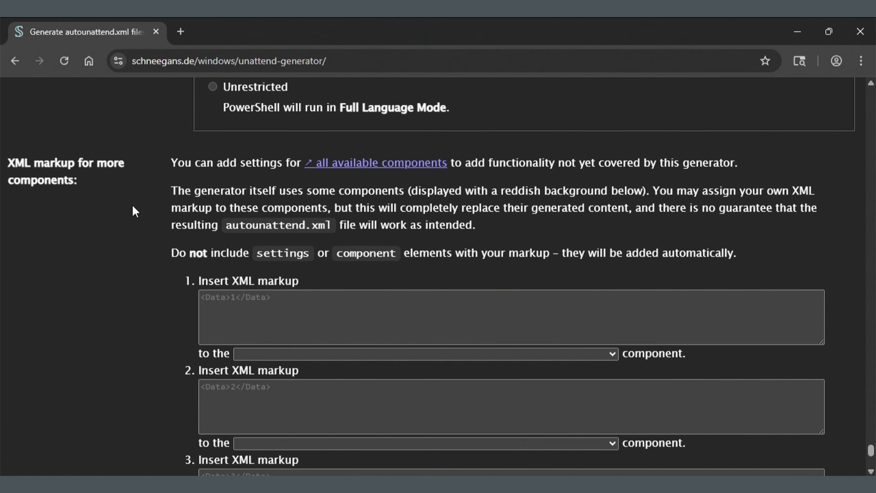
# Download the generated autounattend.xml file from the bottom of the form
pyautogui.scroll(-7, 134, 212)
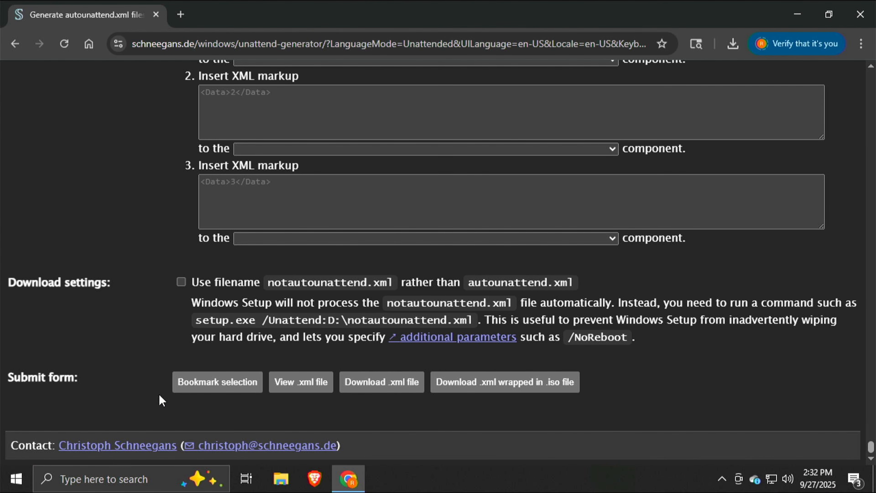
pyautogui.click(394, 383)
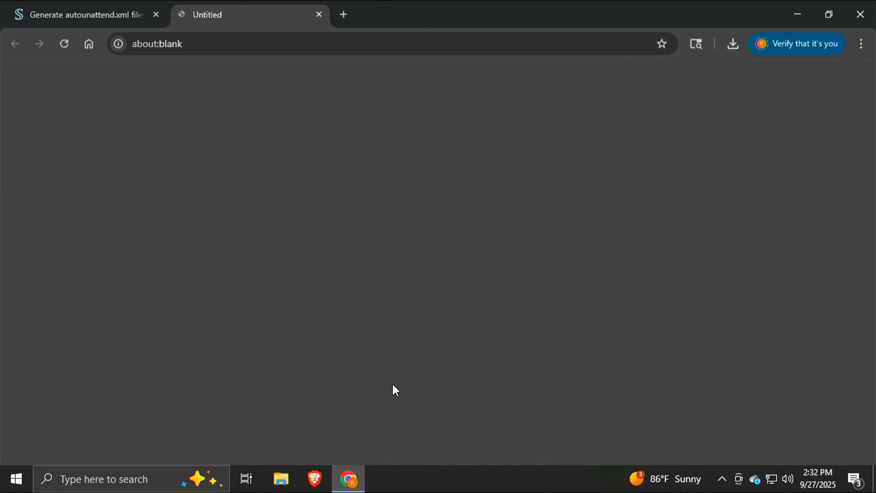
# Locate the downloaded autounattend file in Explorer's Downloads folder, then open a new Google tab
pyautogui.moveTo(700, 84)
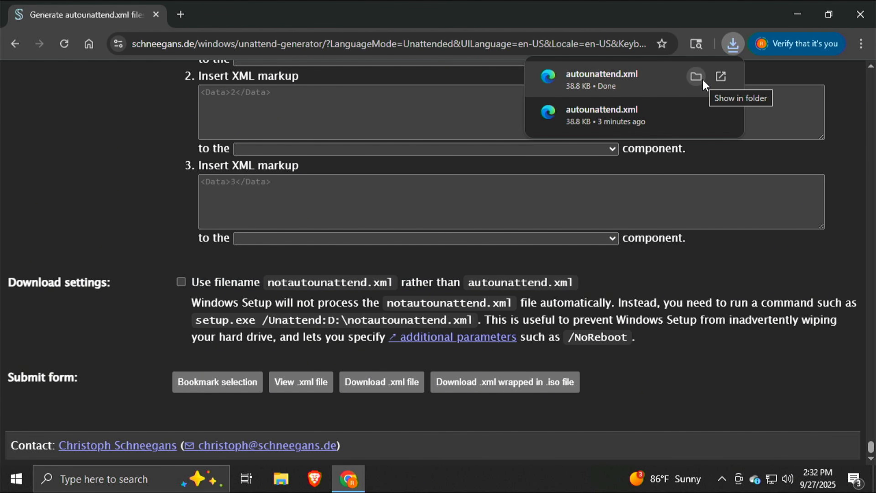
pyautogui.click(702, 80)
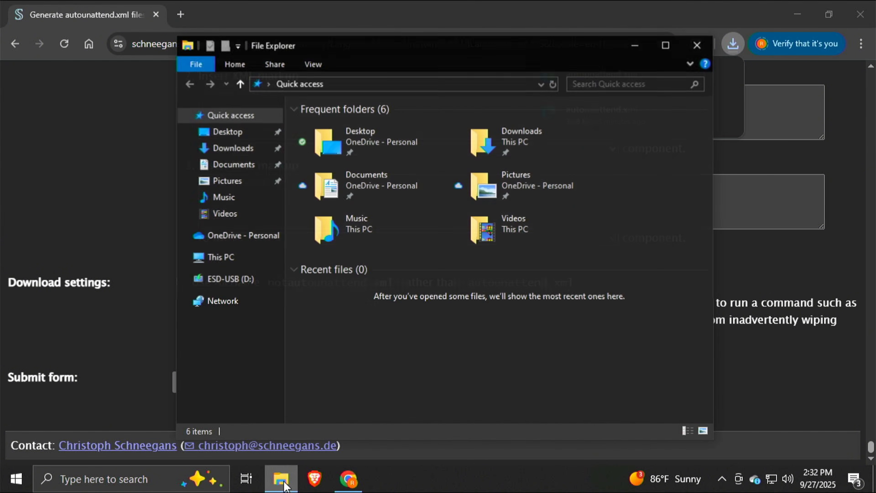
pyautogui.click(207, 135)
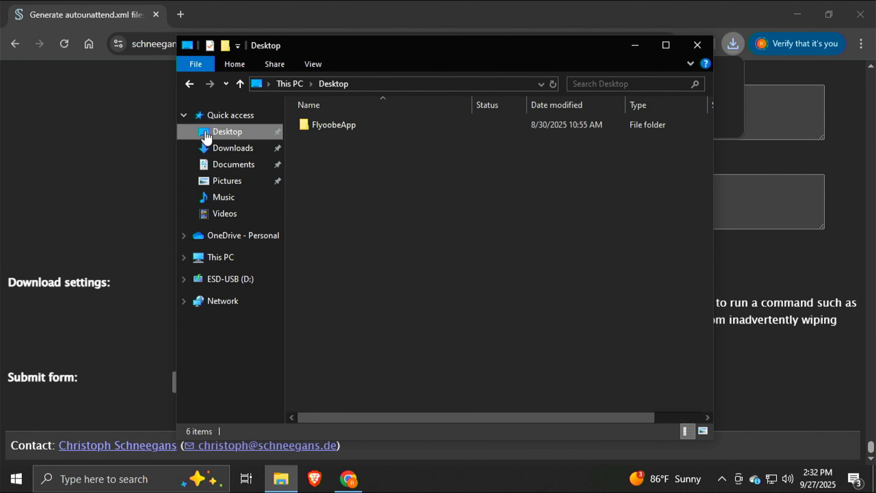
pyautogui.click(211, 145)
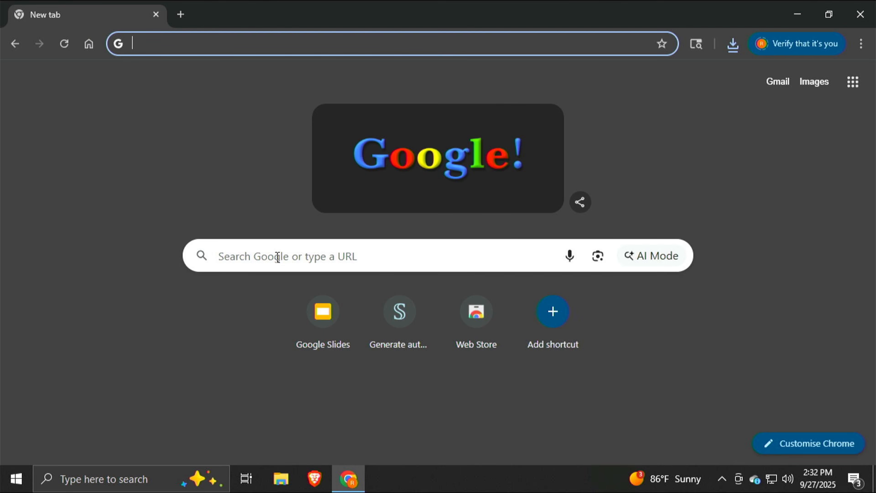
pyautogui.click(278, 256)
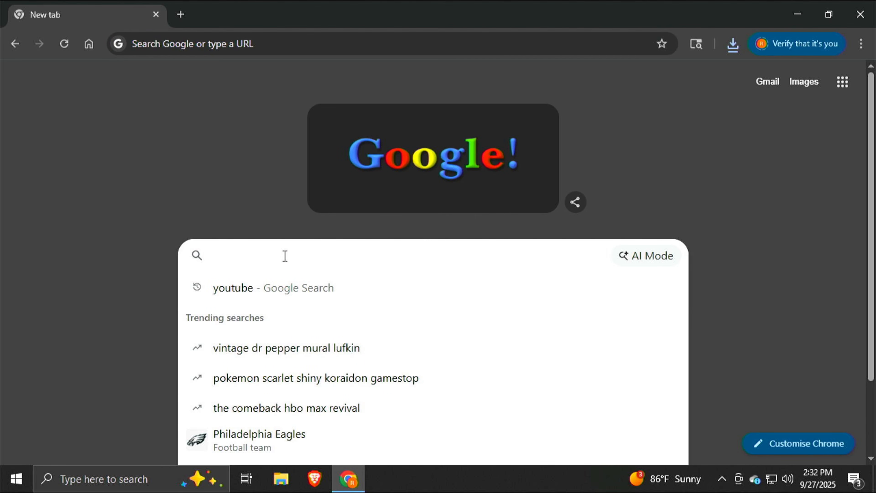
# Search Google for 'download windows 11' and scroll to Create Windows 11 Installation Media
pyautogui.write('download')
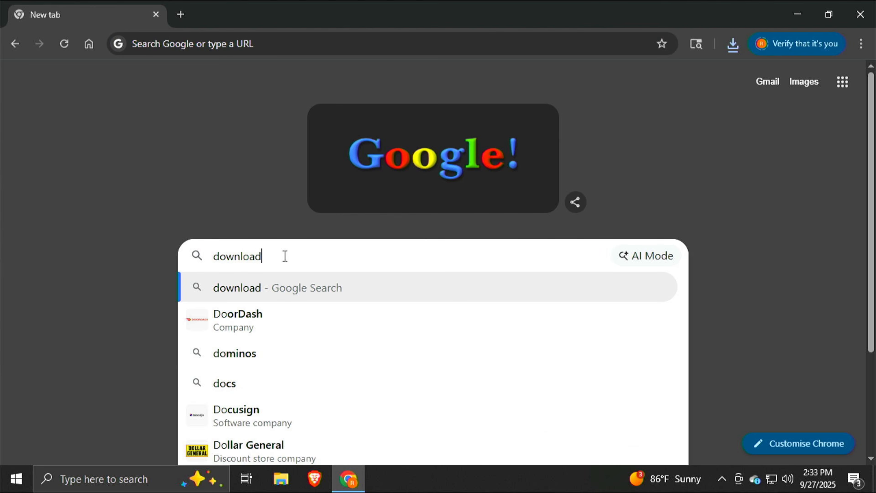
pyautogui.write(' windows 1')
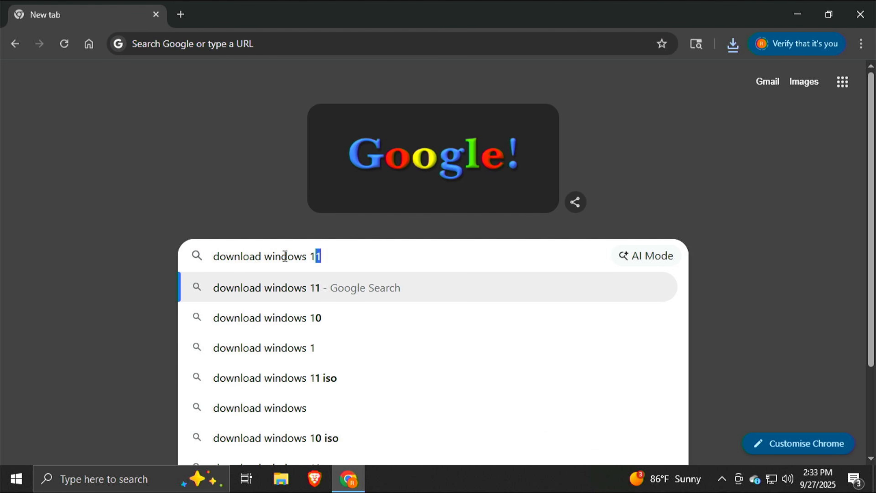
pyautogui.press('Return')
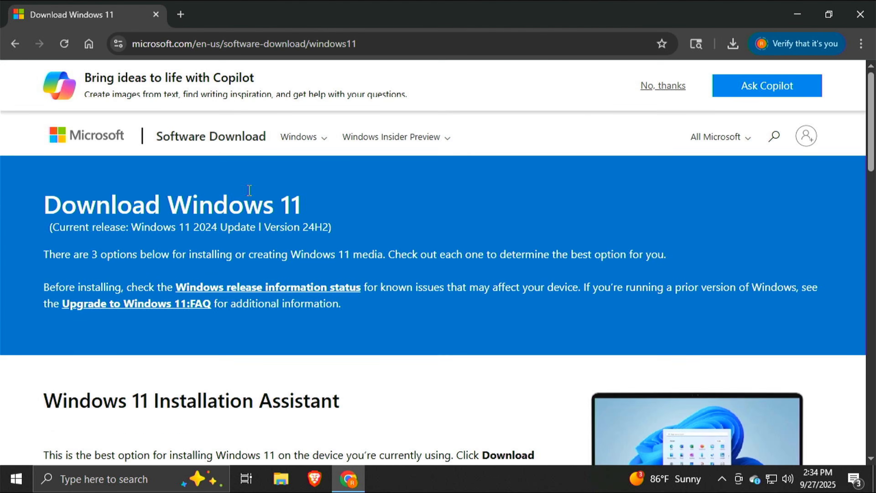
pyautogui.scroll(-5, 249, 194)
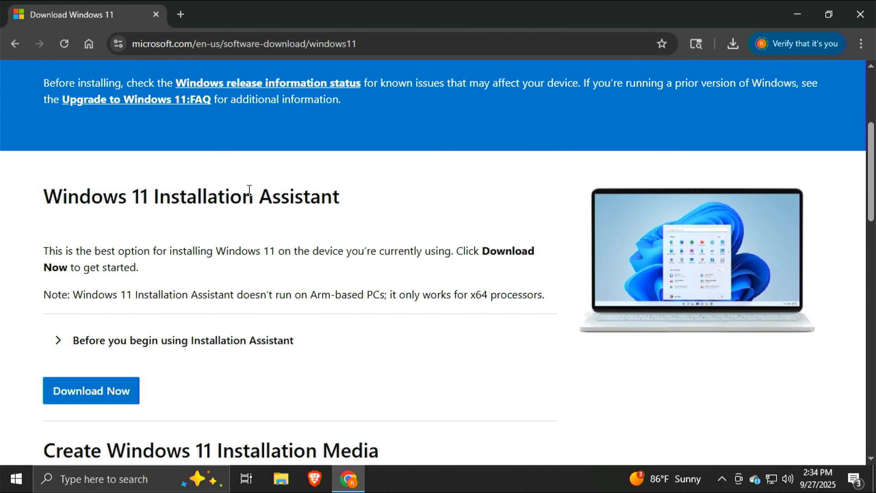
pyautogui.scroll(-4, 249, 189)
pyautogui.scroll(-4, 248, 193)
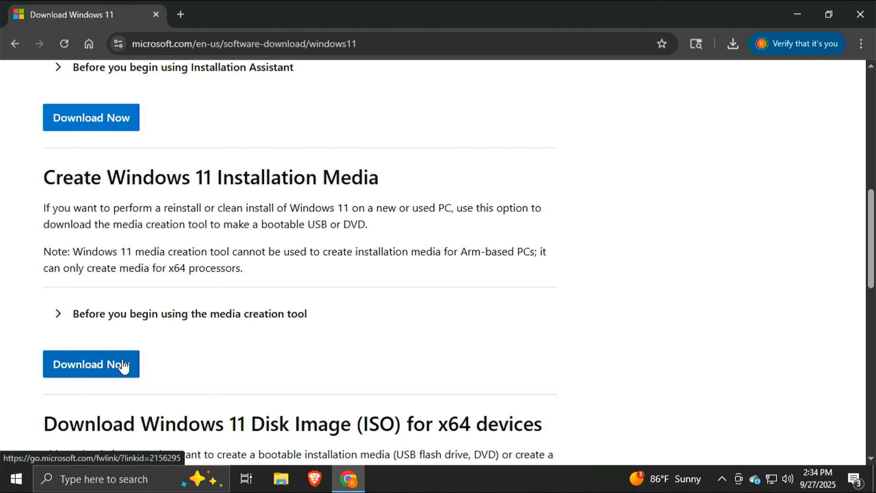
# Close Chrome, then run mediacreationtool from Downloads and approve the administrator prompt
pyautogui.click(860, 14)
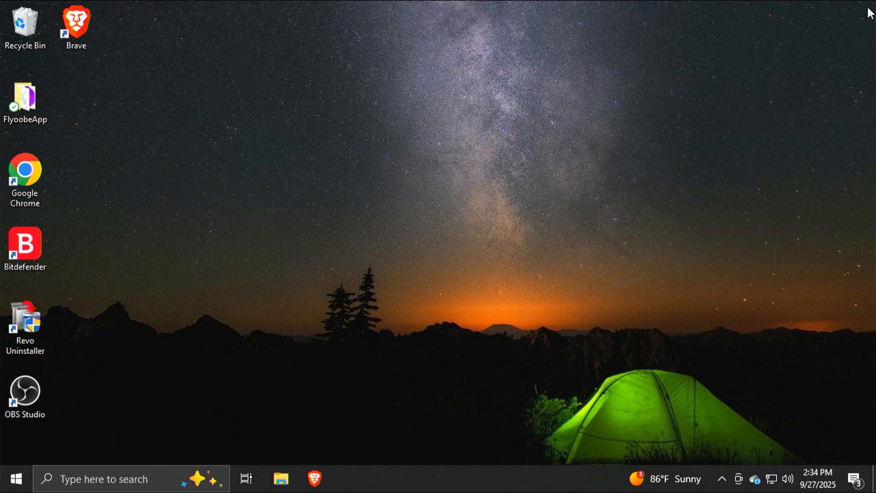
pyautogui.click(295, 475)
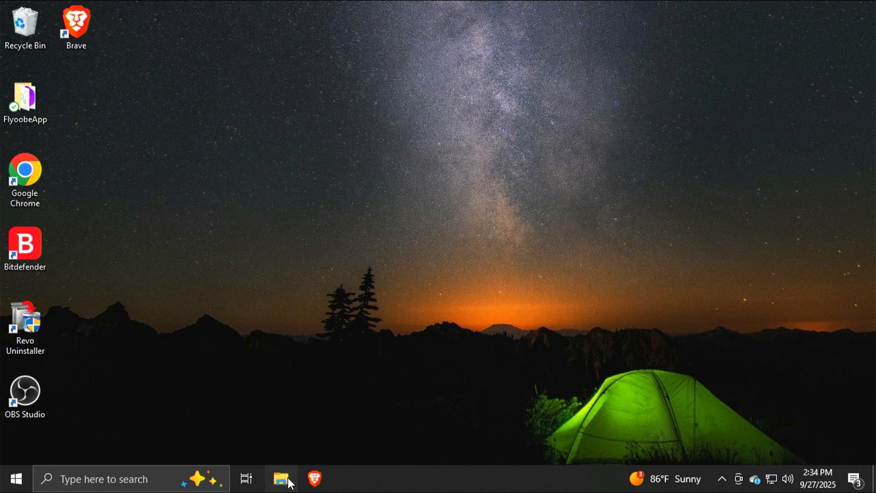
pyautogui.click(245, 148)
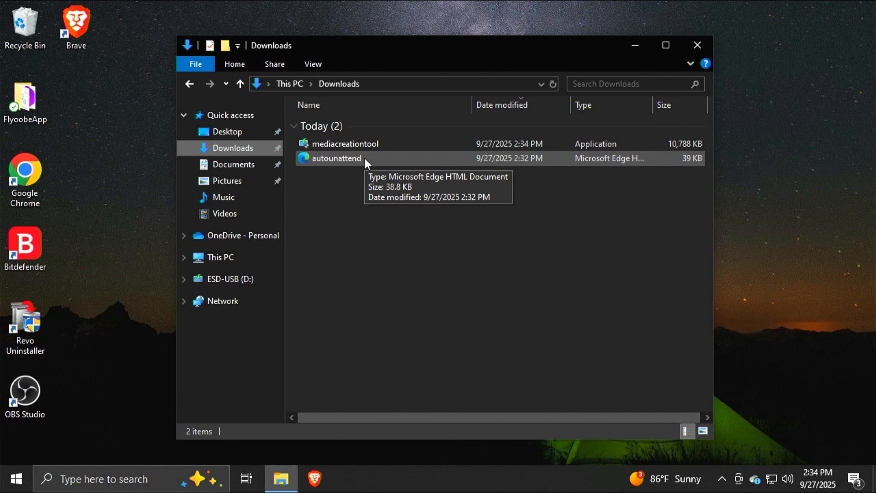
pyautogui.doubleClick(369, 144)
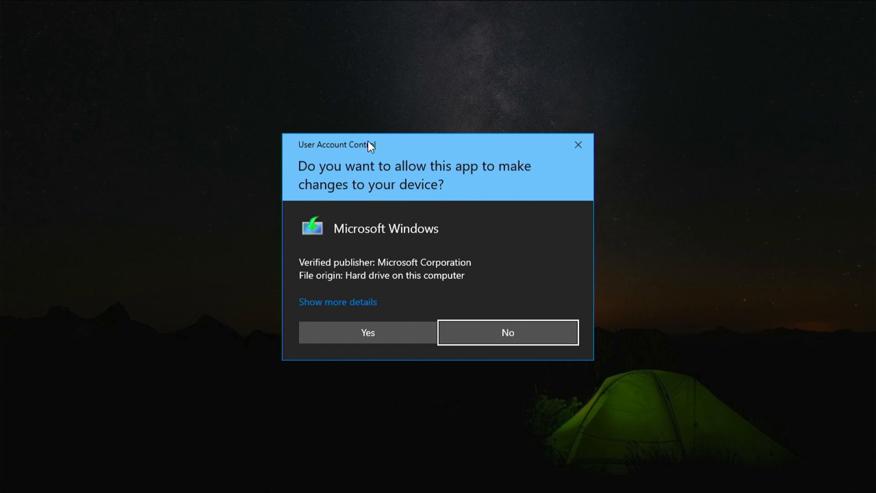
pyautogui.click(380, 332)
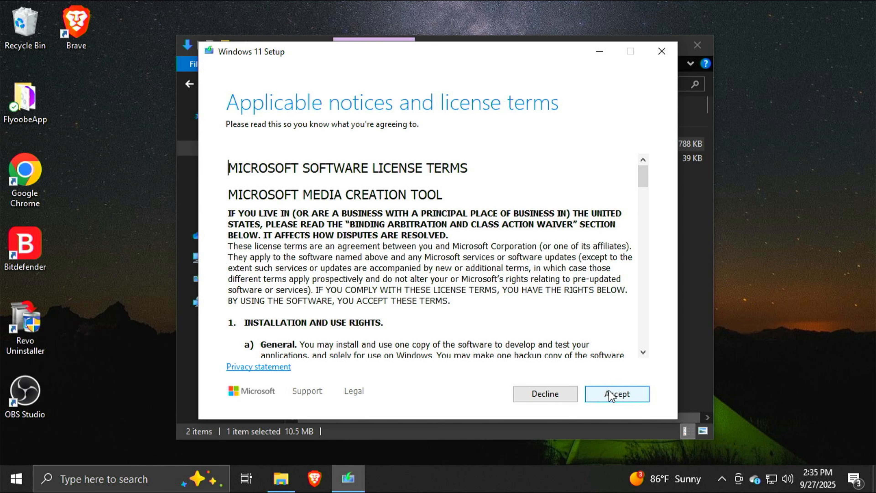
# Accept the license and keep English and Windows 11 without the recommended options
pyautogui.click(611, 396)
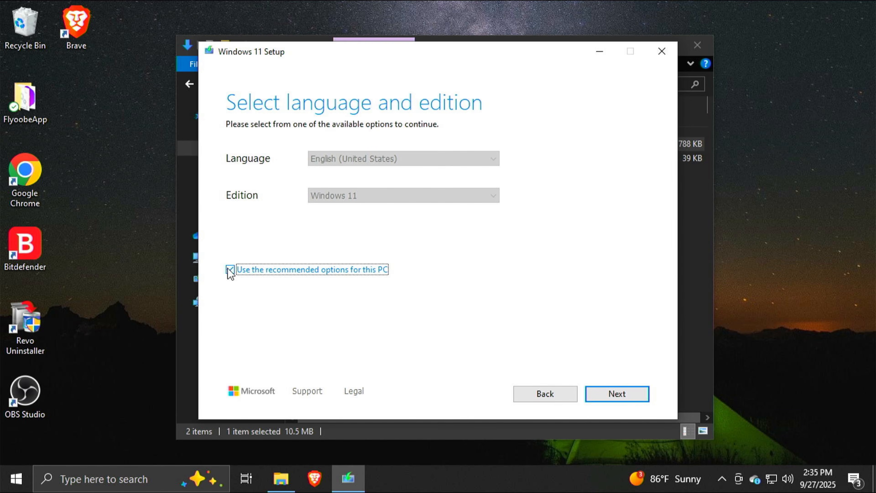
pyautogui.click(230, 270)
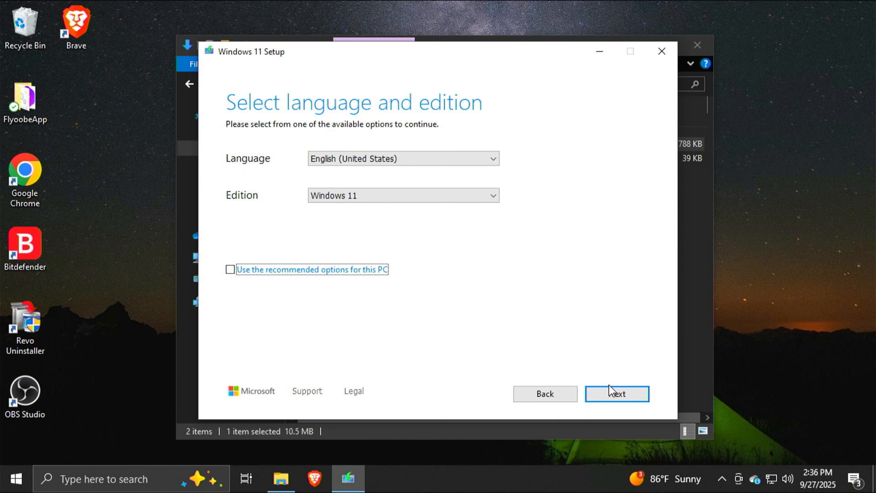
pyautogui.click(615, 393)
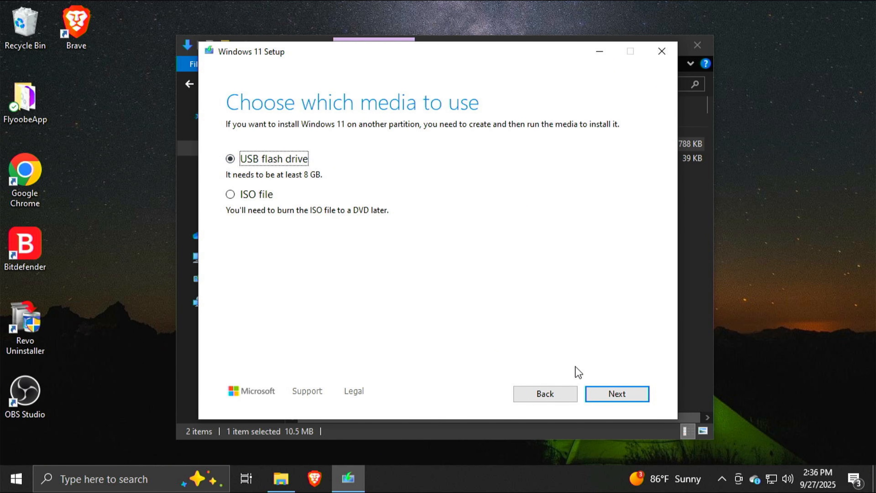
# Write Windows 11 to the USB flash drive D: (ESD-USB) and finish
pyautogui.click(617, 402)
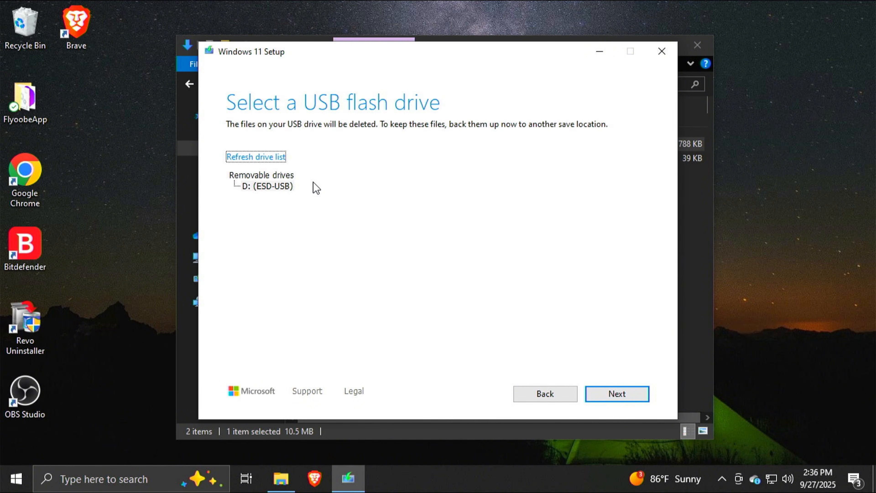
pyautogui.click(283, 186)
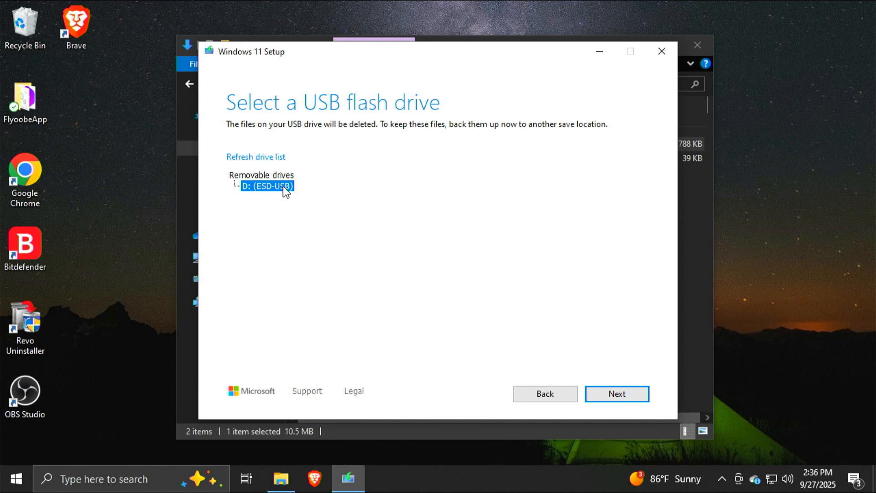
pyautogui.click(623, 394)
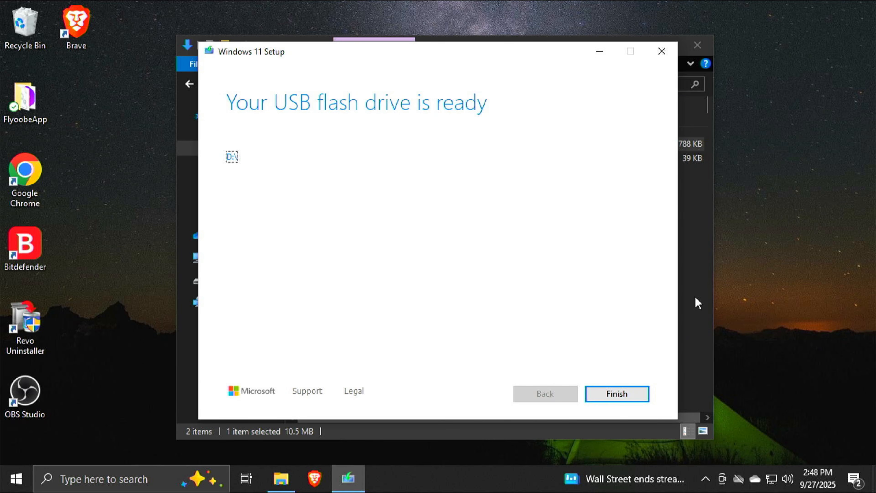
pyautogui.click(632, 399)
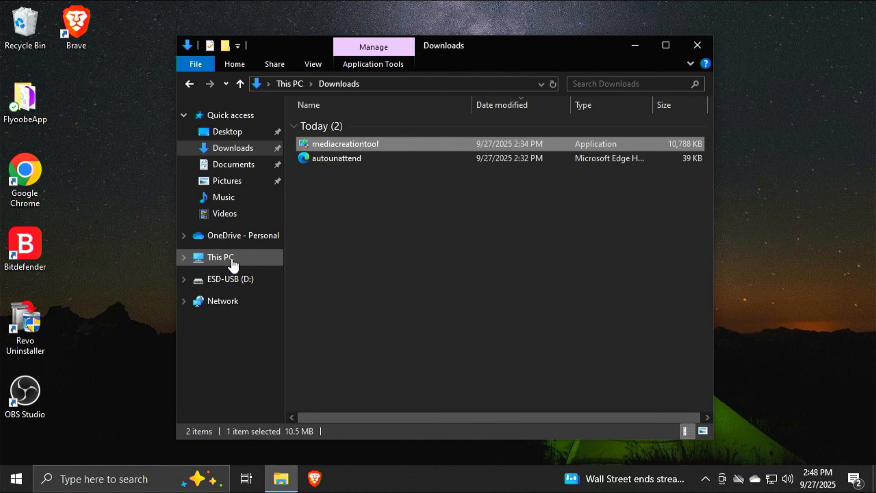
# Copy autounattend from Downloads to the root of ESD-USB (D:), then close Explorer
pyautogui.click(232, 260)
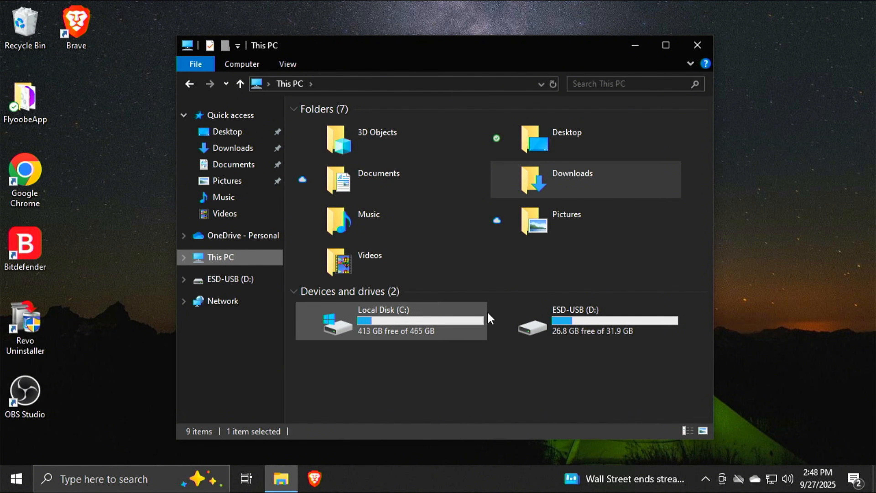
pyautogui.click(224, 151)
pyautogui.click(348, 159)
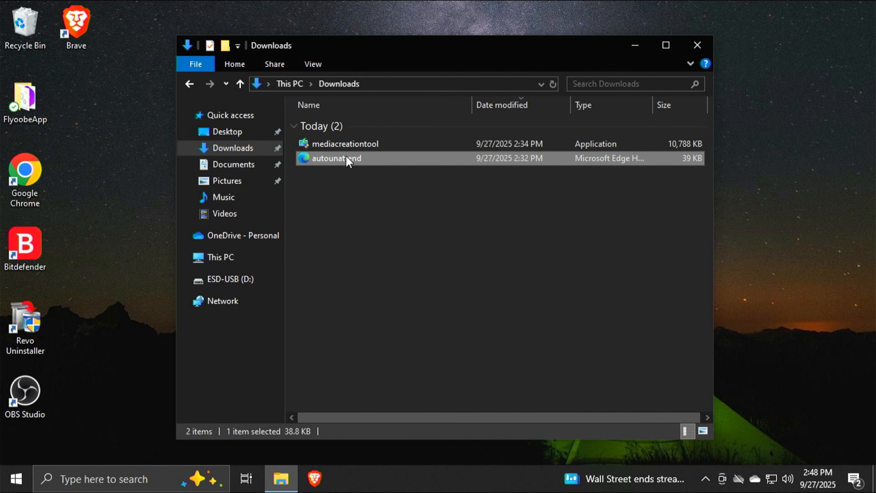
pyautogui.rightClick(348, 159)
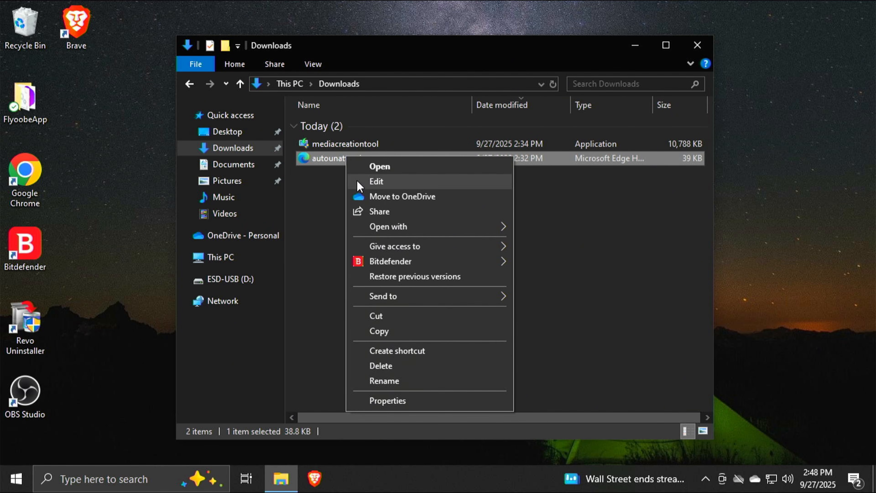
pyautogui.click(410, 331)
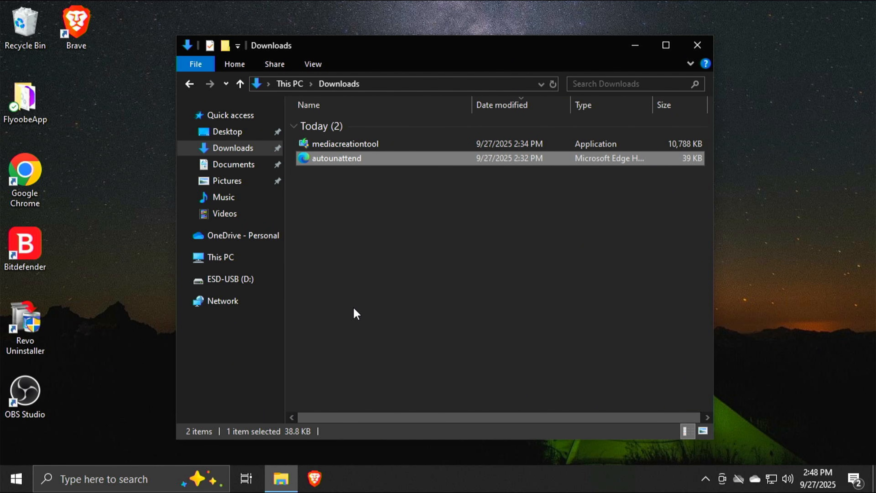
pyautogui.click(232, 281)
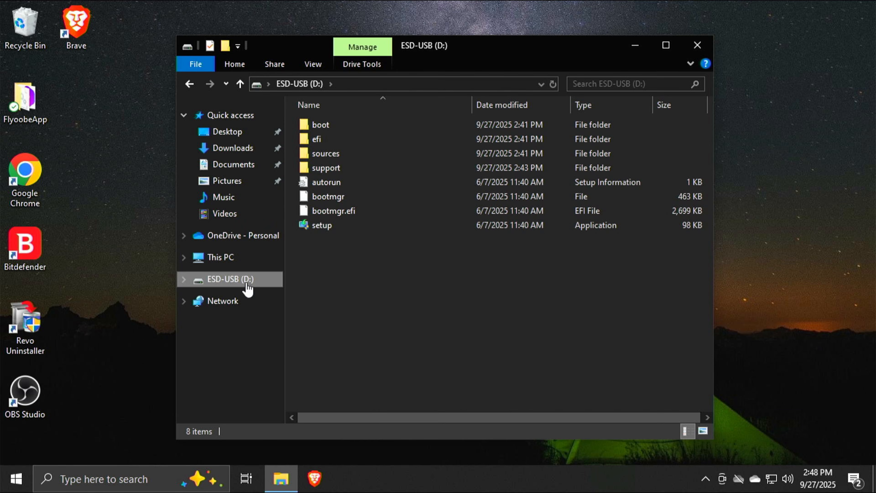
pyautogui.rightClick(353, 269)
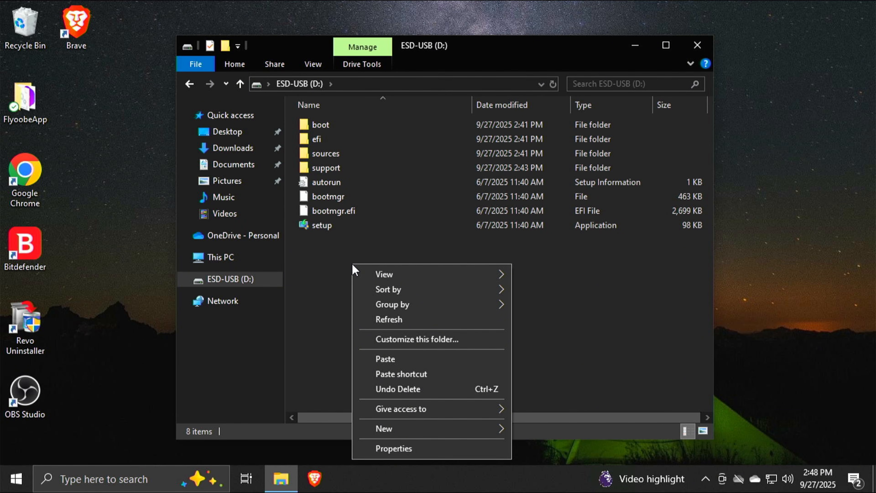
pyautogui.click(430, 359)
pyautogui.click(414, 320)
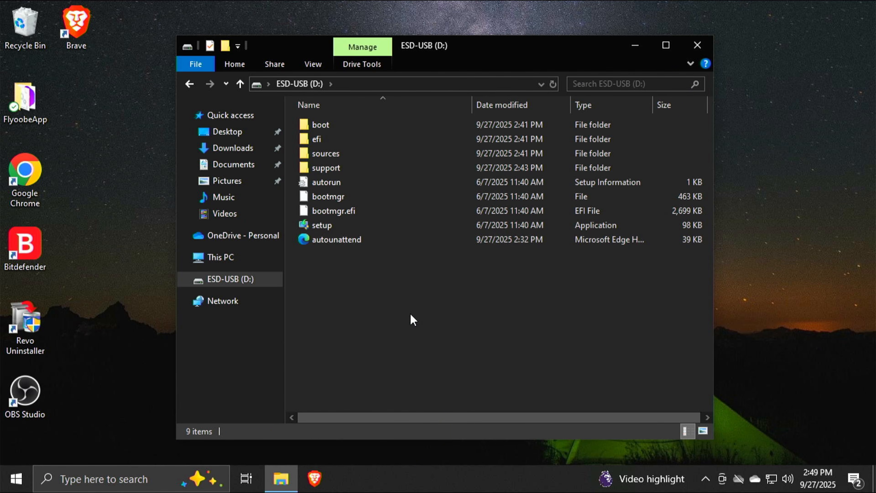
pyautogui.click(702, 44)
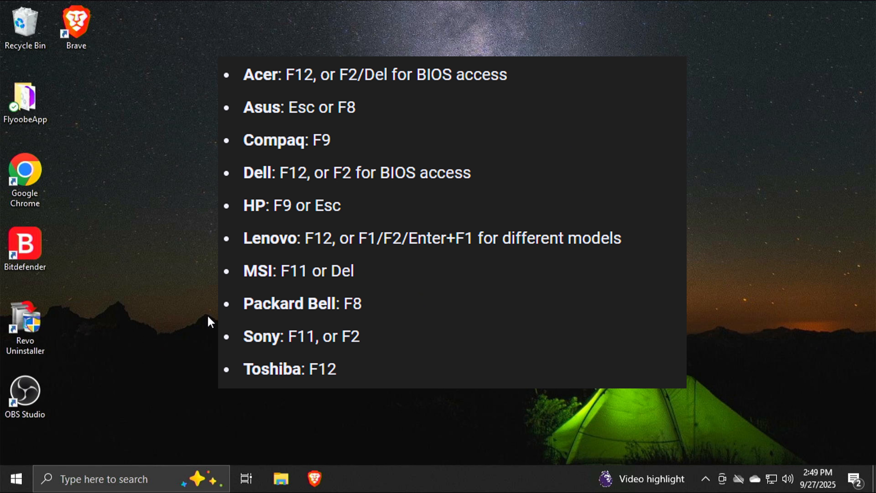
# Open the Start menu to restart the PC into the Dell boot menu
pyautogui.click(17, 480)
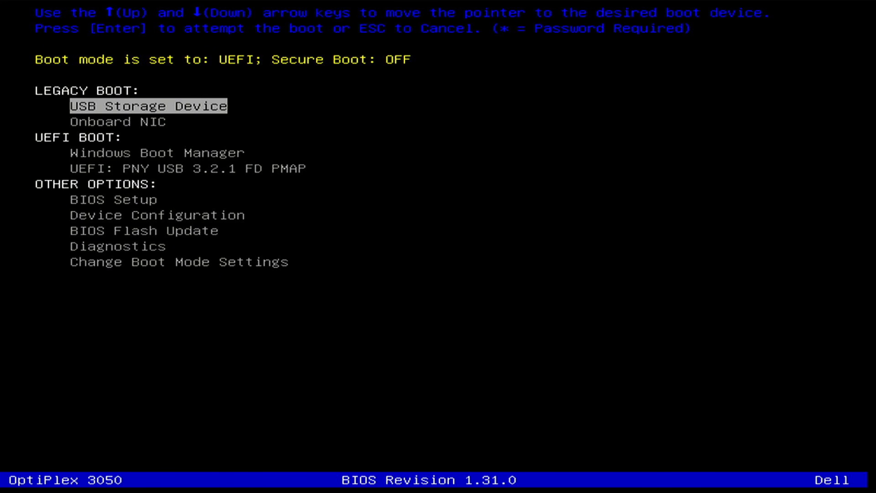
# Boot from UEFI: PNY USB 3.2.1 FD PMAP to install Windows 11
pyautogui.press('Down')
pyautogui.press('Down')
pyautogui.press('Down')
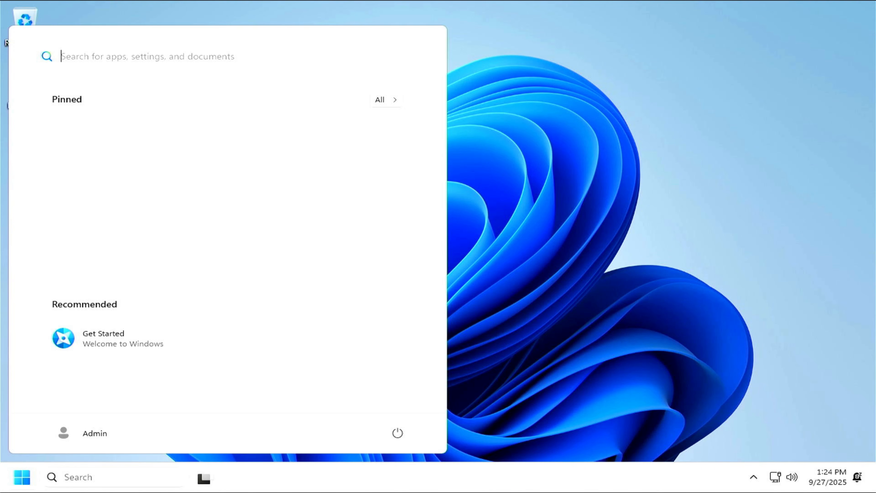
# Browse the Start menu's All apps list to review the preinstalled apps
pyautogui.press('Escape')
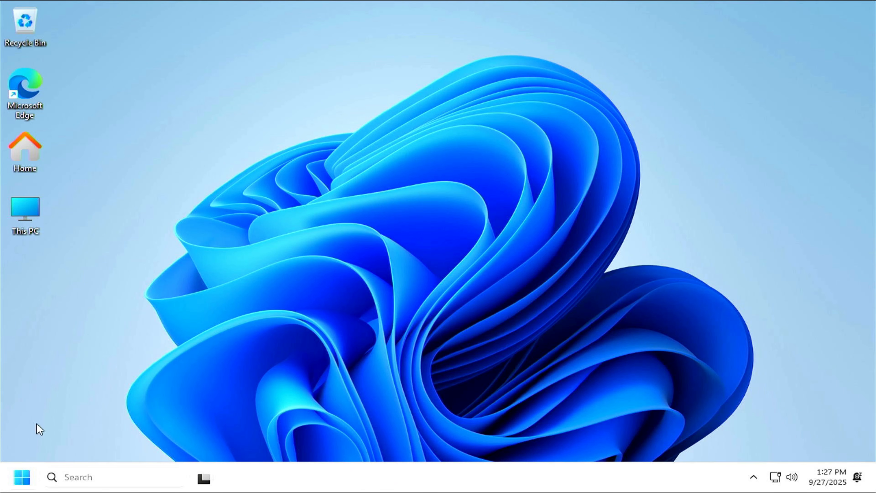
pyautogui.click(19, 483)
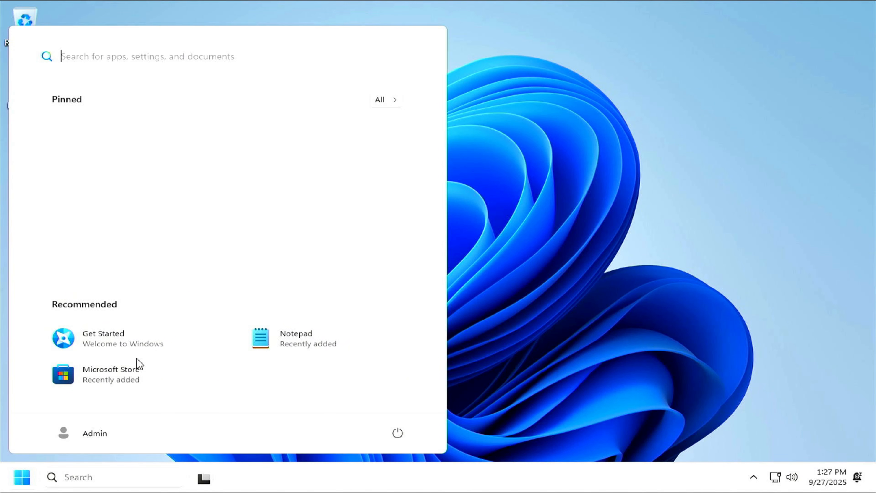
pyautogui.click(383, 103)
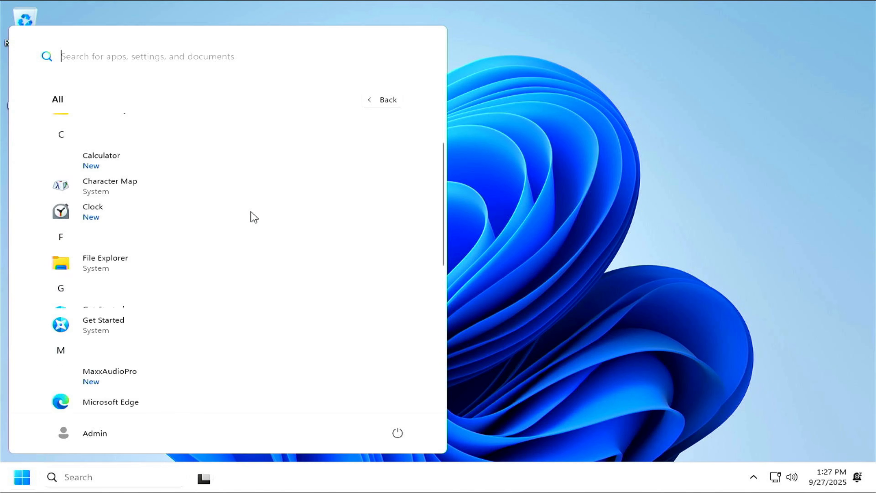
pyautogui.scroll(-2, 254, 216)
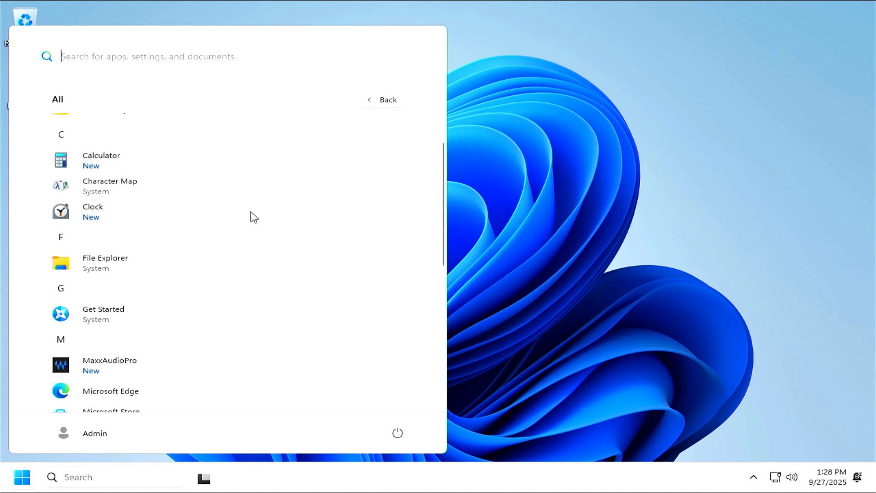
pyautogui.scroll(-2, 254, 217)
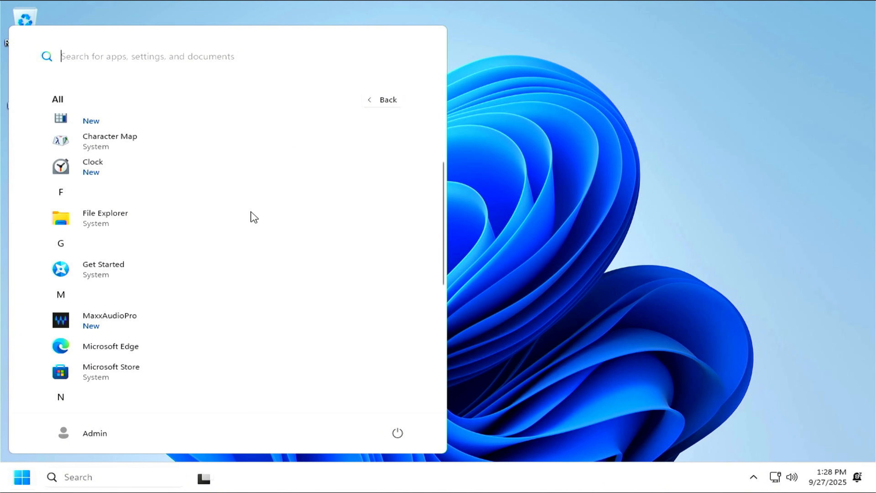
pyautogui.scroll(-10, 255, 217)
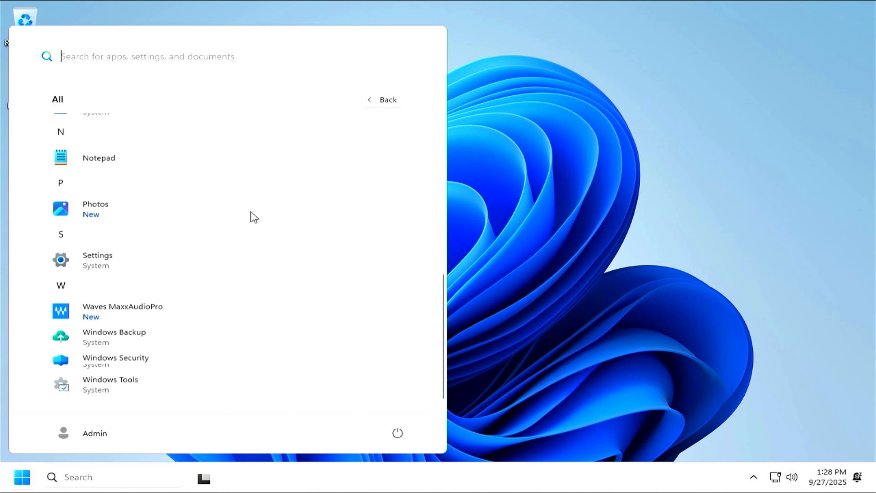
pyautogui.scroll(-1, 254, 216)
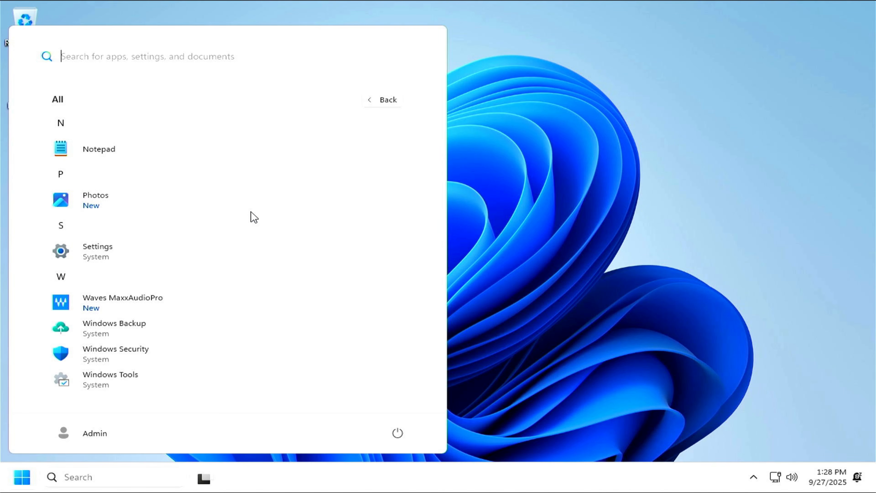
pyautogui.scroll(13, 254, 217)
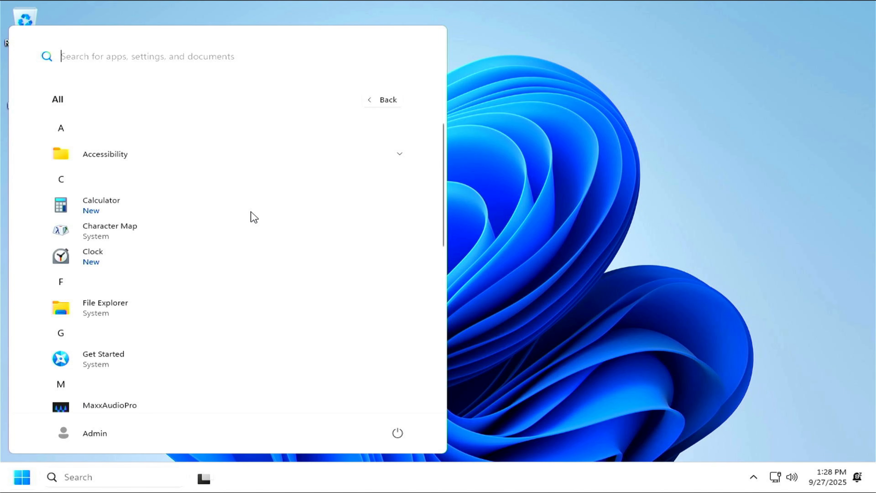
pyautogui.scroll(-5, 254, 216)
pyautogui.scroll(-1, 254, 217)
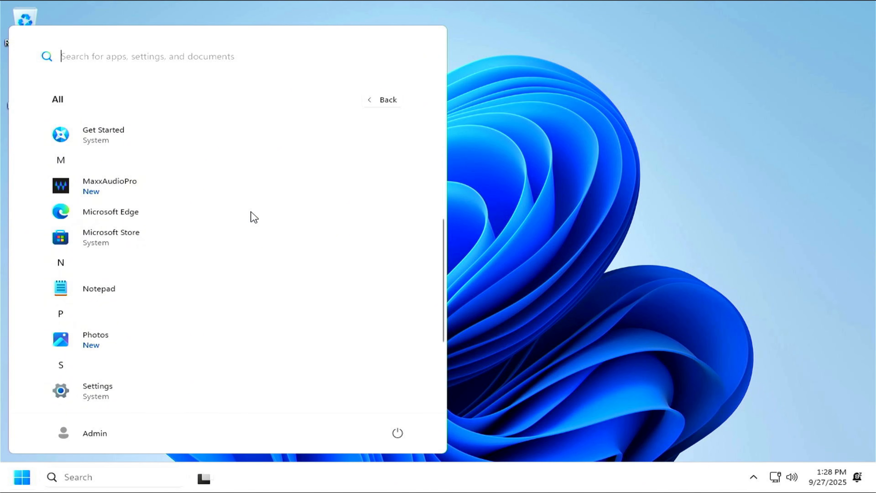
pyautogui.scroll(-3, 254, 217)
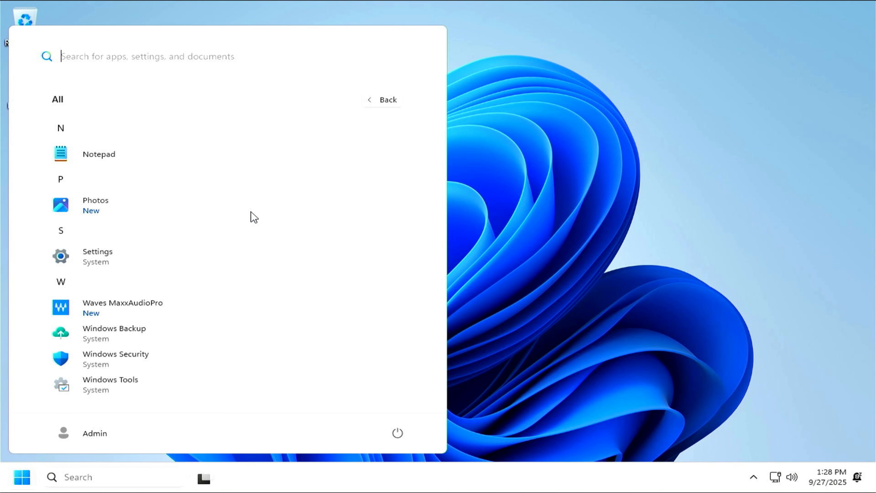
pyautogui.scroll(4, 254, 217)
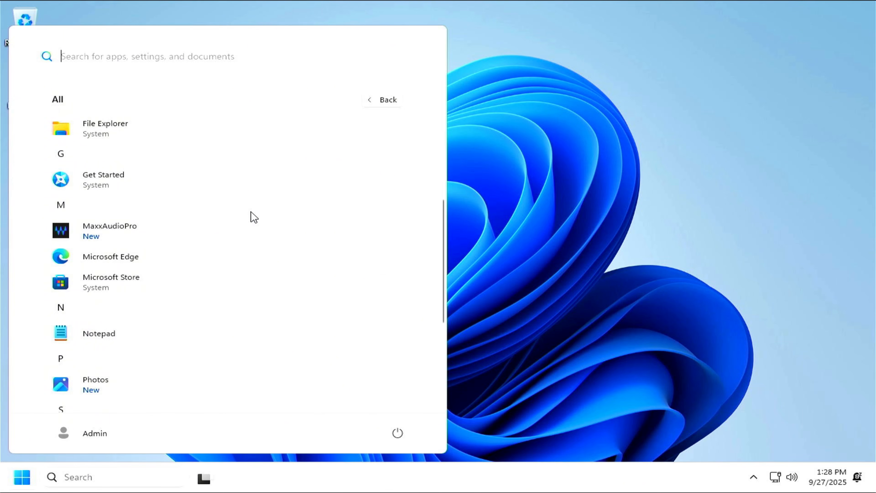
pyautogui.scroll(-4, 254, 217)
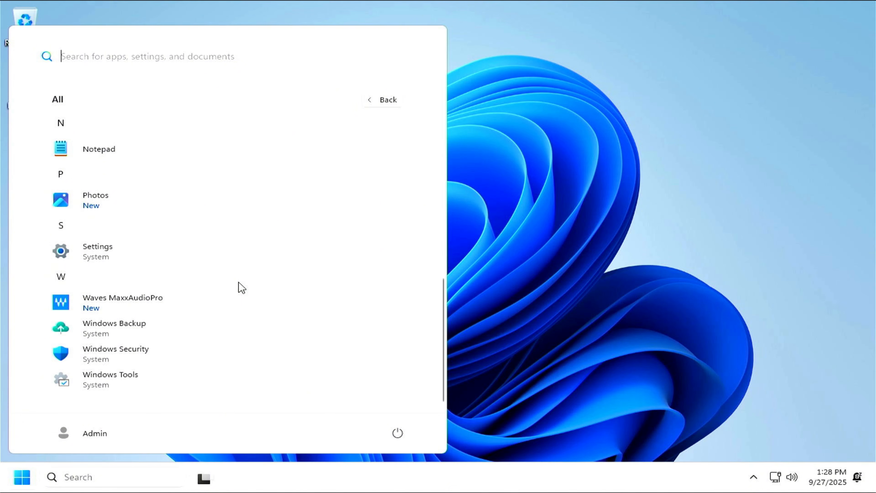
# Return to the pinned view and dismiss Start to show the desktop
pyautogui.click(386, 103)
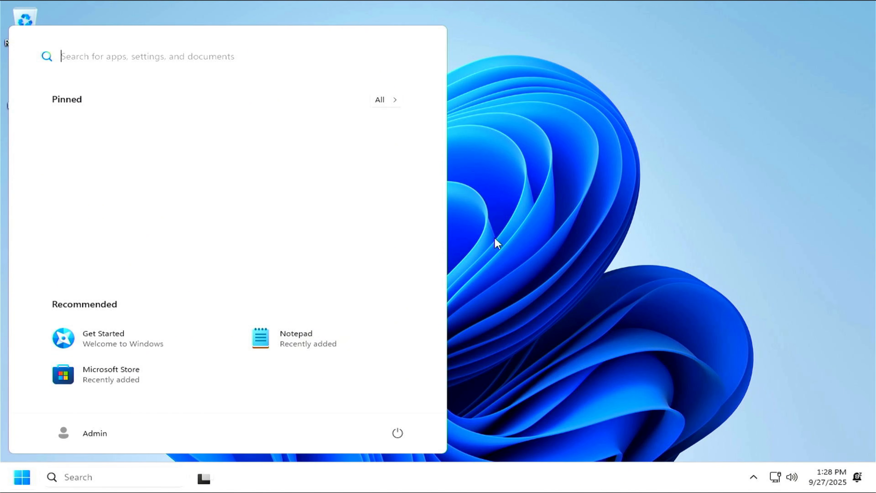
pyautogui.click(395, 101)
pyautogui.click(385, 109)
pyautogui.click(500, 174)
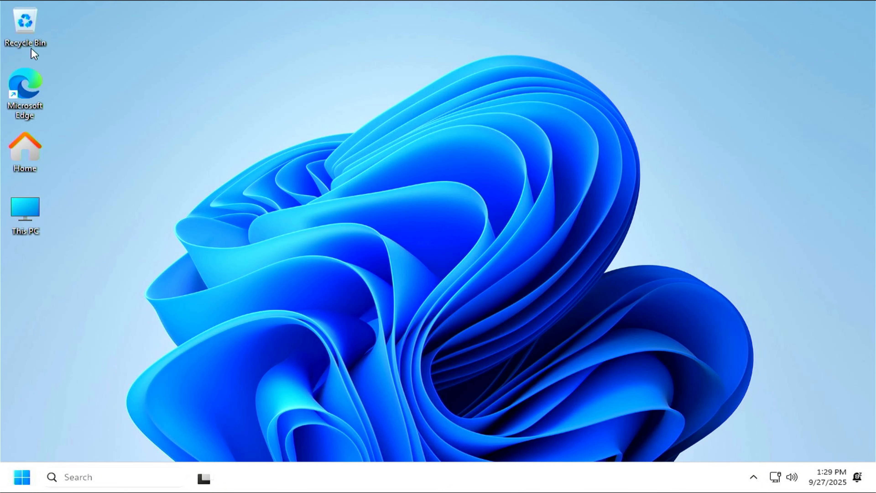
# Launch Edge maximized and open the 'Sparkle | Ultimate Windows Optimizer' result on getsparkle.net
pyautogui.doubleClick(28, 89)
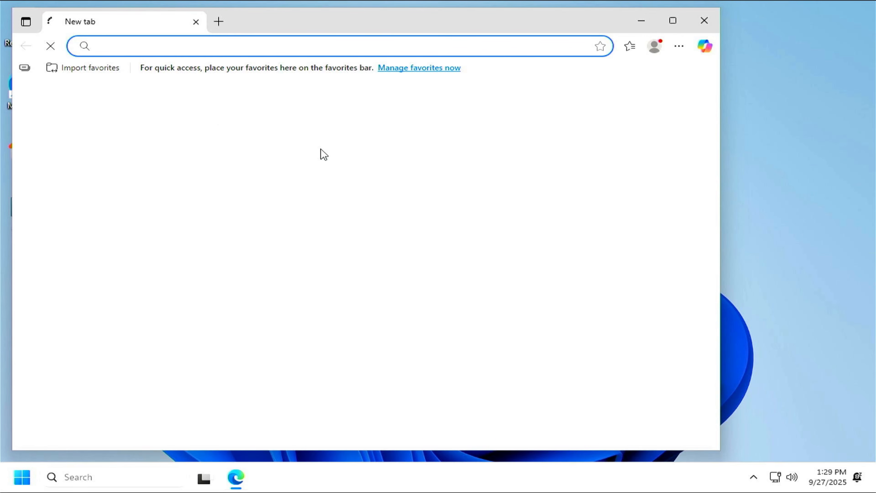
pyautogui.click(672, 22)
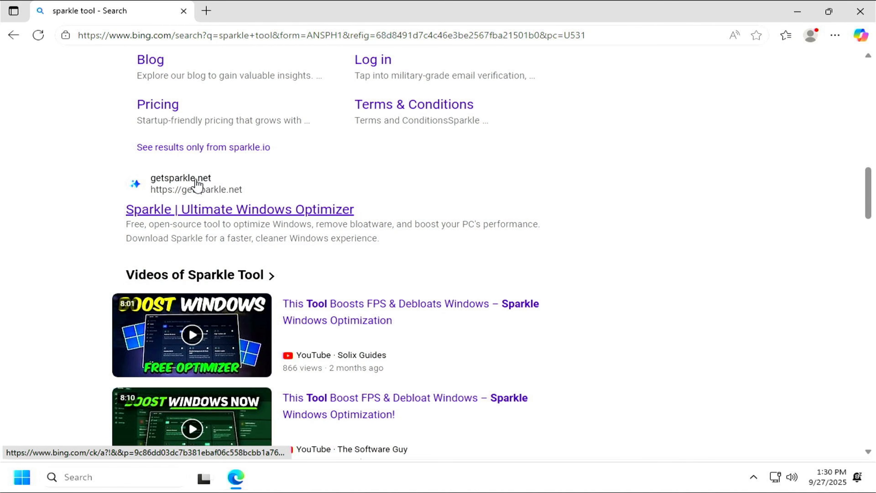
pyautogui.click(212, 213)
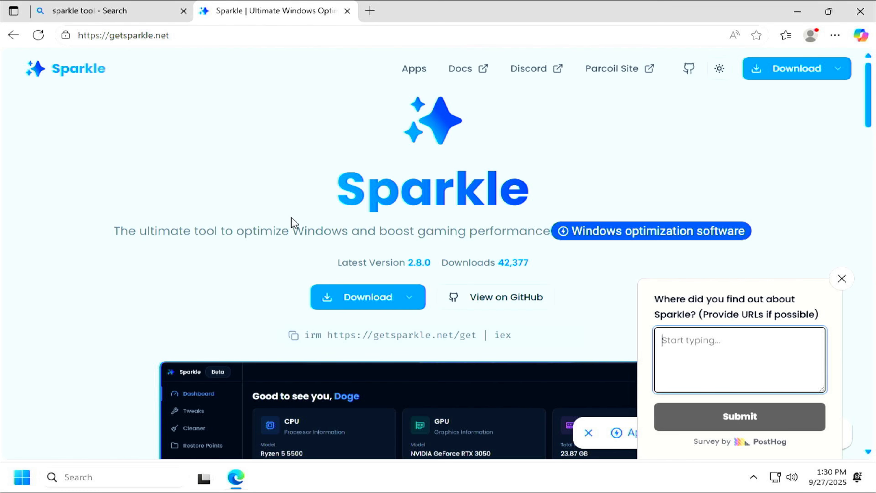
# Download the Sparkle Installer (.exe), sparkle-2.8.0-setup.exe, and keep it despite the warning
pyautogui.click(356, 298)
pyautogui.click(356, 297)
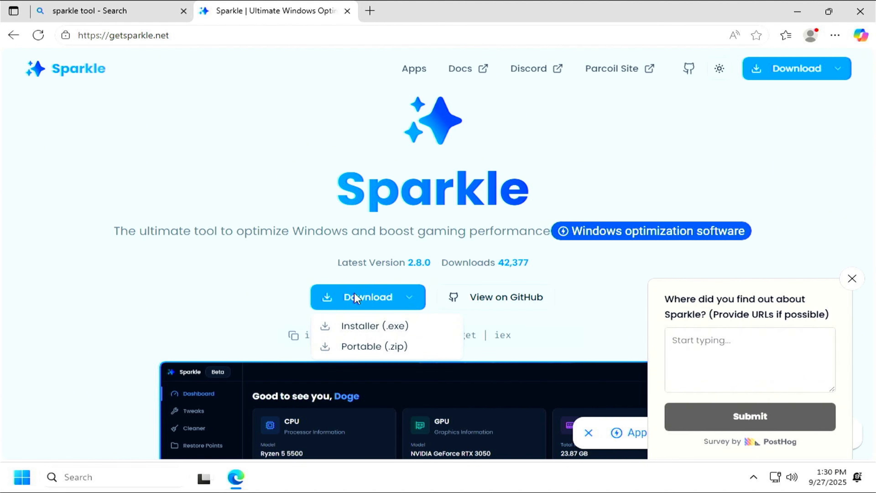
pyautogui.click(371, 325)
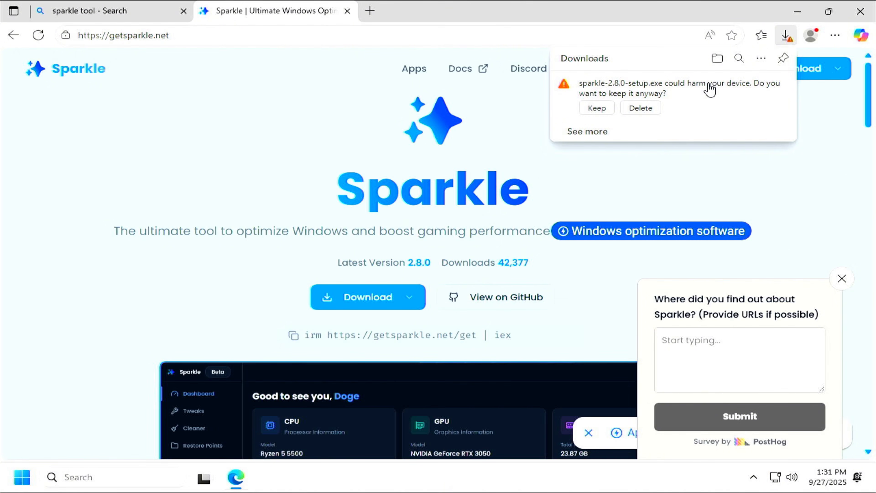
pyautogui.click(598, 108)
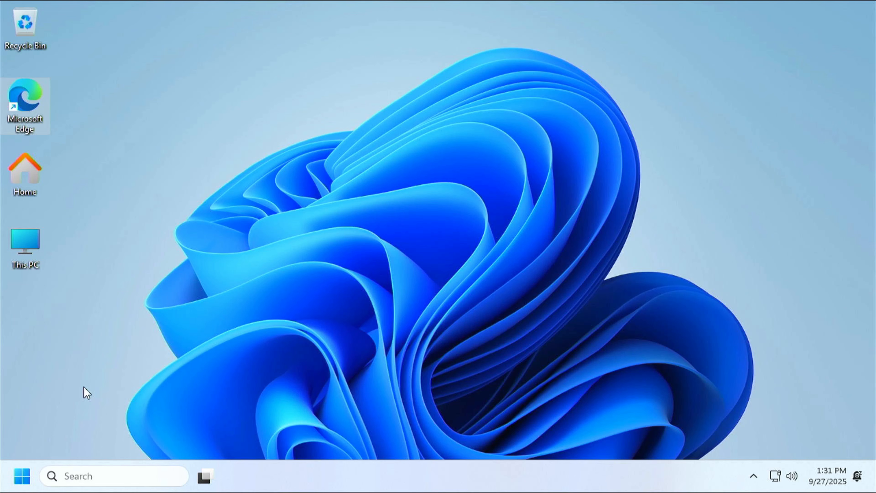
# Run sparkle-2.8.0-setup.exe from the Downloads folder via This PC
pyautogui.doubleClick(33, 240)
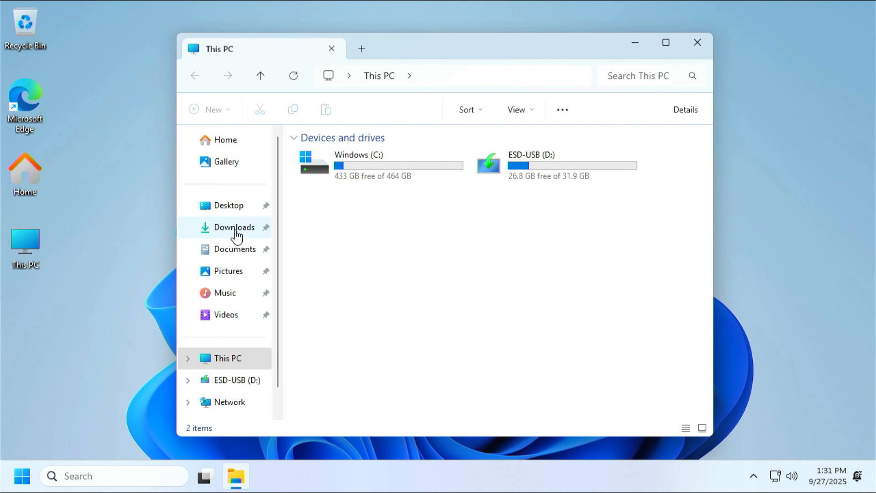
pyautogui.click(236, 230)
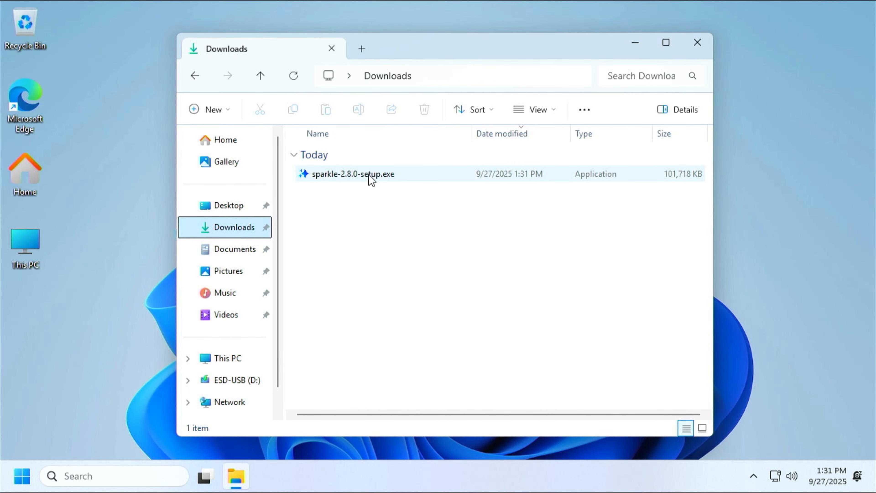
pyautogui.doubleClick(369, 176)
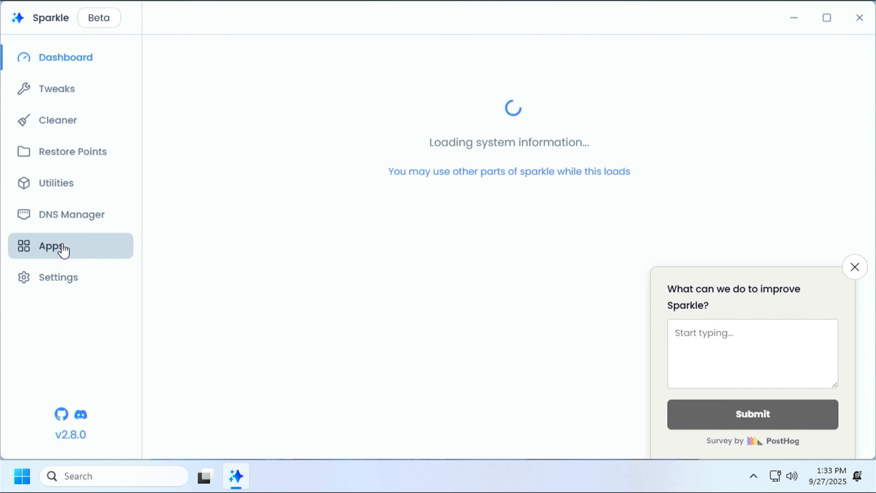
# Dismiss the feedback survey and tick Google Chrome and Brave in Sparkle's Apps catalogue
pyautogui.click(853, 269)
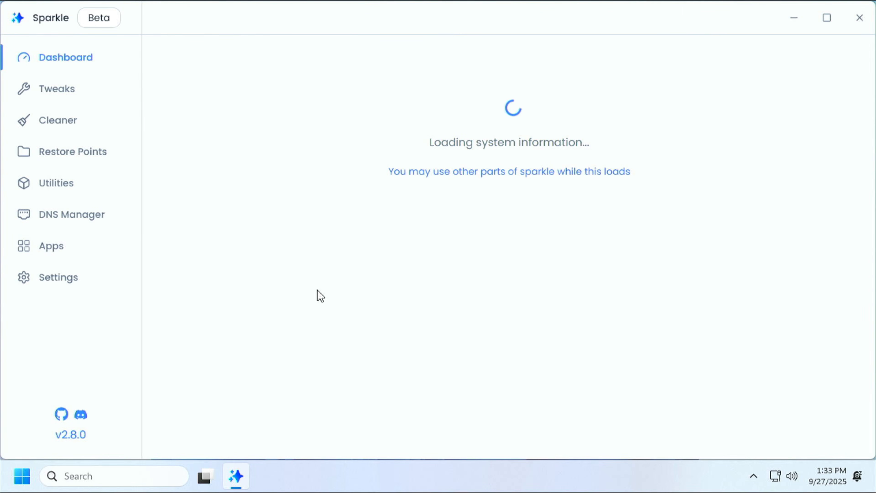
pyautogui.click(64, 250)
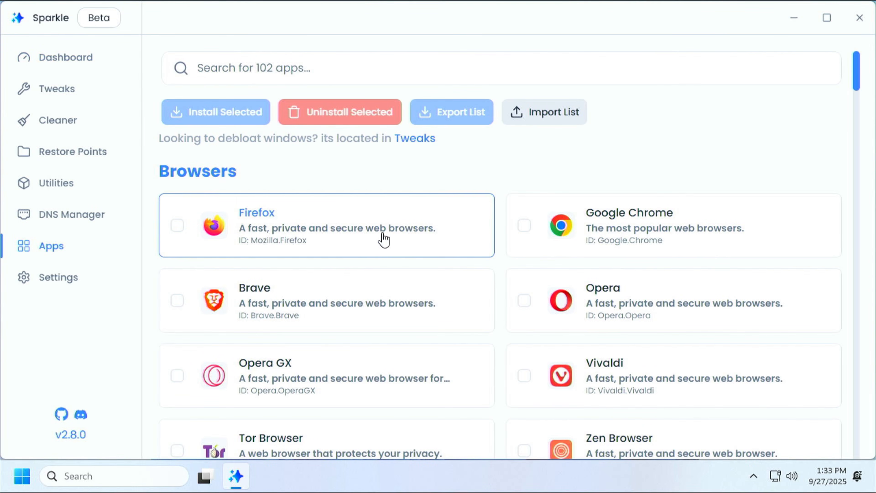
pyautogui.scroll(-2, 414, 183)
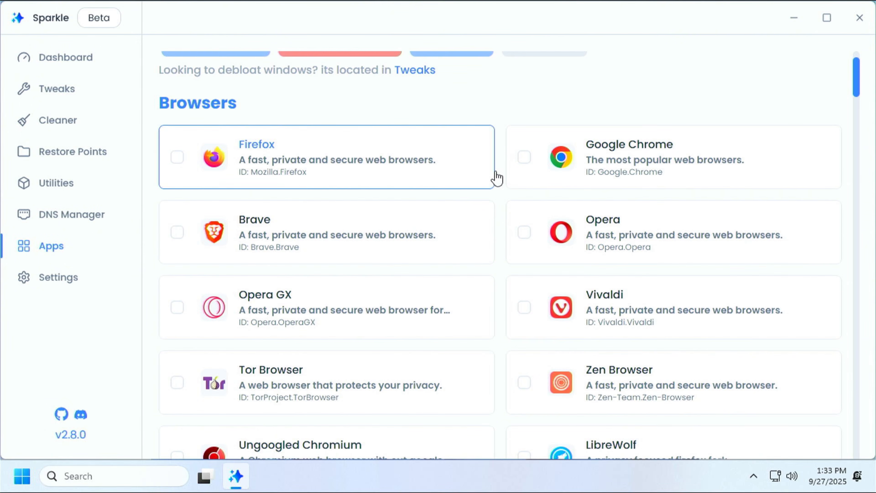
pyautogui.click(523, 158)
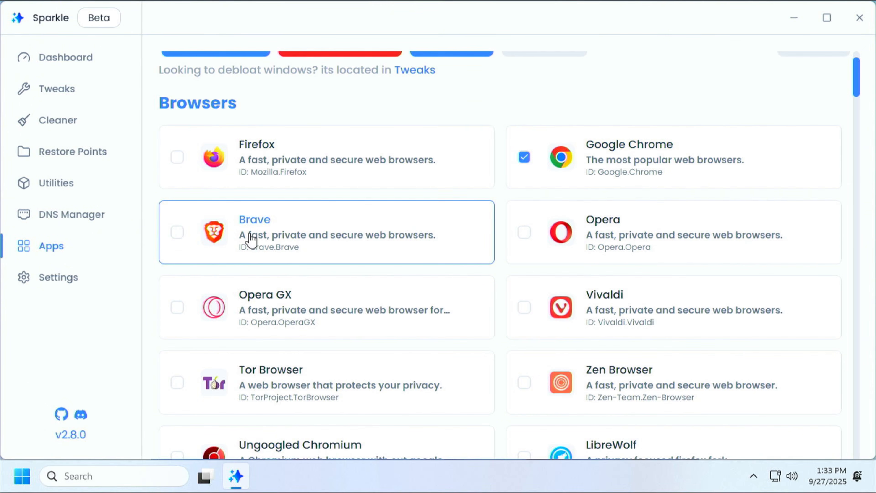
pyautogui.click(177, 233)
# Find ShareX further down the catalogue and tick it as well
pyautogui.scroll(-10, 357, 293)
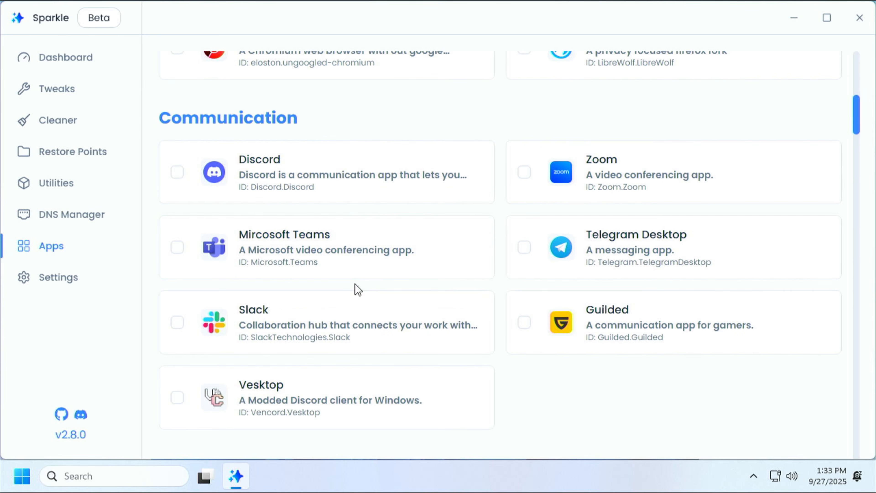
pyautogui.scroll(-10, 355, 285)
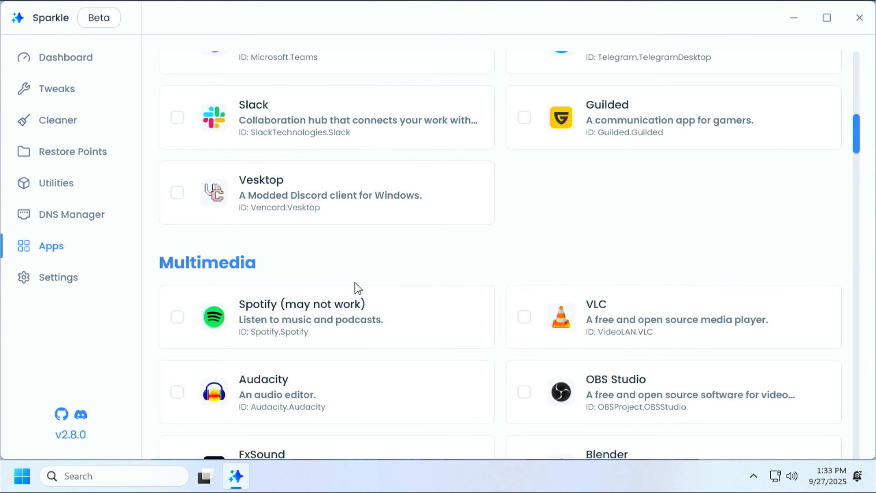
pyautogui.scroll(-15, 356, 289)
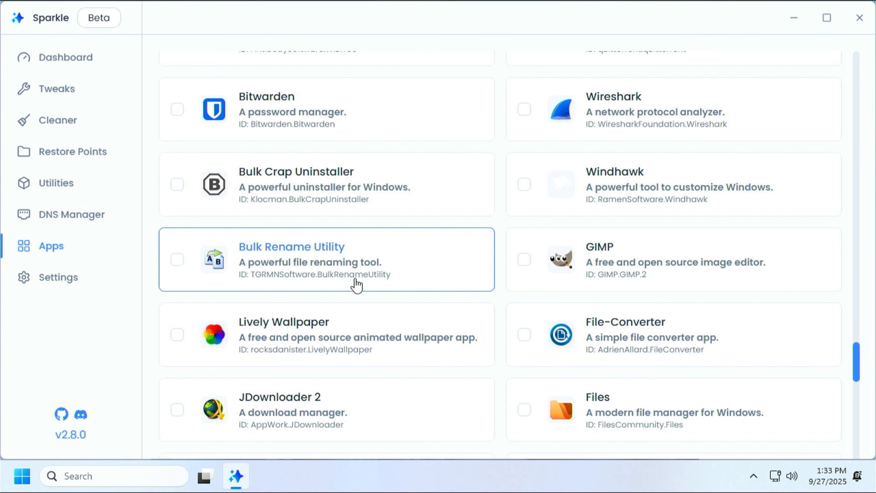
pyautogui.scroll(15, 356, 285)
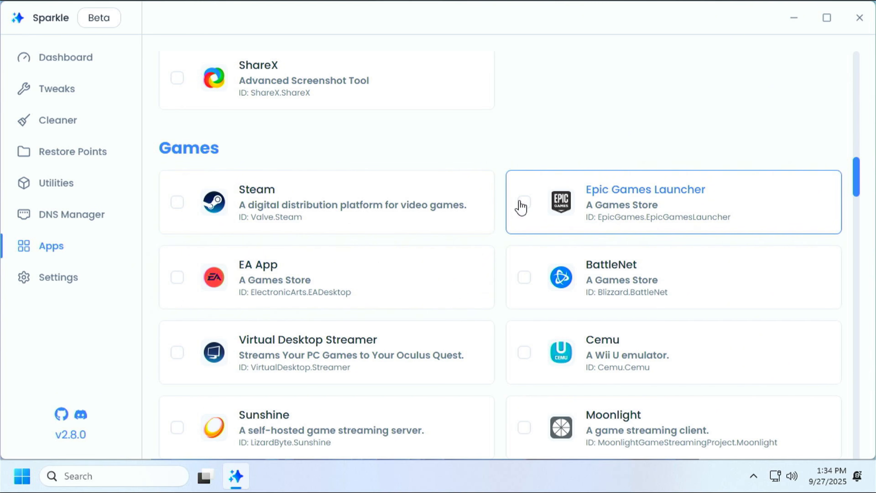
pyautogui.scroll(7, 413, 239)
pyautogui.scroll(-2, 413, 239)
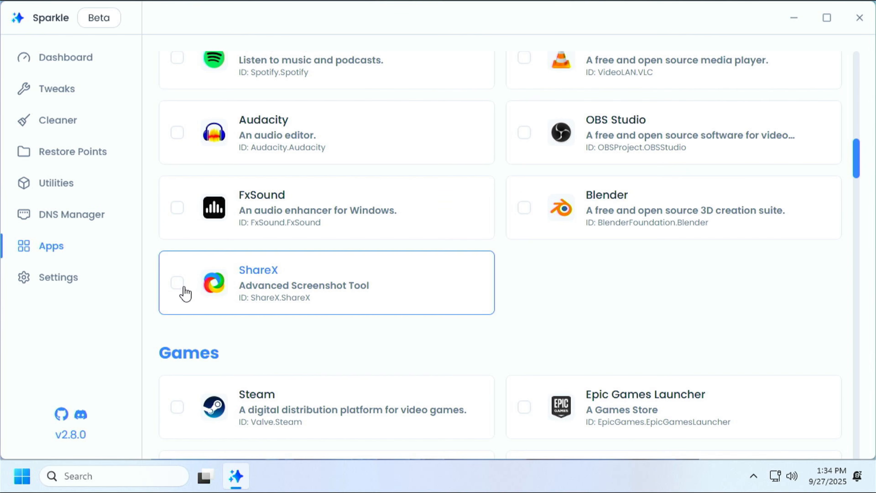
pyautogui.click(177, 283)
# Install the three selected apps, starting with Google.Chrome (1 of 3)
pyautogui.scroll(2, 370, 278)
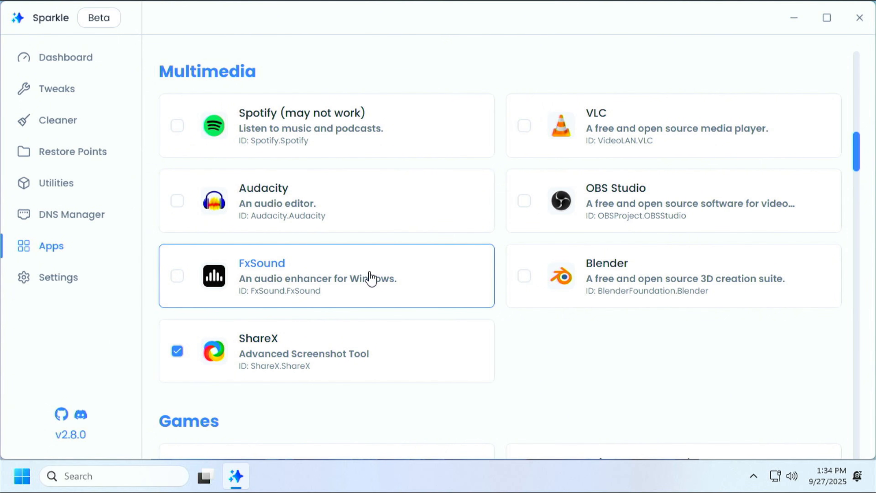
pyautogui.scroll(6, 371, 278)
pyautogui.scroll(2, 371, 278)
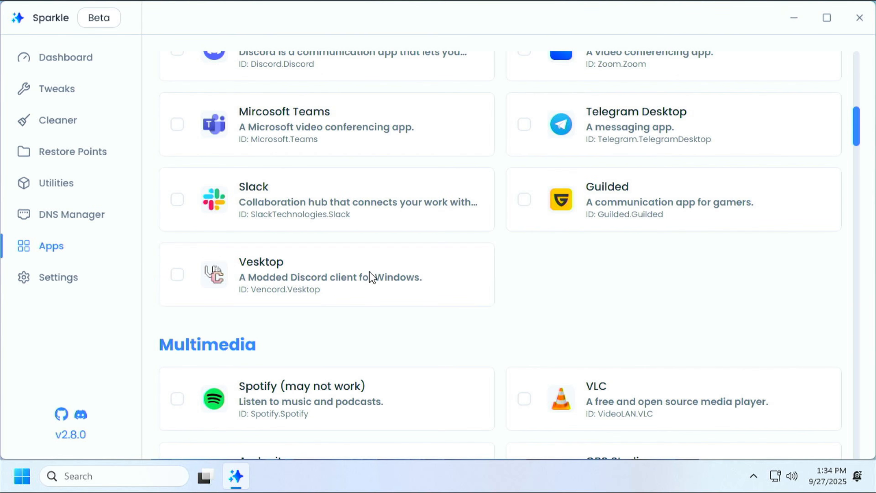
pyautogui.scroll(6, 371, 278)
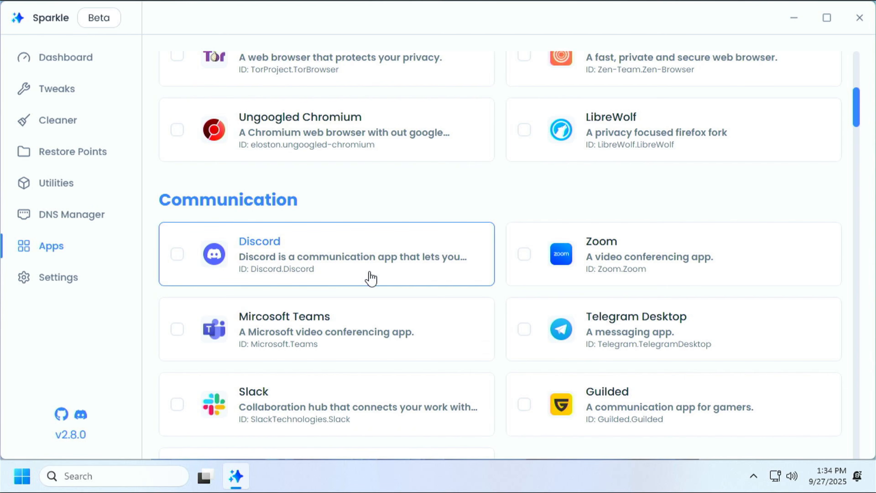
pyautogui.scroll(4, 371, 278)
pyautogui.scroll(7, 370, 278)
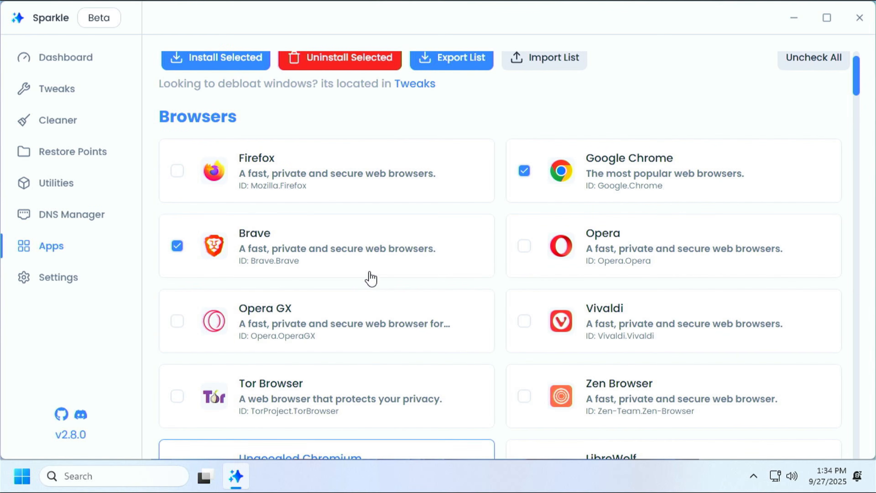
pyautogui.scroll(1, 370, 278)
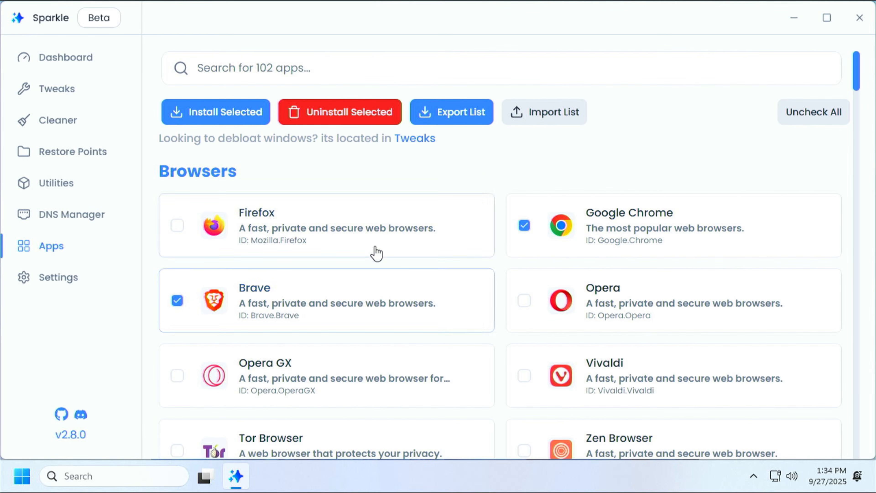
pyautogui.click(231, 121)
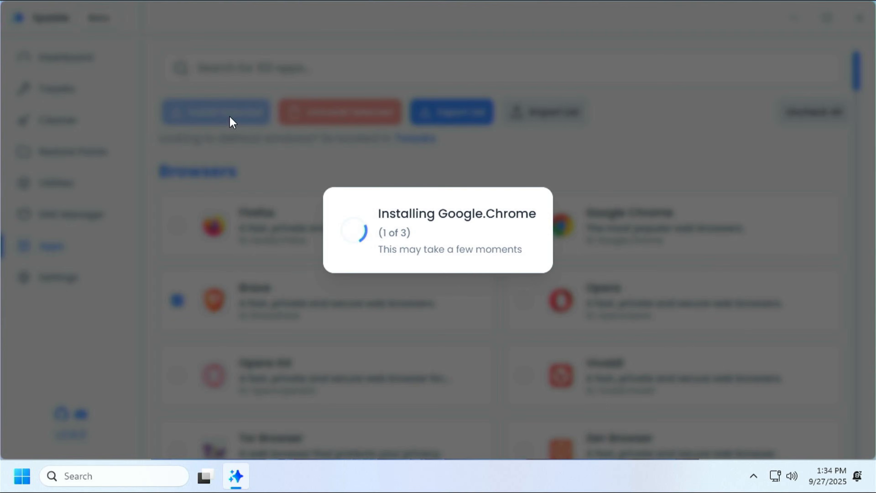
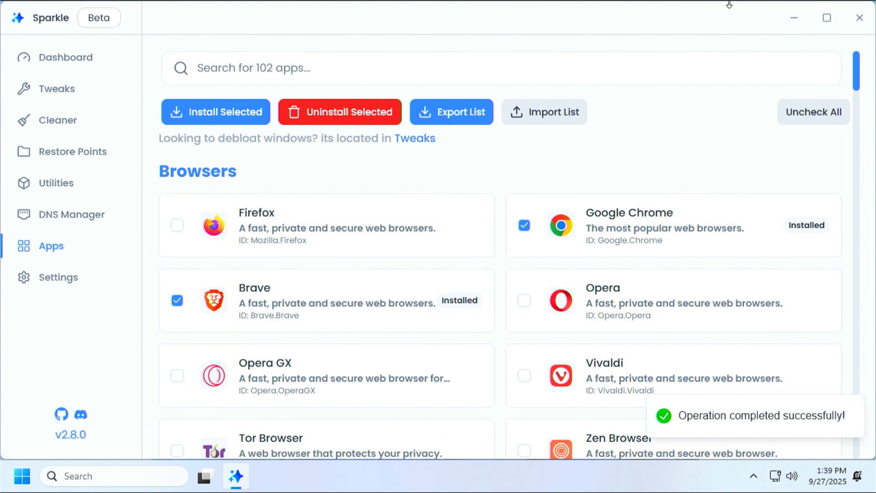
# Close Sparkle now that Google Chrome and Brave are installed
pyautogui.click(859, 18)
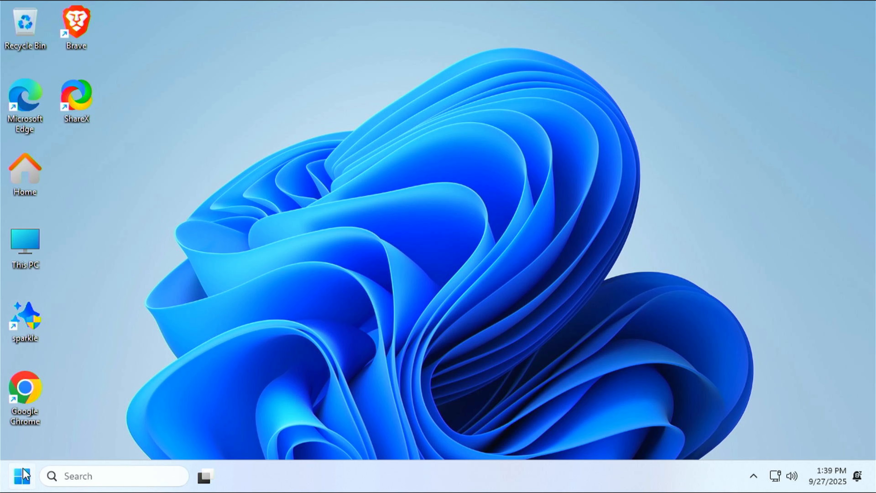
# Launch Windows Settings on its Home page and move the window toward the desktop centre
pyautogui.click(24, 486)
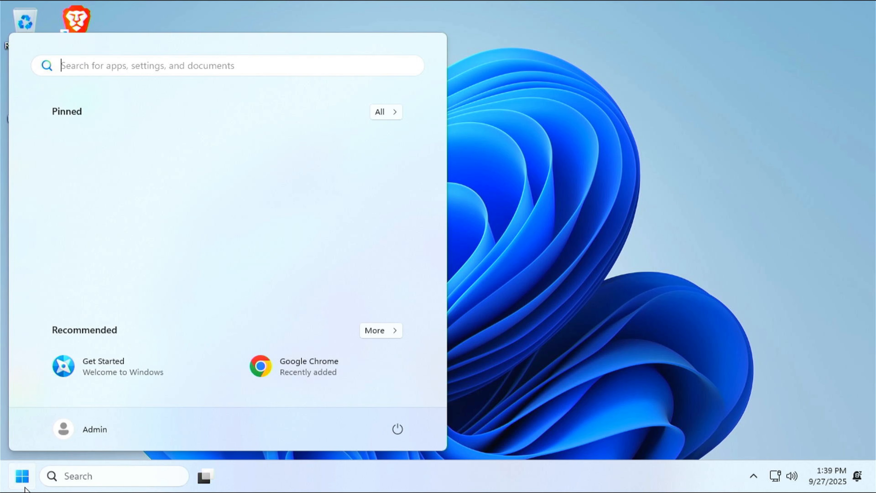
pyautogui.rightClick(25, 487)
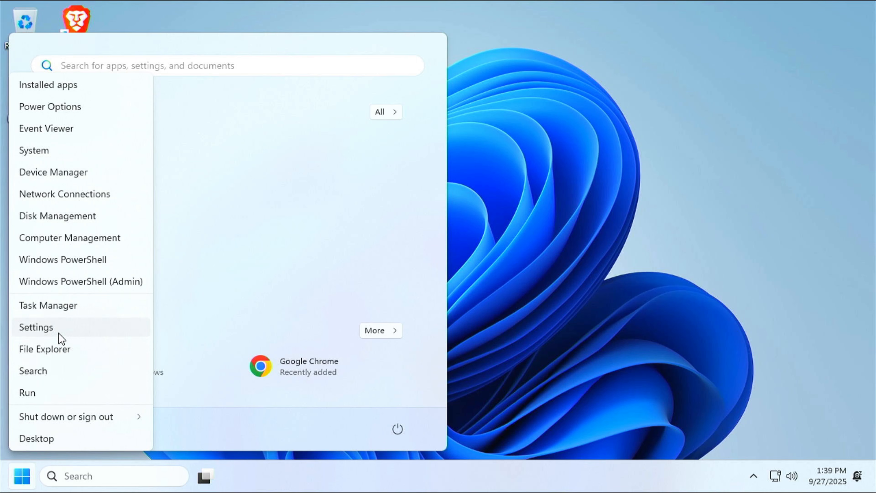
pyautogui.press('Escape')
pyautogui.press('super+i')
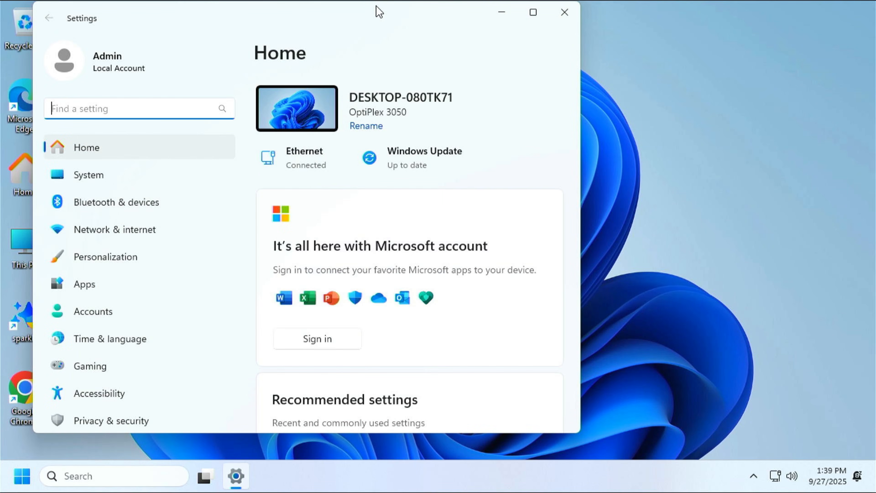
pyautogui.moveTo(377, 12); pyautogui.dragTo(498, 41)
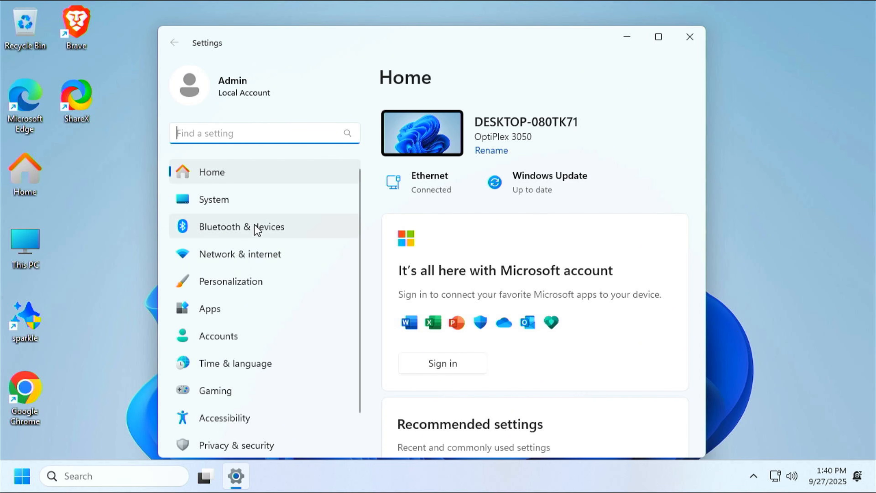
# Go to the Windows Update page and resume the paused updates
pyautogui.scroll(-1, 247, 447)
pyautogui.click(247, 447)
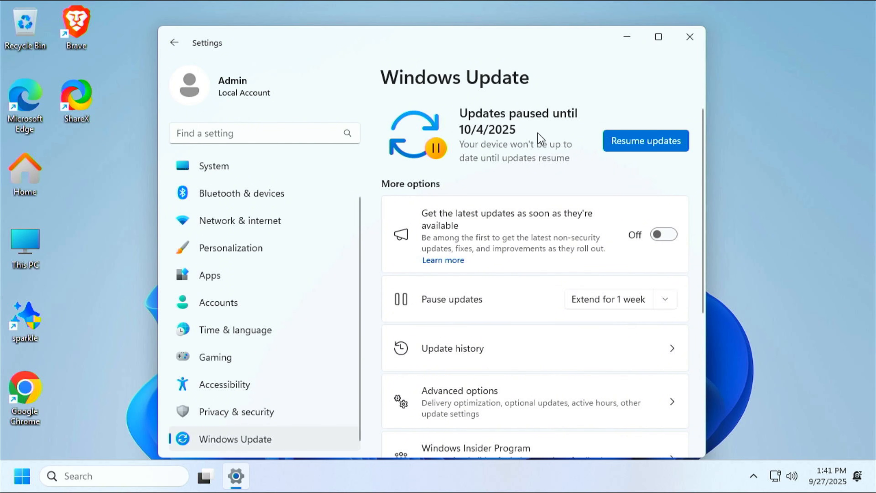
pyautogui.click(638, 147)
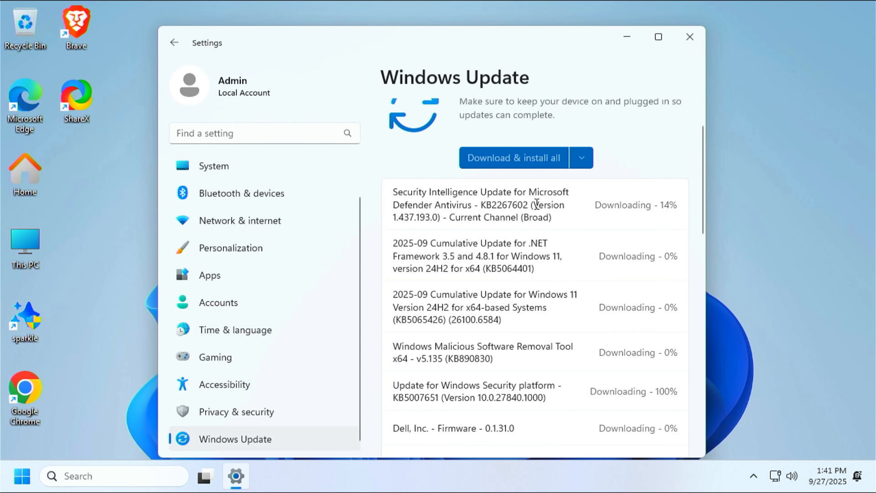
# Review the list of Windows, driver and security updates now downloading
pyautogui.scroll(-2, 537, 204)
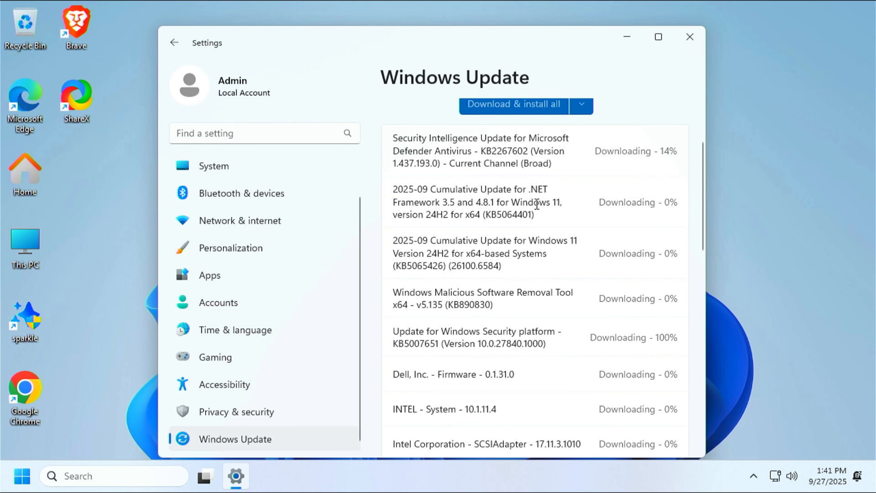
pyautogui.scroll(-2, 536, 204)
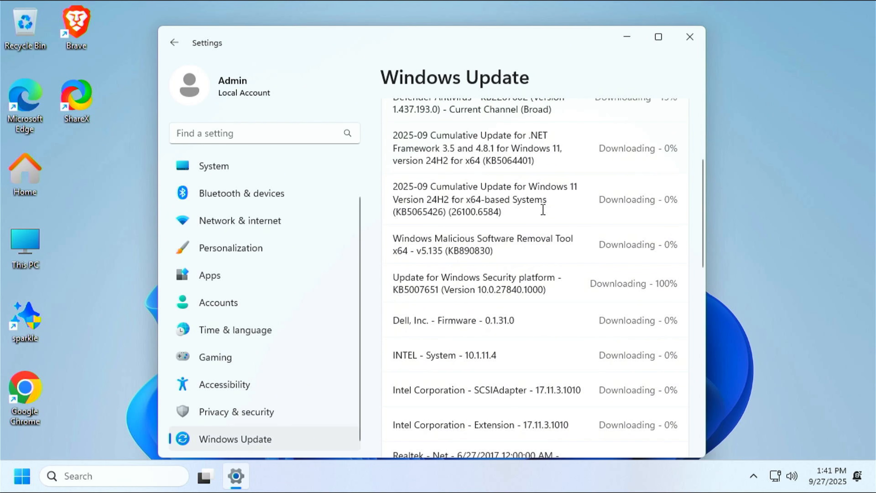
pyautogui.scroll(-2, 543, 209)
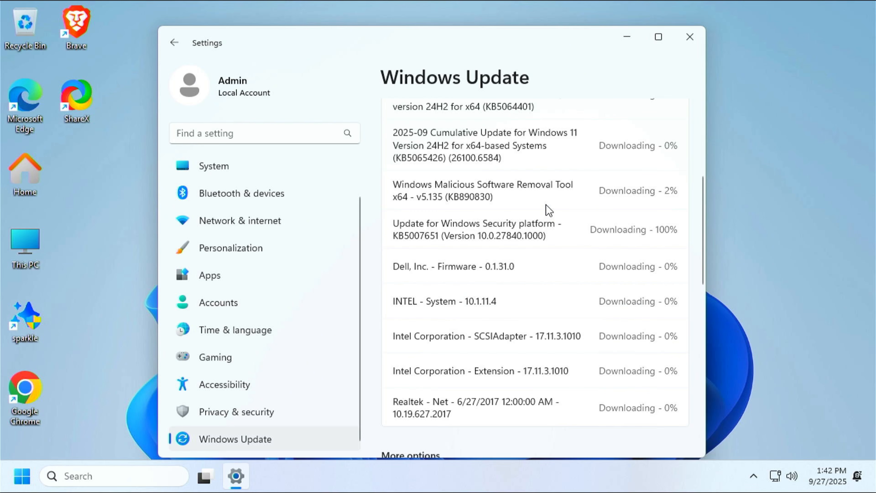
pyautogui.scroll(-2, 548, 210)
pyautogui.scroll(-2, 548, 210)
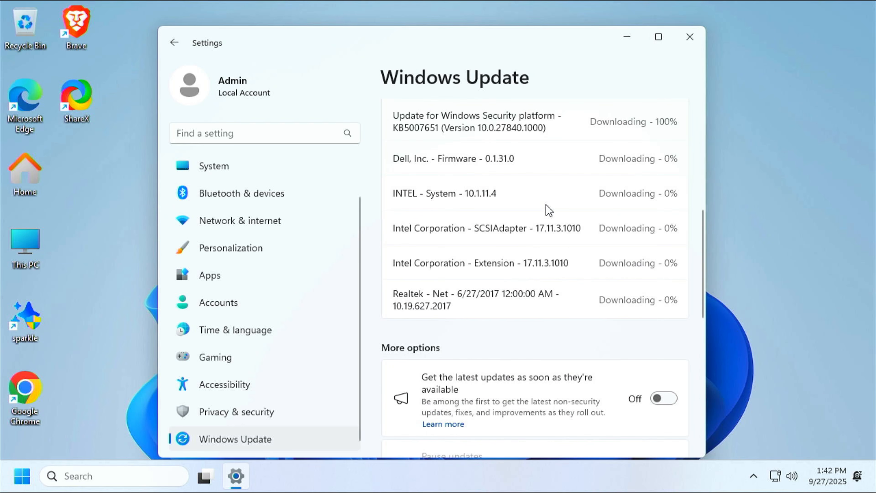
pyautogui.scroll(-2, 548, 210)
pyautogui.scroll(-2, 548, 209)
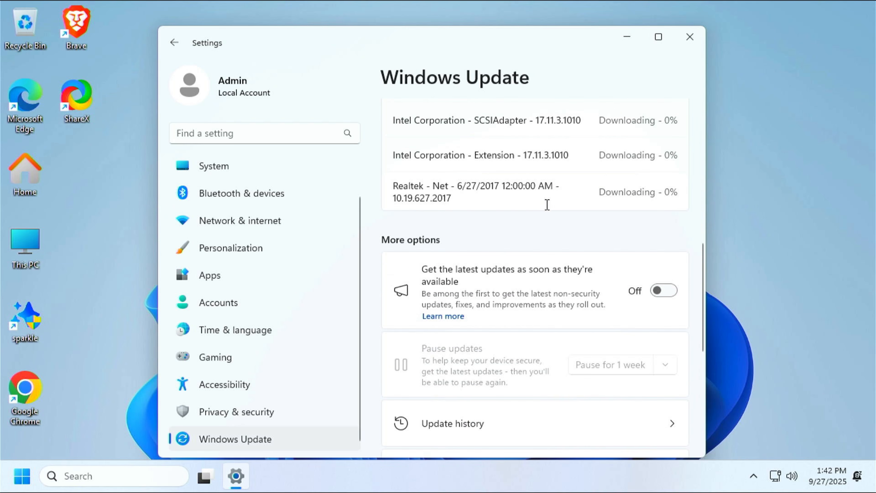
pyautogui.scroll(2, 549, 209)
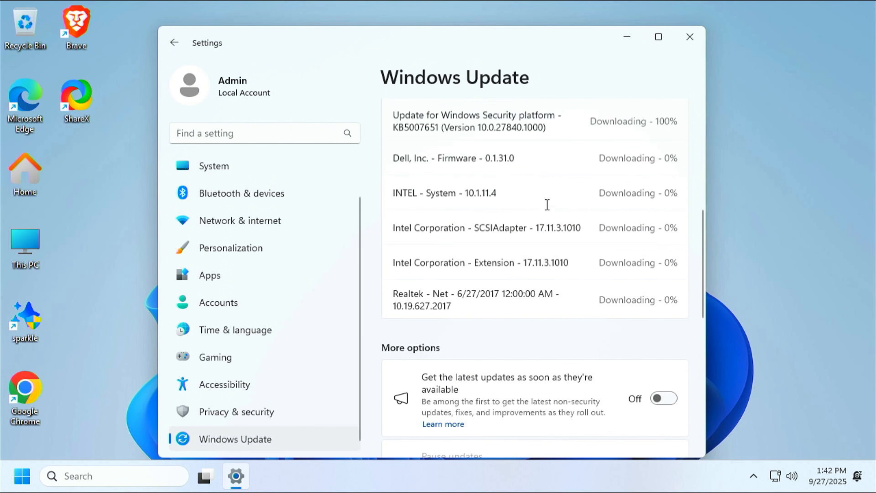
pyautogui.scroll(3, 549, 209)
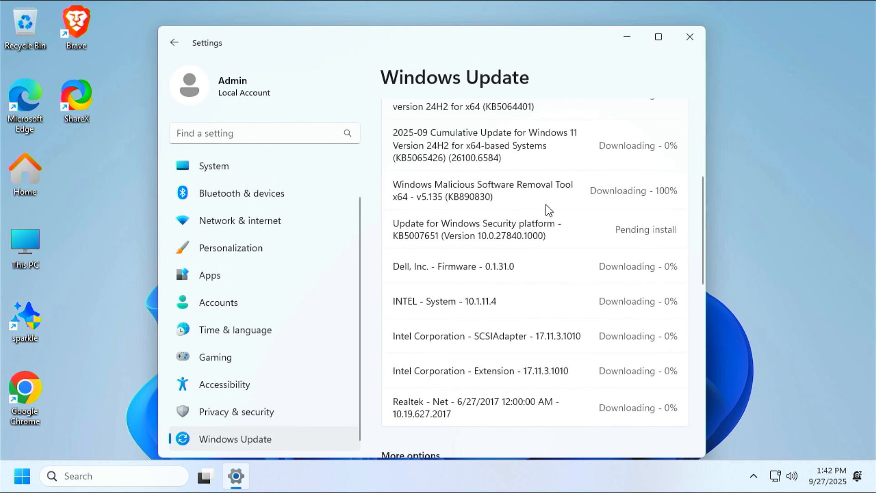
pyautogui.scroll(3, 547, 205)
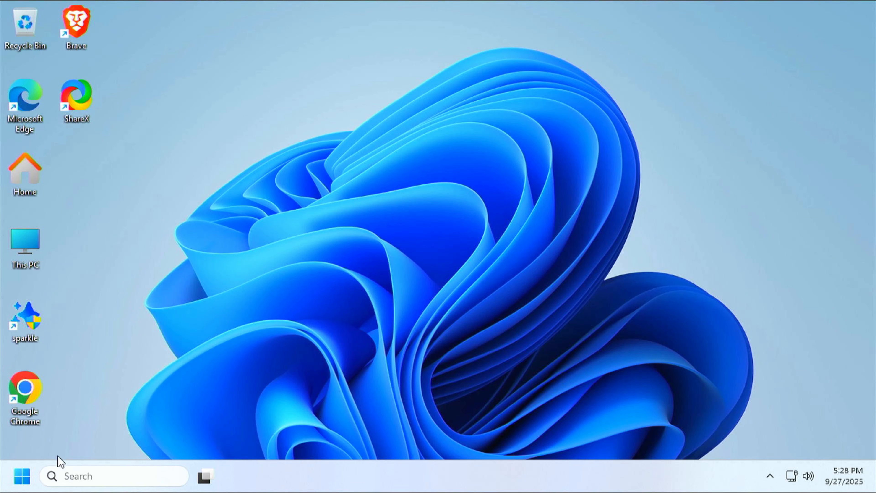
pyautogui.click(30, 484)
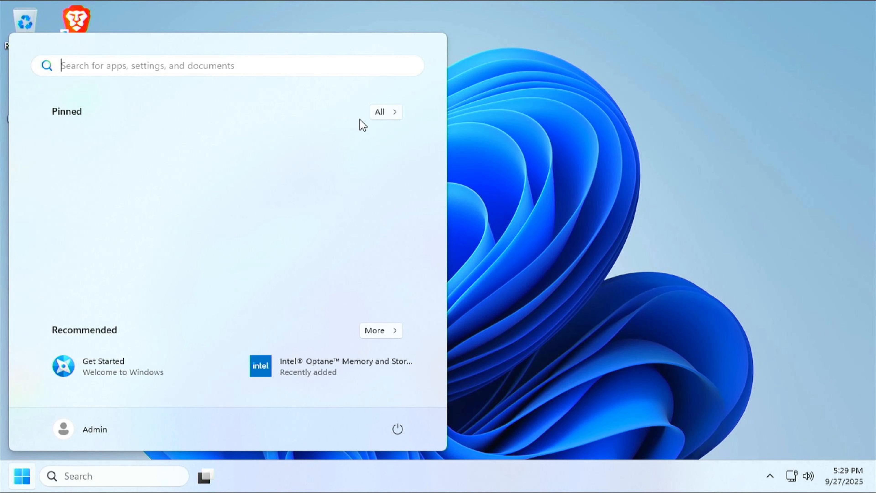
pyautogui.click(381, 112)
pyautogui.scroll(-4, 275, 211)
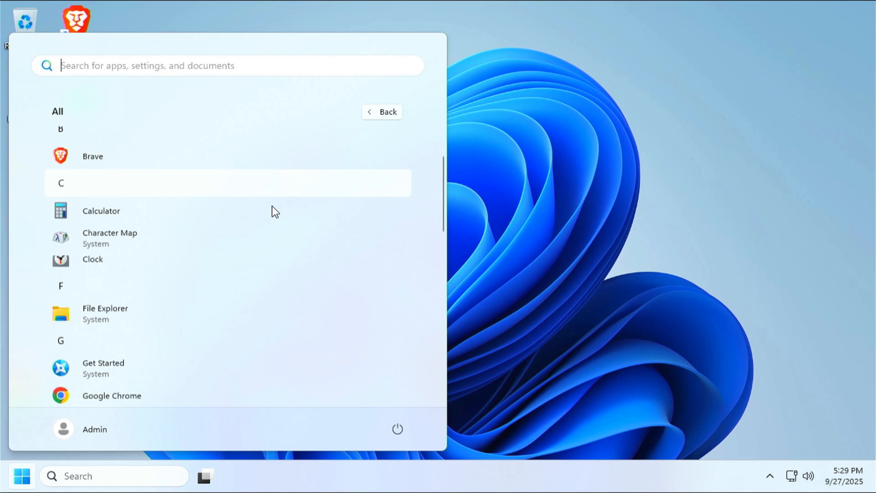
pyautogui.scroll(-3, 275, 211)
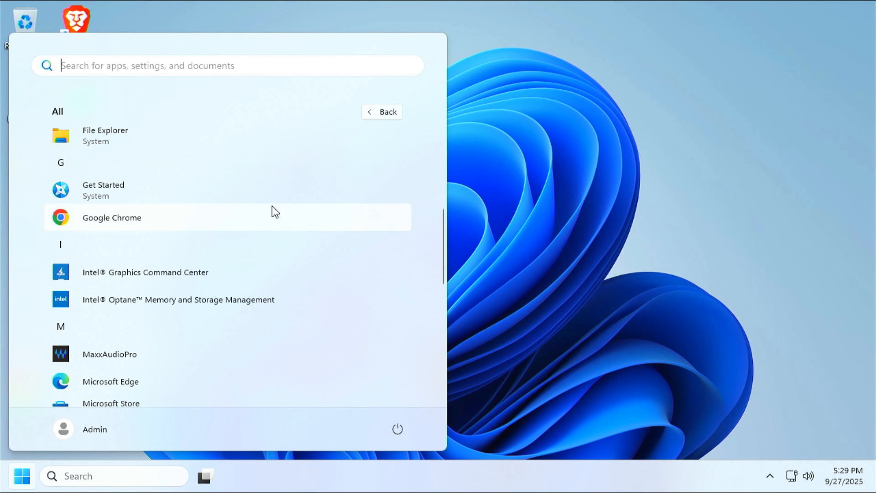
pyautogui.scroll(-4, 274, 212)
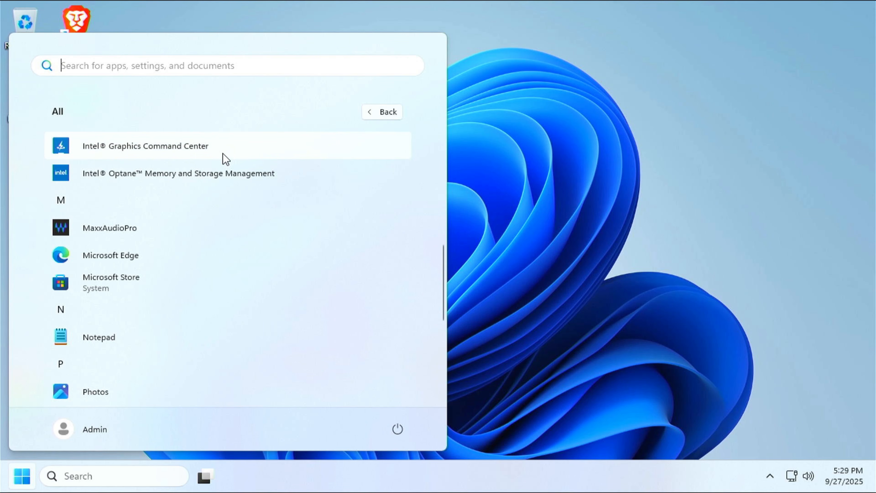
pyautogui.scroll(-5, 230, 179)
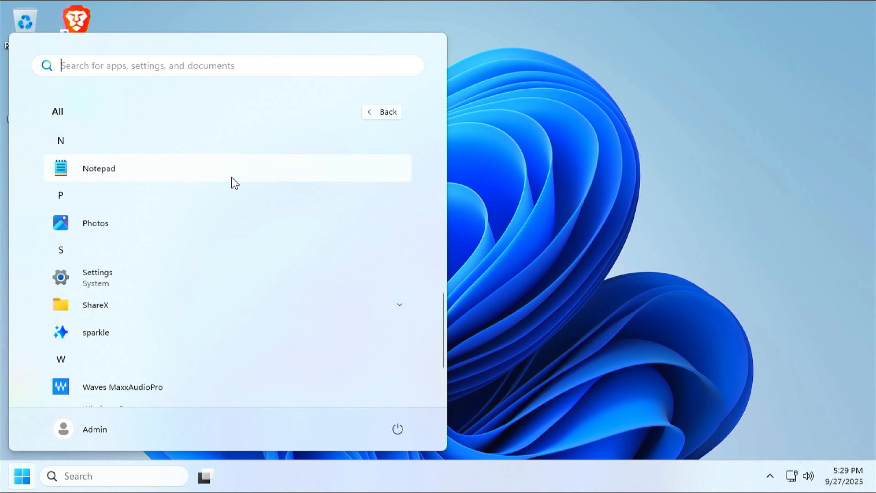
pyautogui.scroll(-2, 231, 177)
pyautogui.scroll(-1, 237, 190)
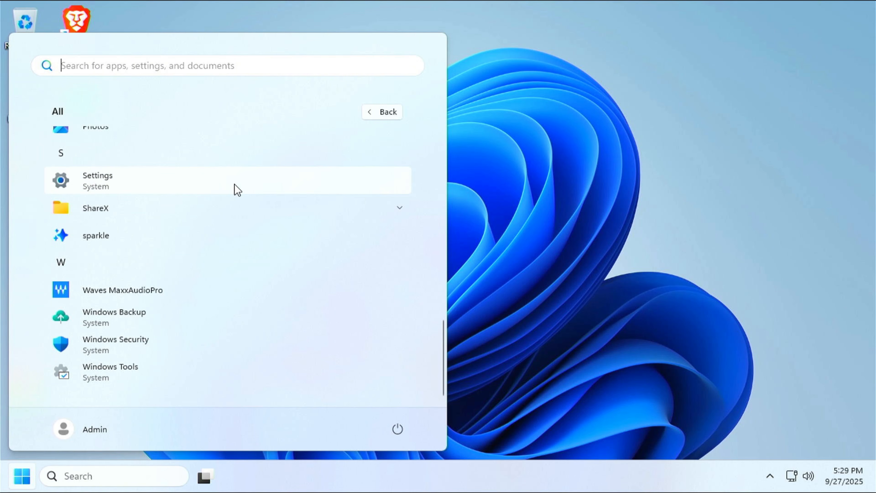
pyautogui.click(459, 202)
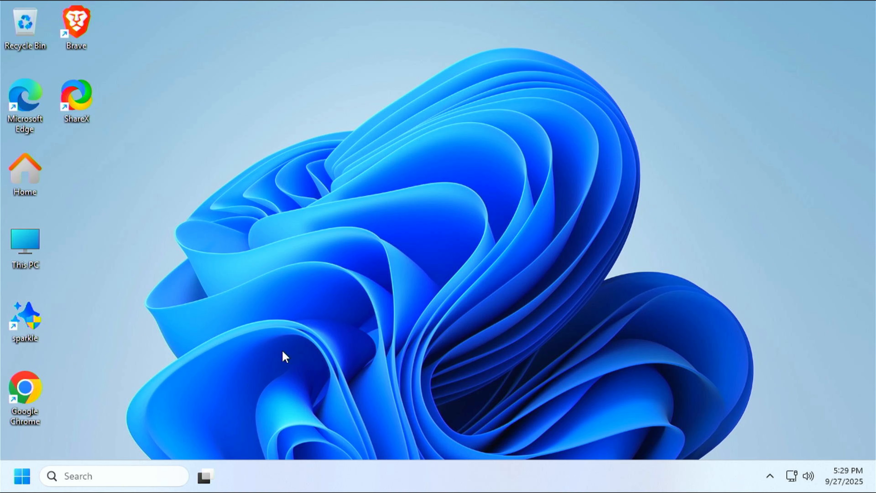
# Reopen Windows Update and resume updates until it reports "You're up to date"
pyautogui.rightClick(26, 483)
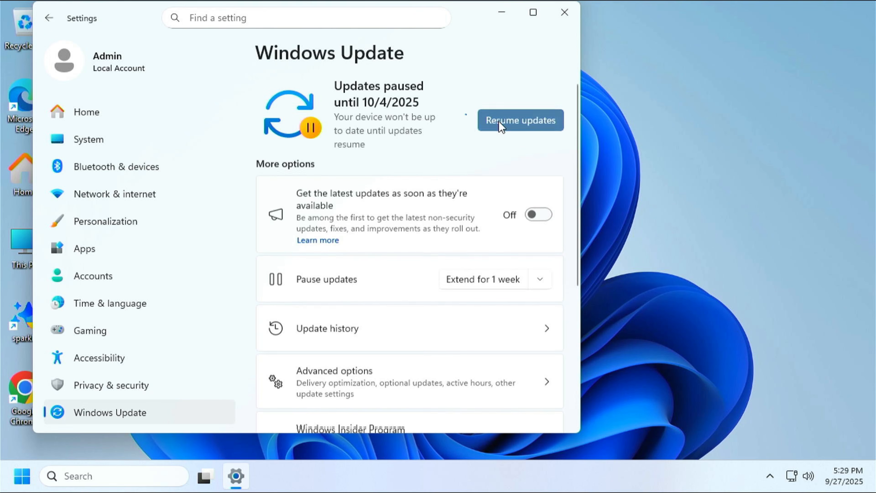
pyautogui.click(499, 121)
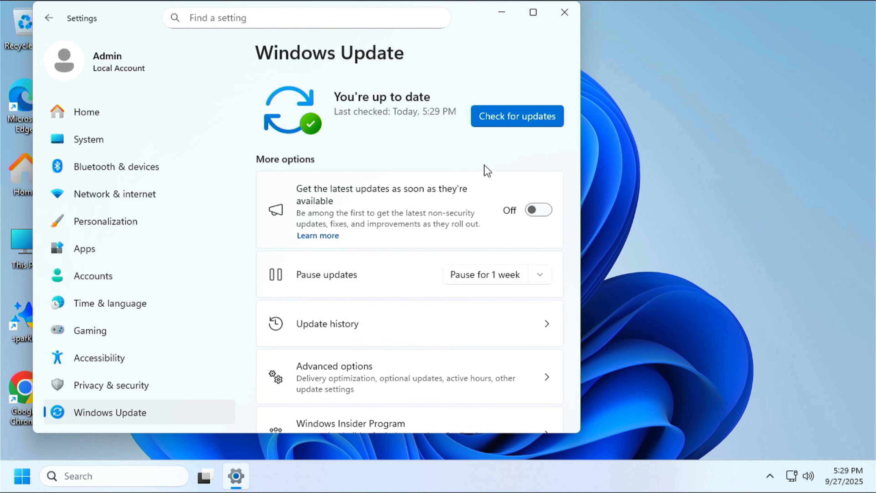